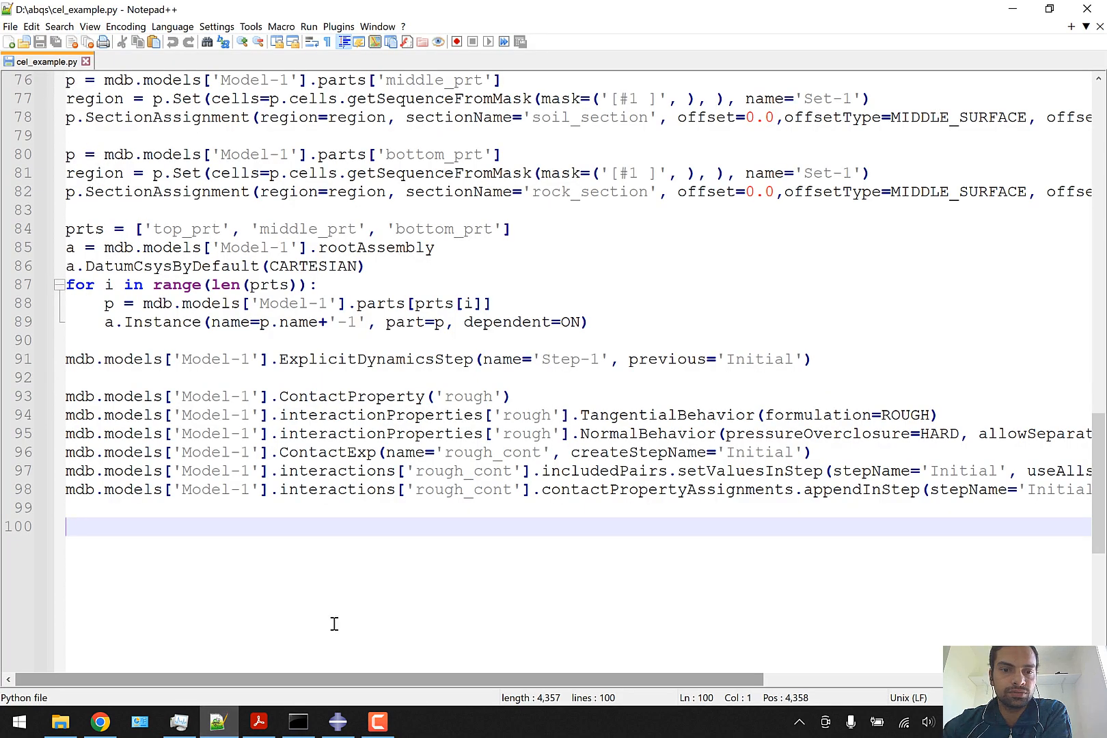
# Switch to Abaqus/CAE and run the cel_example.py script to build the model.
pyautogui.click(338, 721)
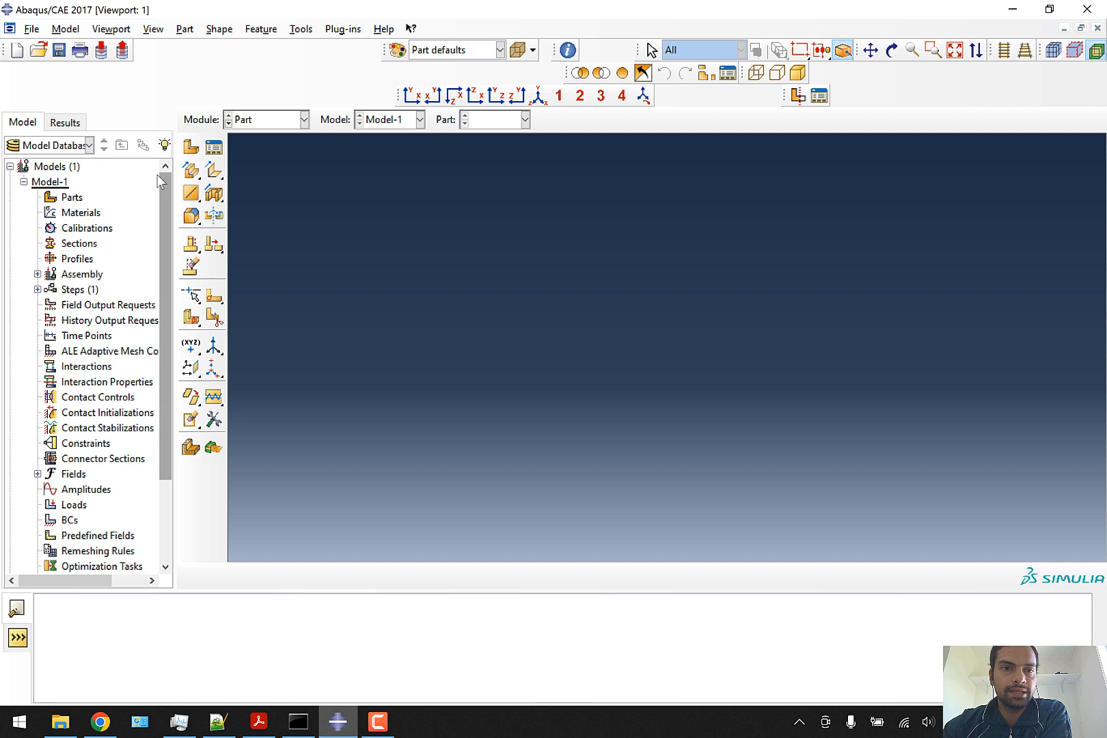
pyautogui.click(34, 30)
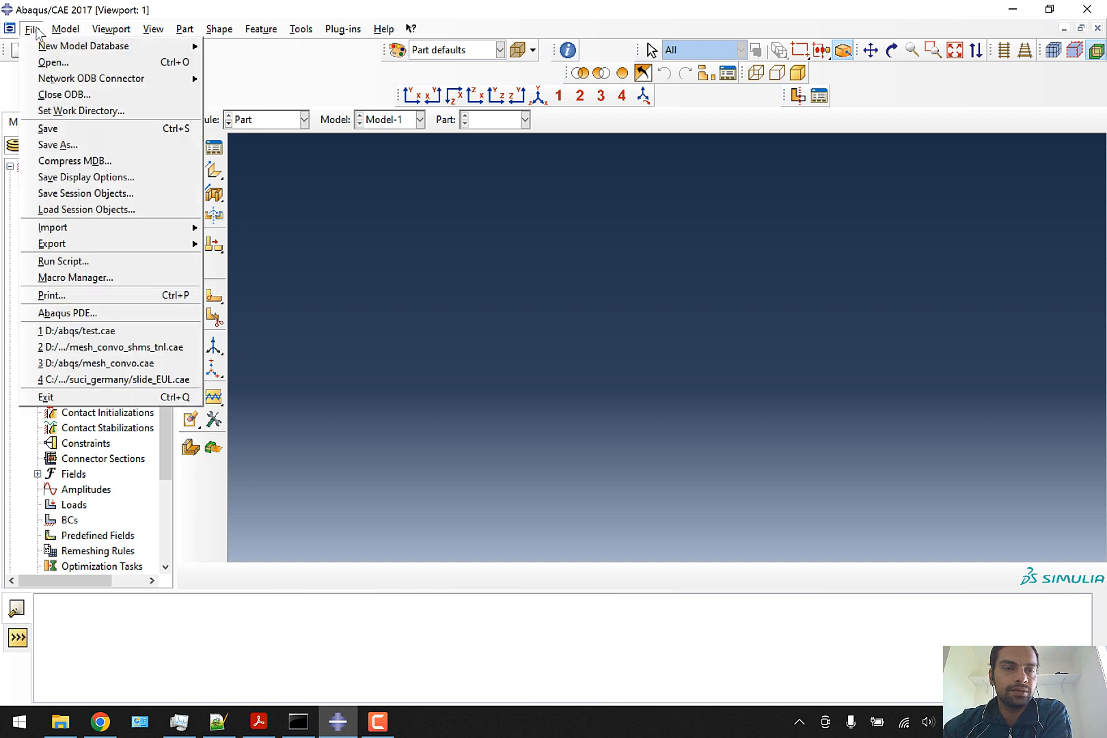
pyautogui.click(89, 263)
pyautogui.click(337, 166)
pyautogui.doubleClick(337, 166)
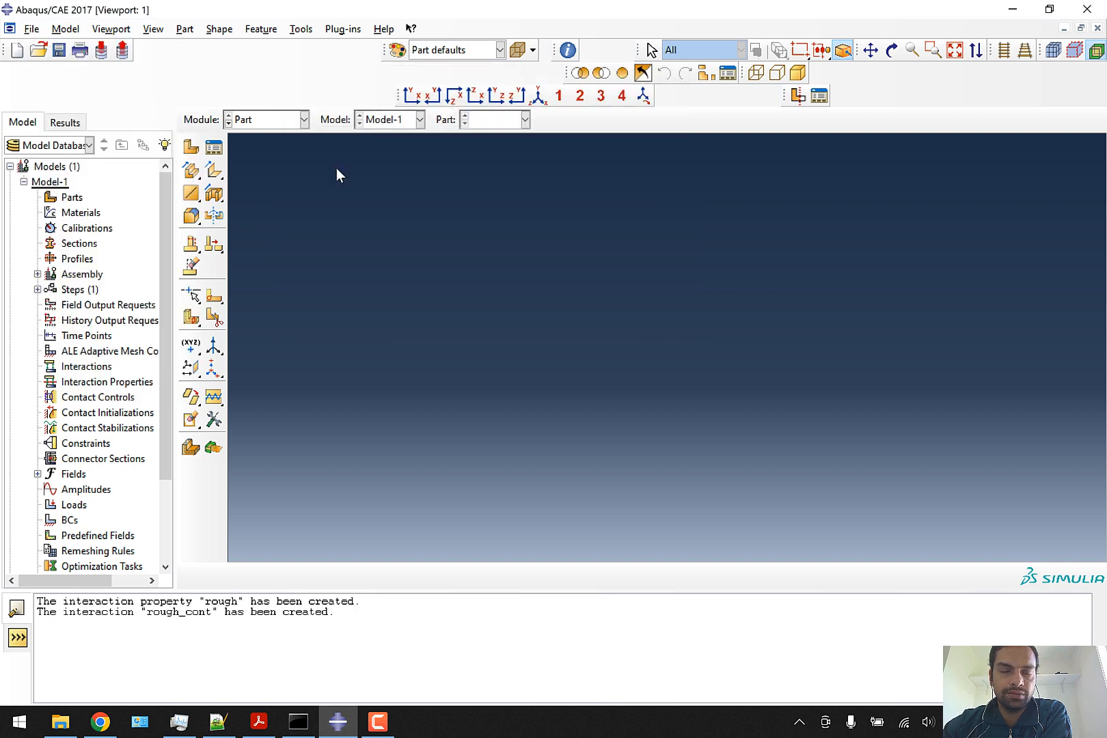
# Switch to Notepad++ and review the explicit dynamics step and contact property lines in cel_example.py.
pyautogui.click(222, 725)
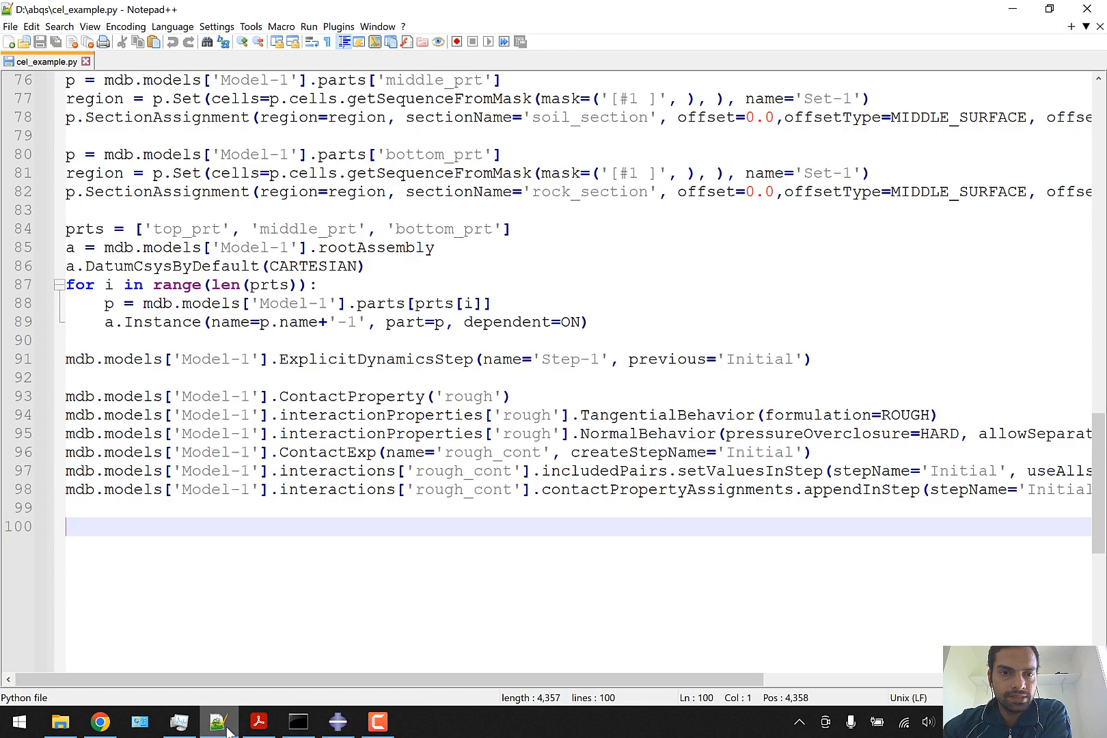
pyautogui.doubleClick(331, 360)
pyautogui.doubleClick(550, 359)
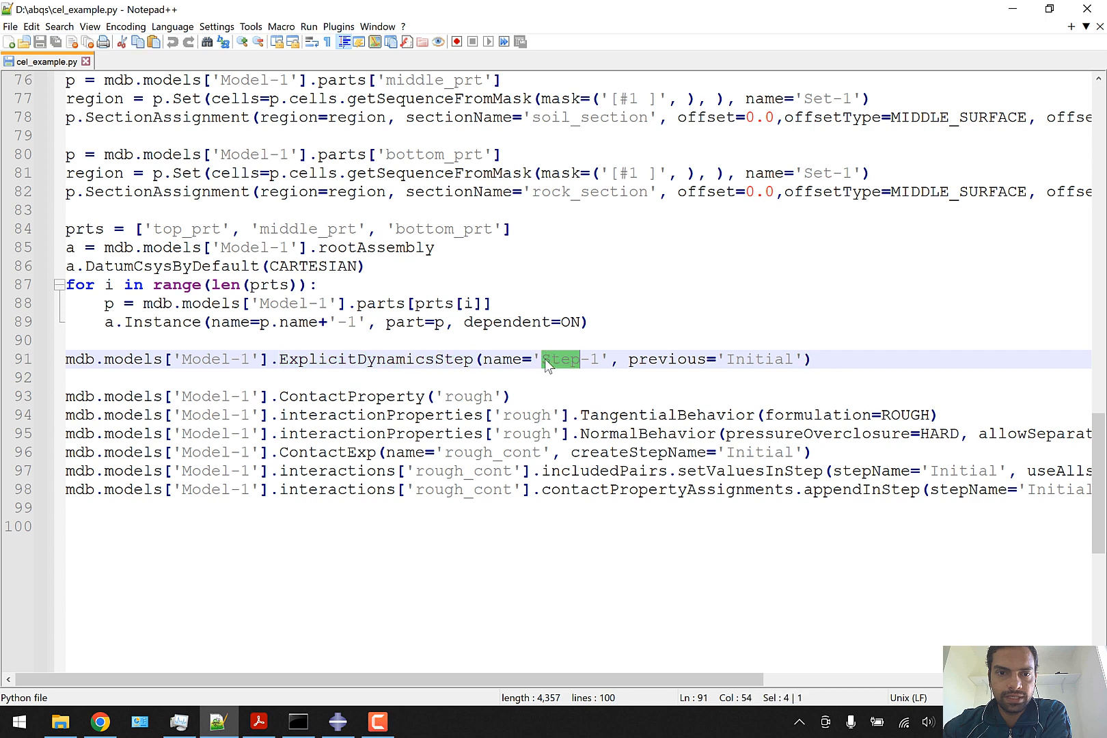
pyautogui.doubleClick(335, 399)
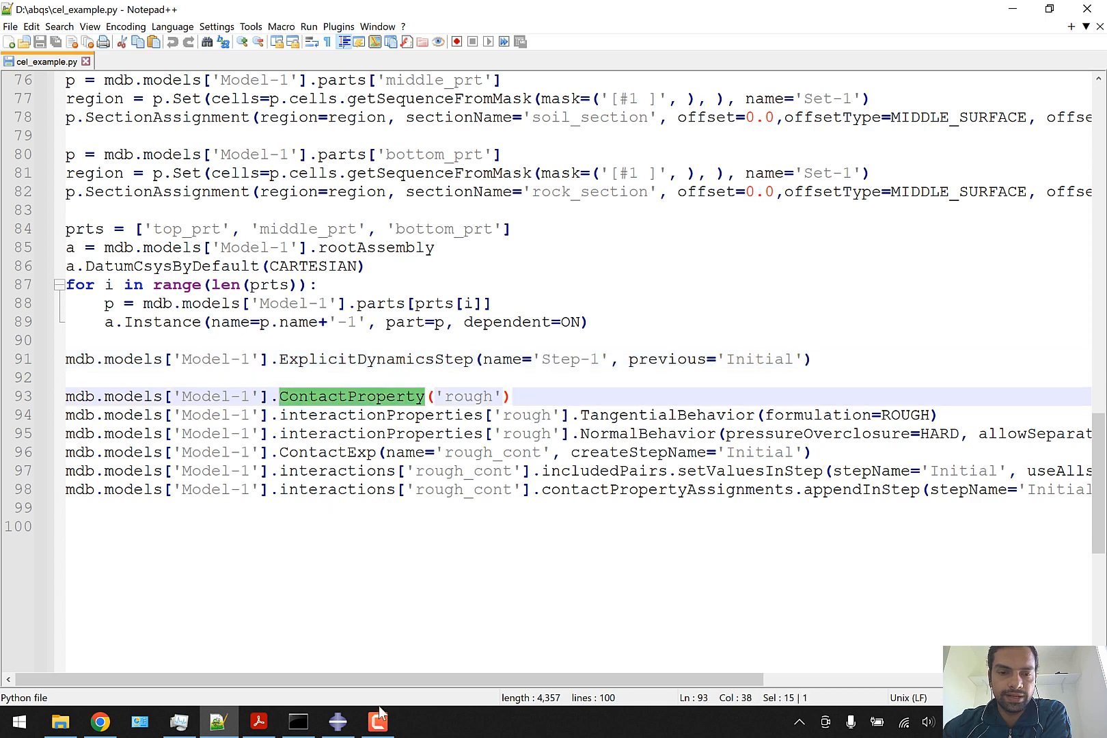
# Switch back to Abaqus/CAE and check the rough_cont interaction in the Interaction module's manager.
pyautogui.click(336, 723)
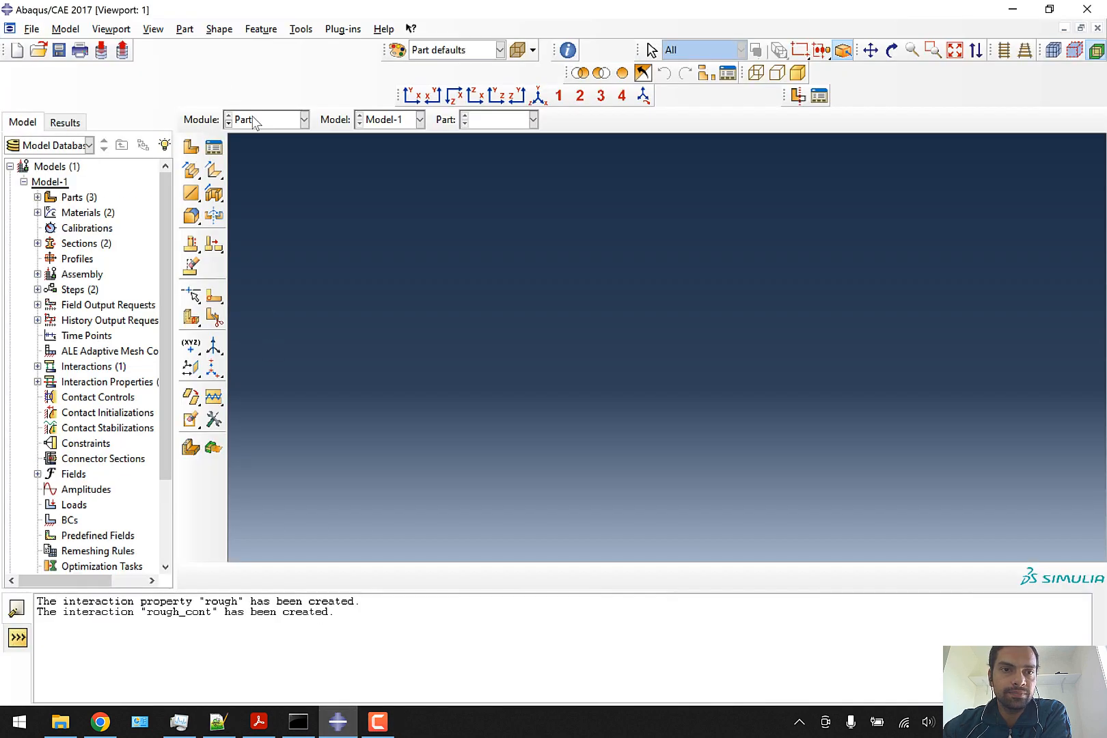
pyautogui.click(258, 121)
pyautogui.click(260, 199)
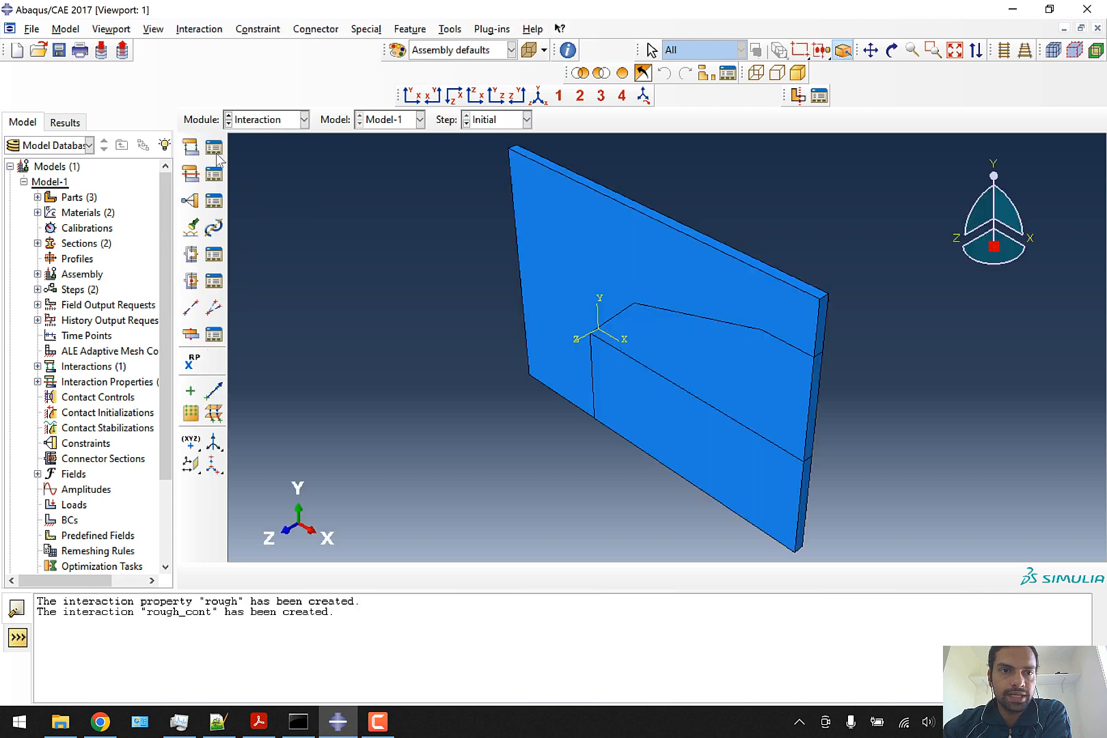
pyautogui.click(214, 147)
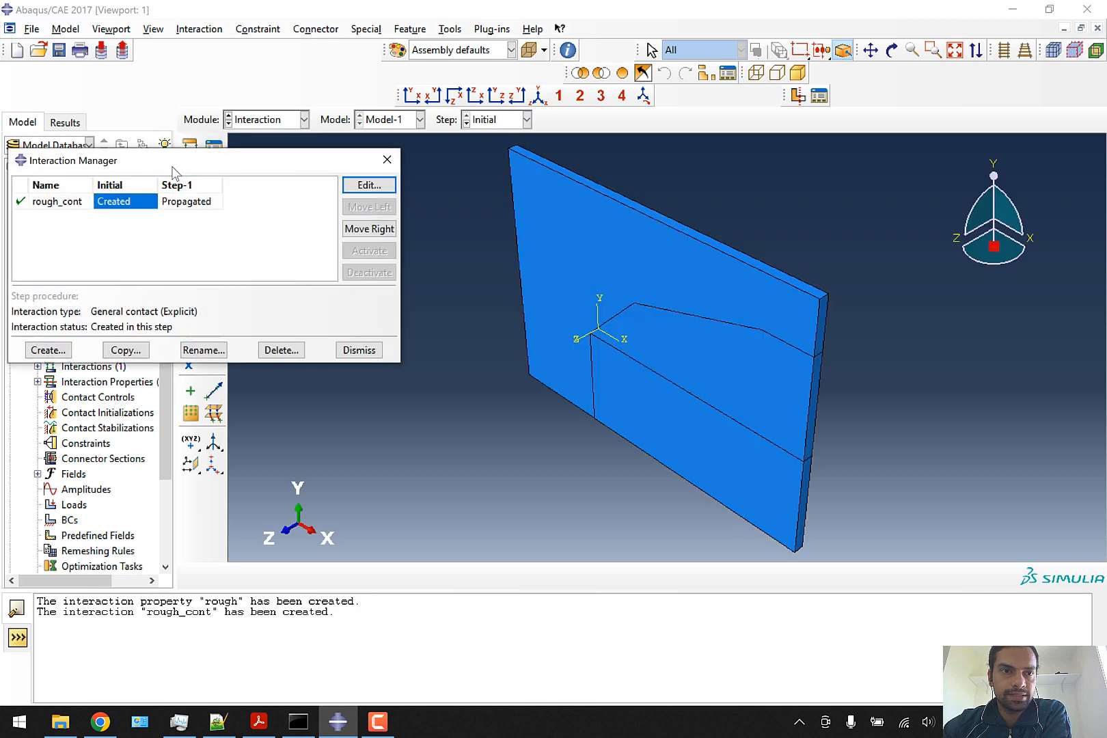
pyautogui.click(386, 159)
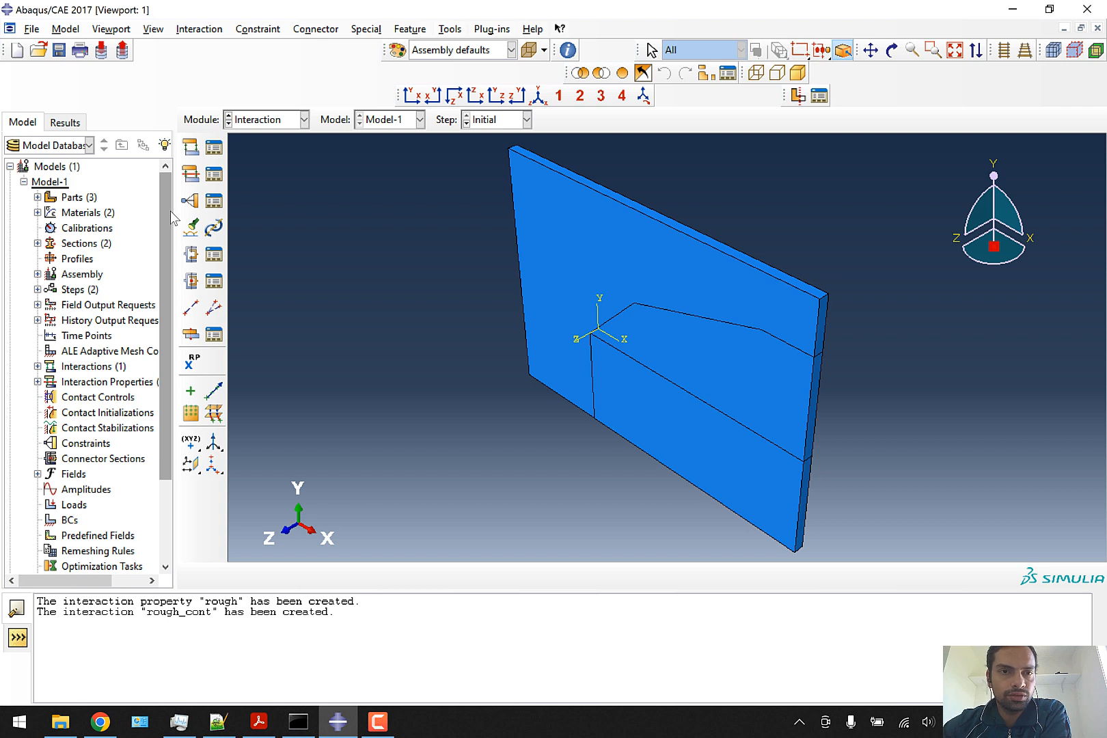
# Expand top_prt in the model tree and display that part in the Part module.
pyautogui.click(38, 197)
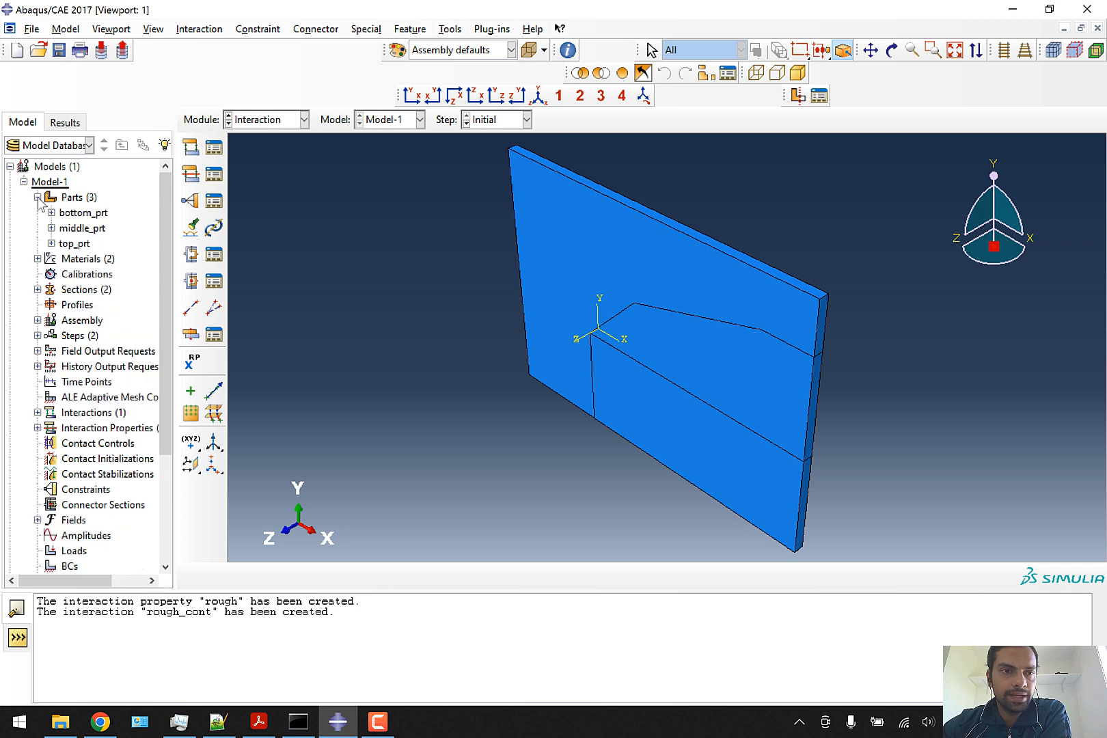
pyautogui.click(51, 243)
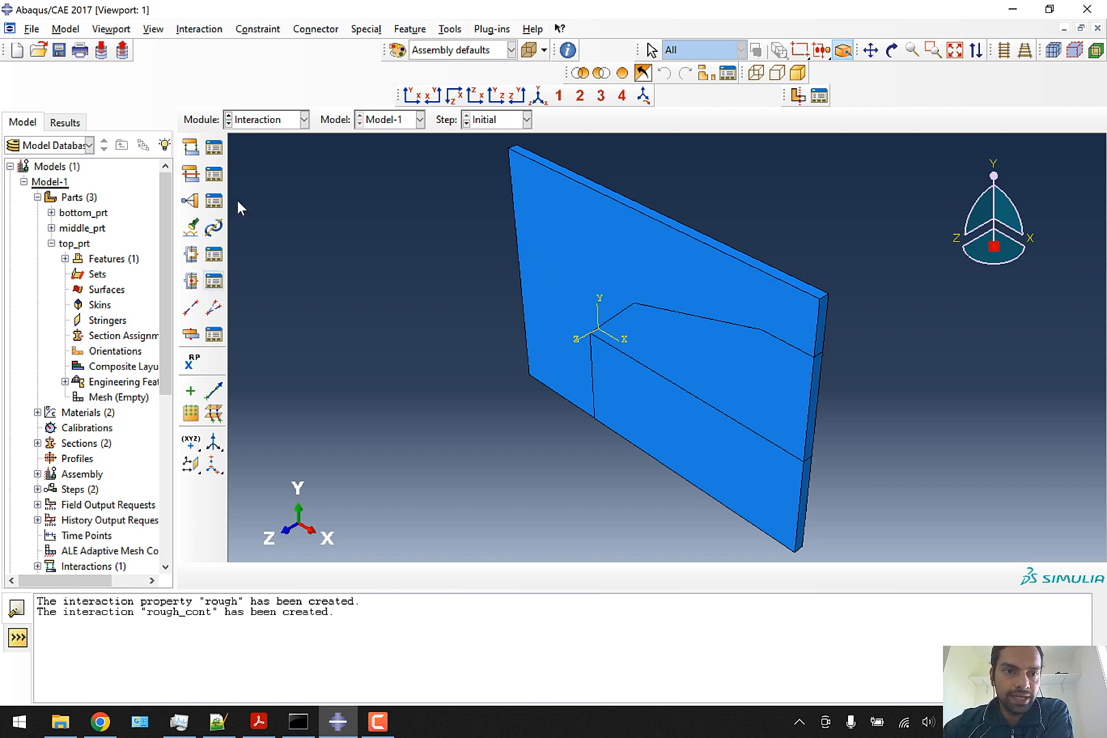
pyautogui.click(274, 123)
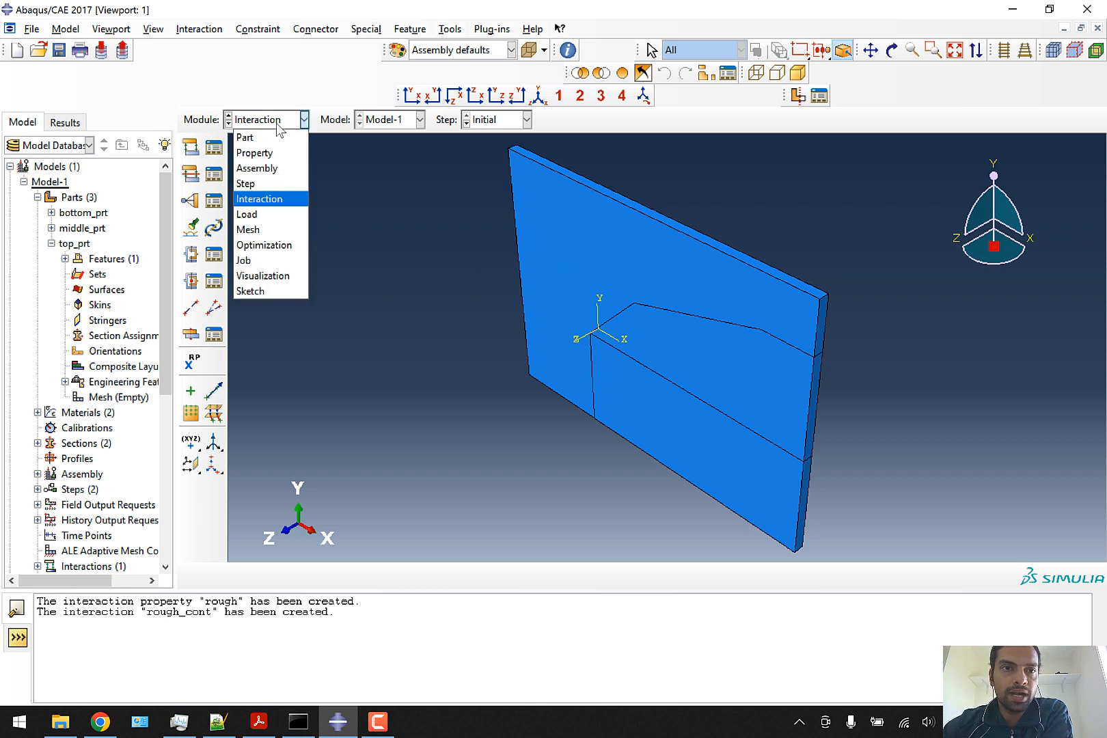
pyautogui.click(279, 137)
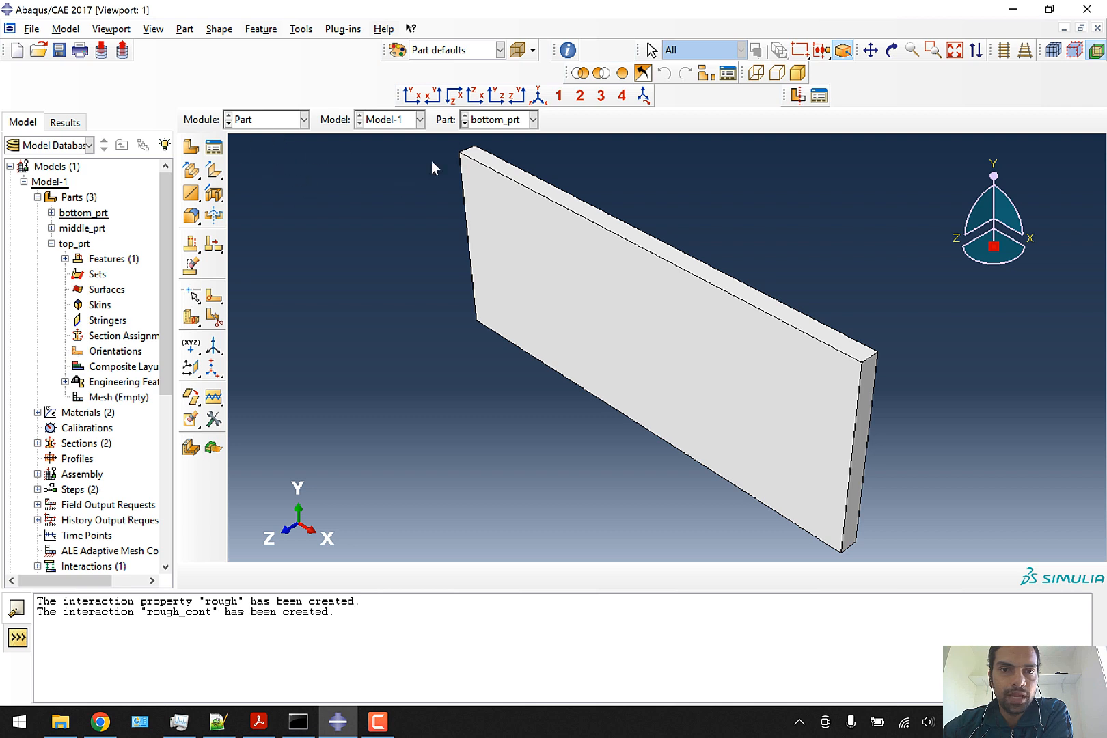
pyautogui.click(533, 119)
pyautogui.click(512, 169)
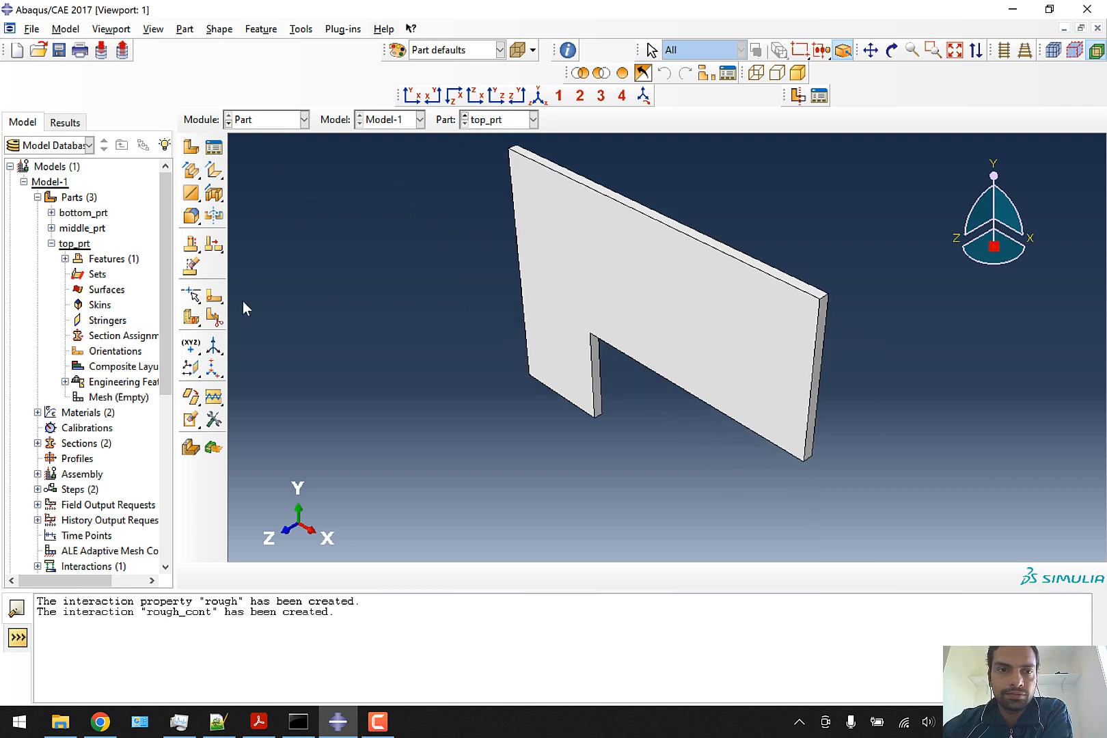
# Start recording a macro named Macro1 in the Work directory and dismiss the Macro Manager.
pyautogui.click(31, 28)
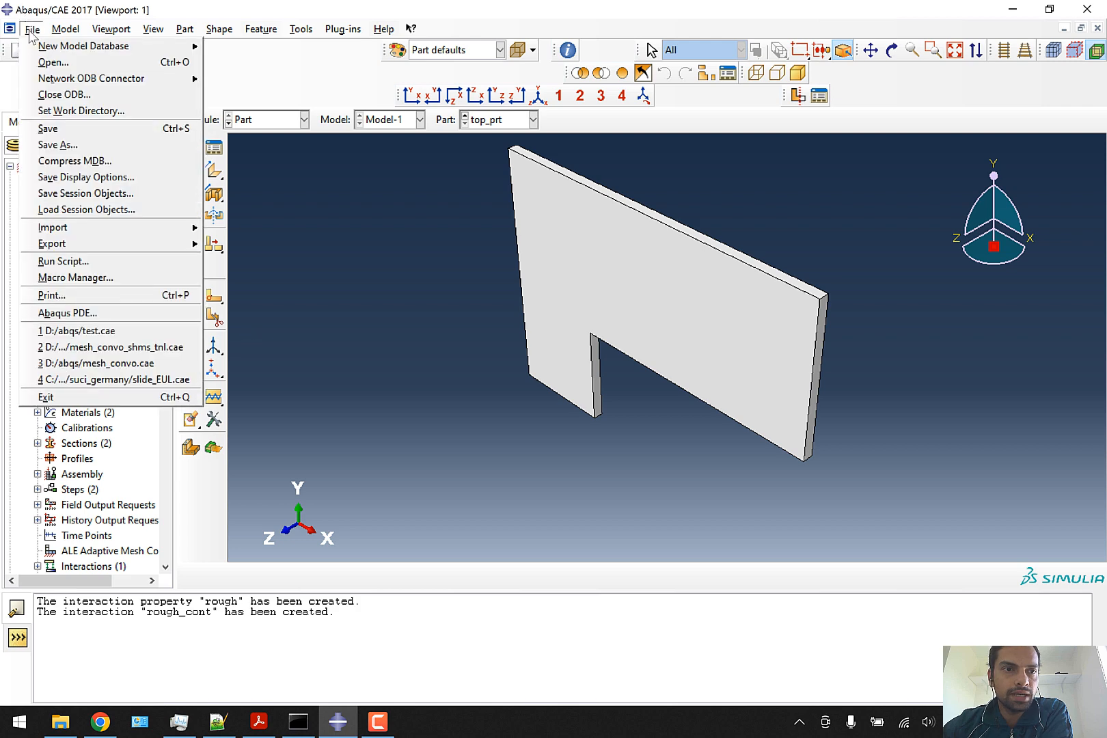
pyautogui.click(109, 276)
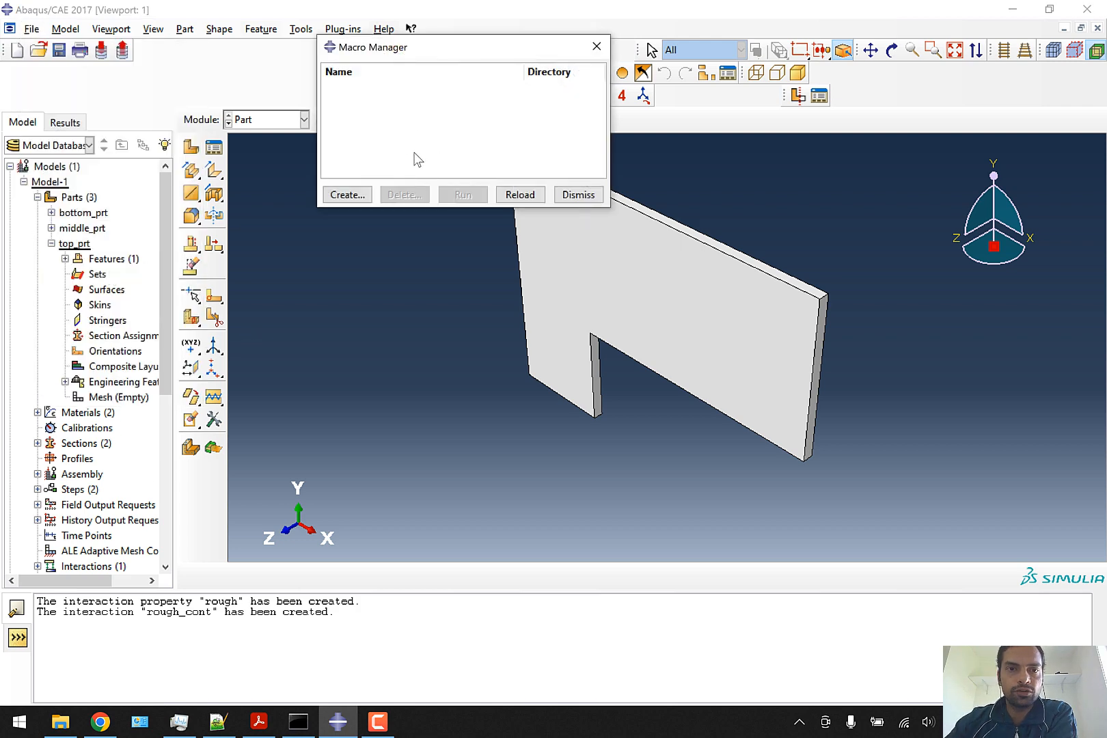
pyautogui.click(360, 194)
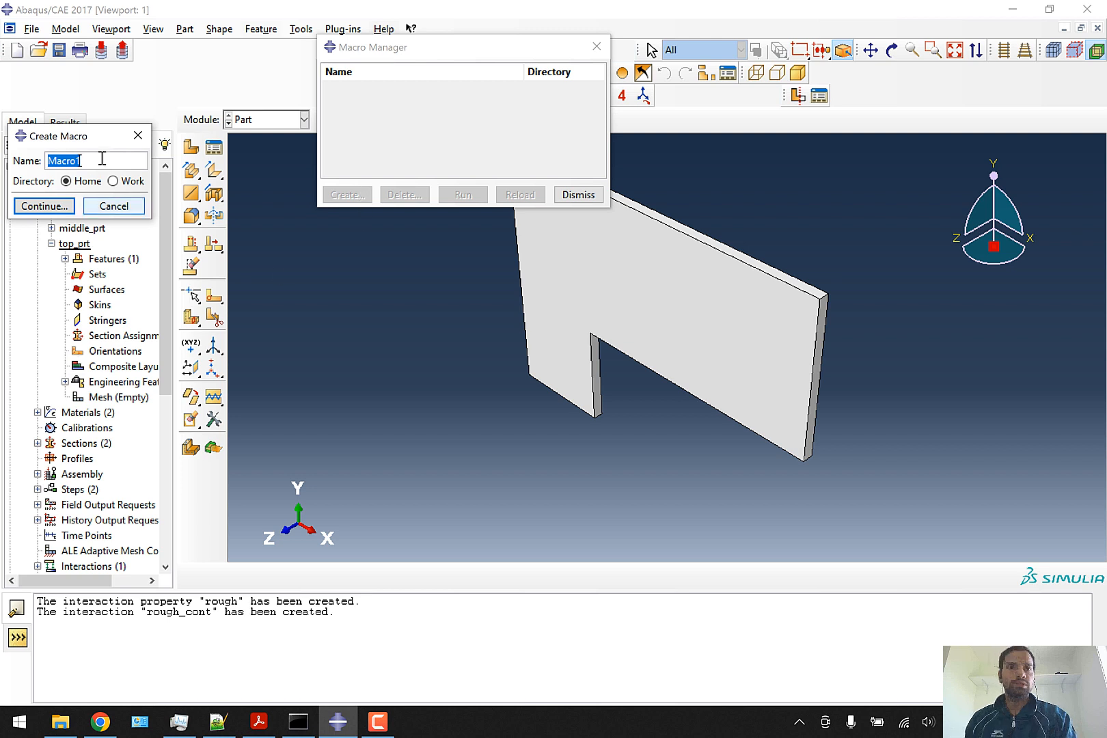
pyautogui.click(121, 183)
pyautogui.click(54, 206)
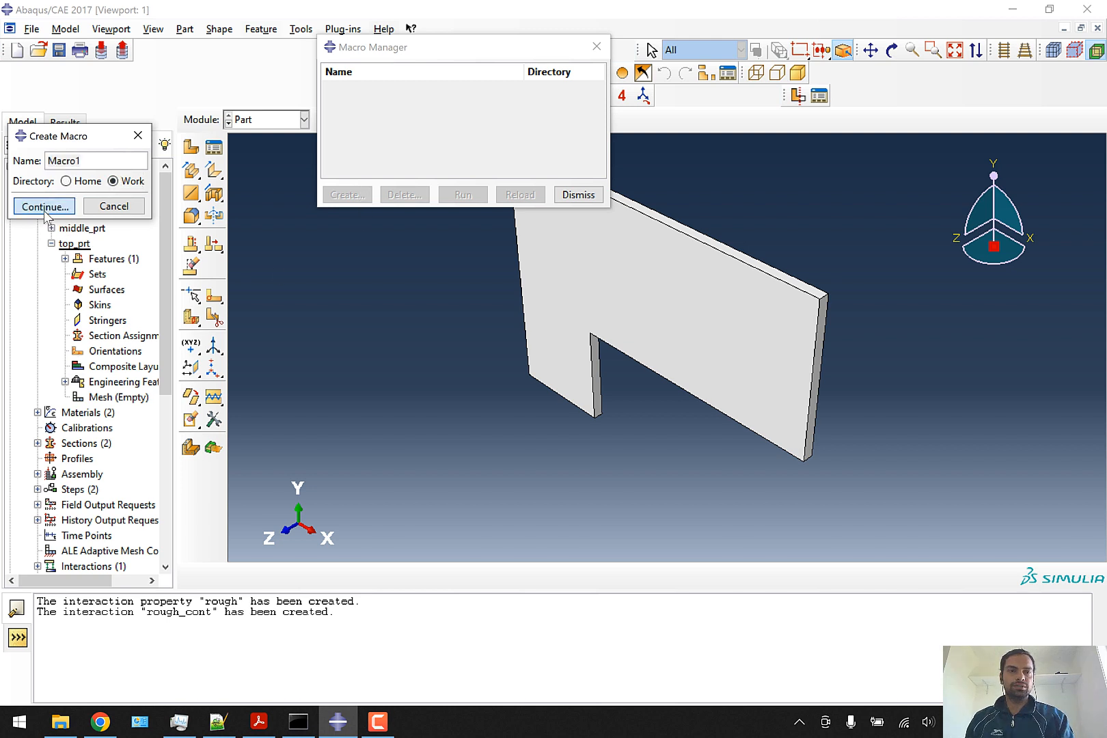
pyautogui.click(573, 196)
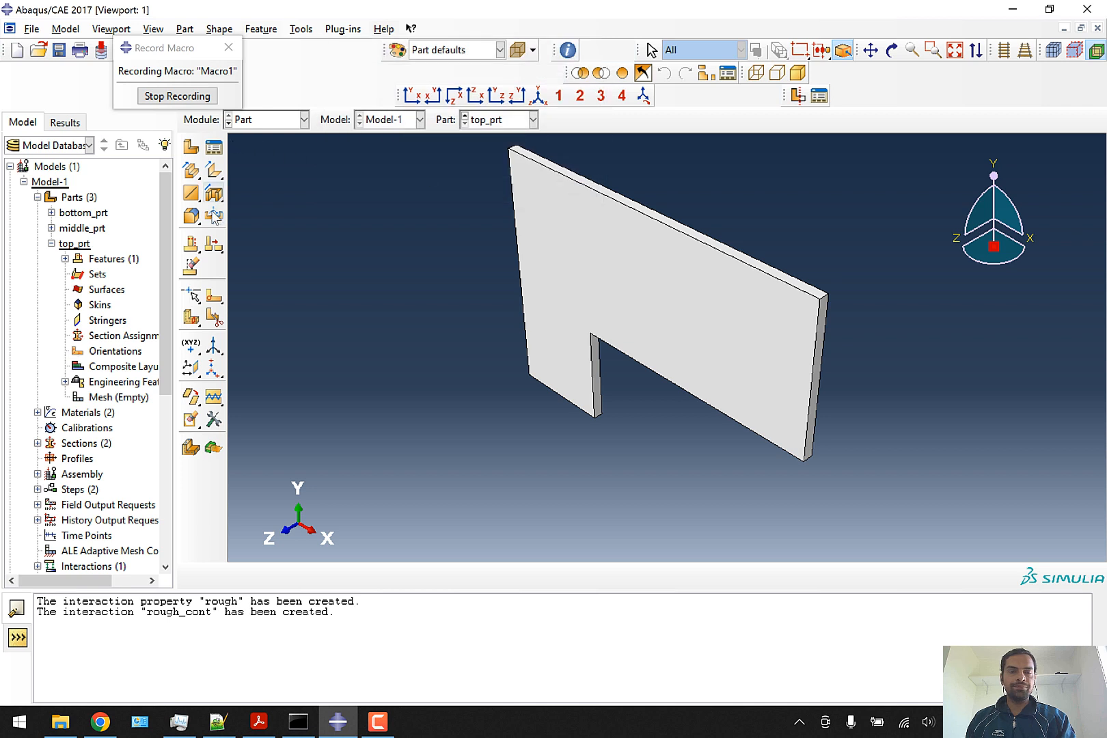
# Start a sketched partition on top_prt's front face, with the origin at the notch's inner corner and the far end edge vertical and on the right.
pyautogui.click(214, 296)
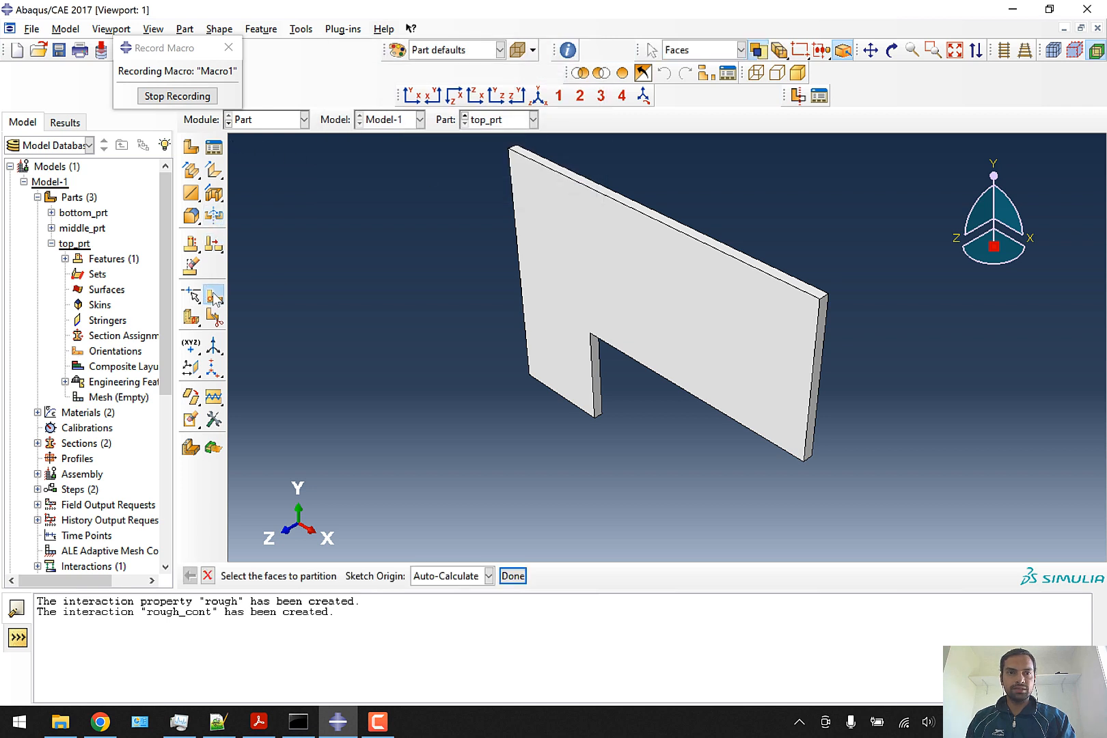
pyautogui.click(610, 280)
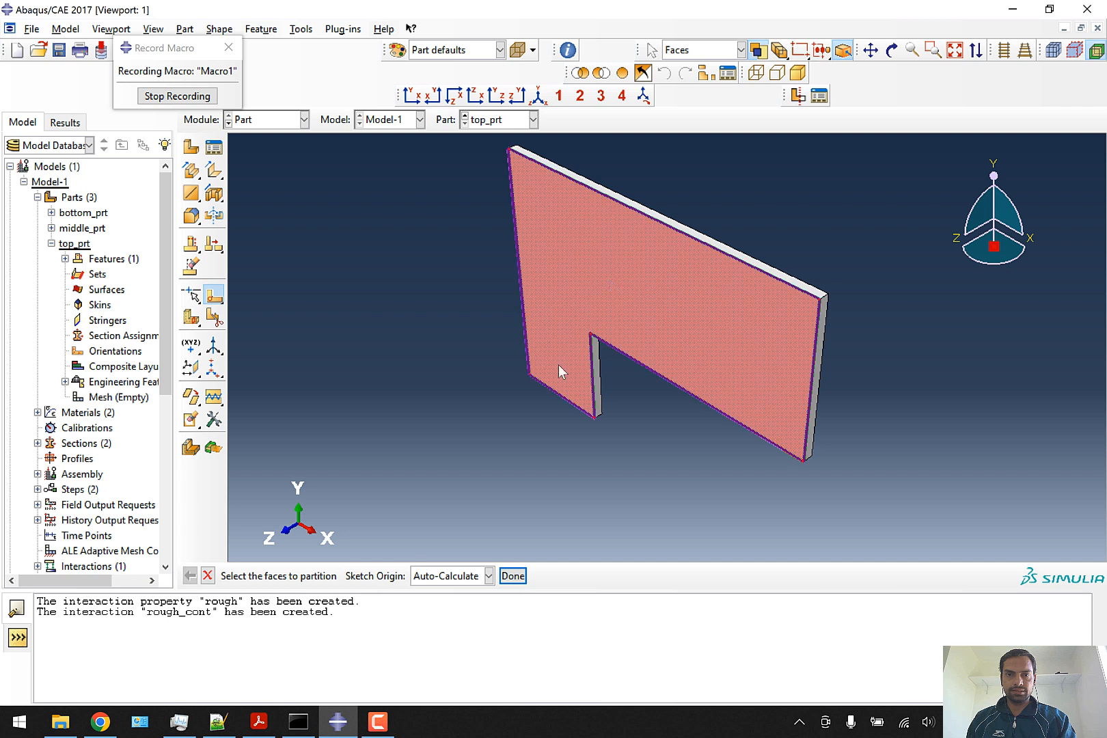
pyautogui.click(489, 578)
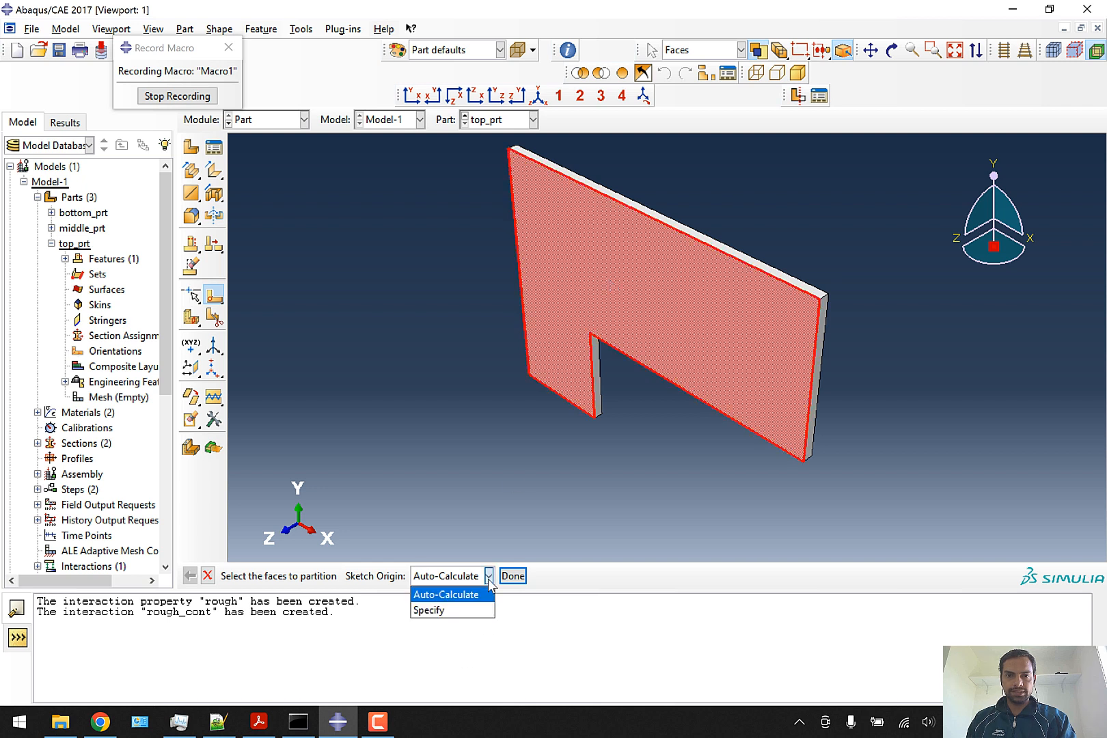
pyautogui.click(470, 611)
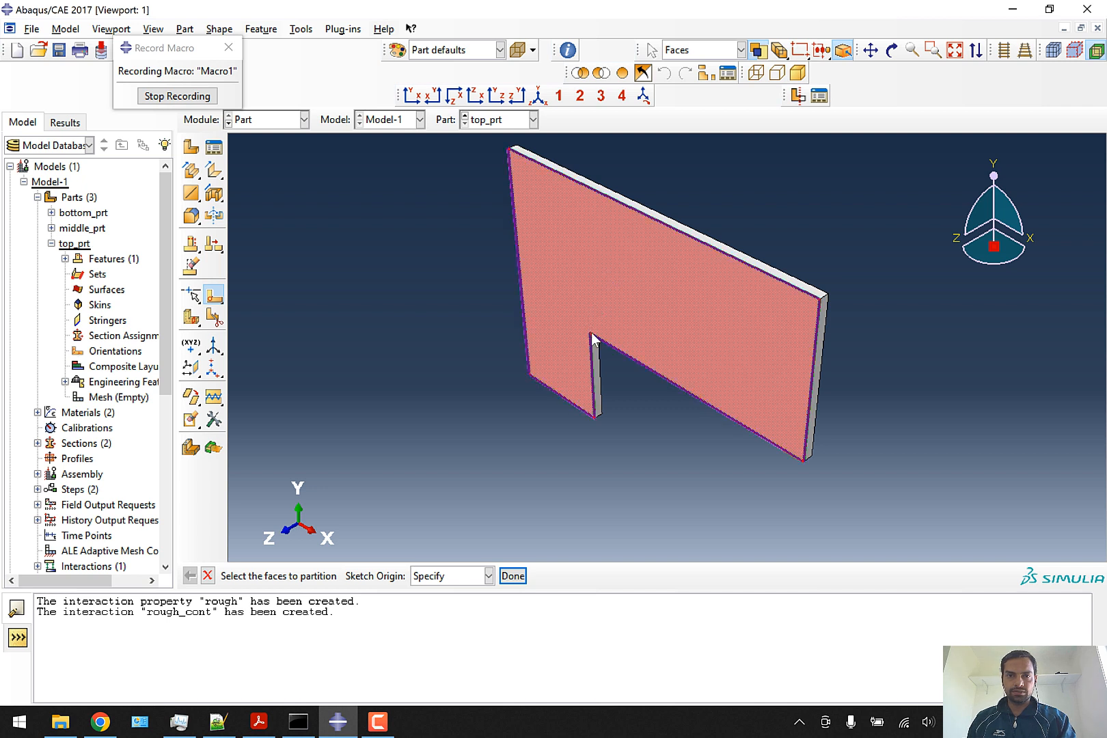
pyautogui.scroll(10, 593, 338)
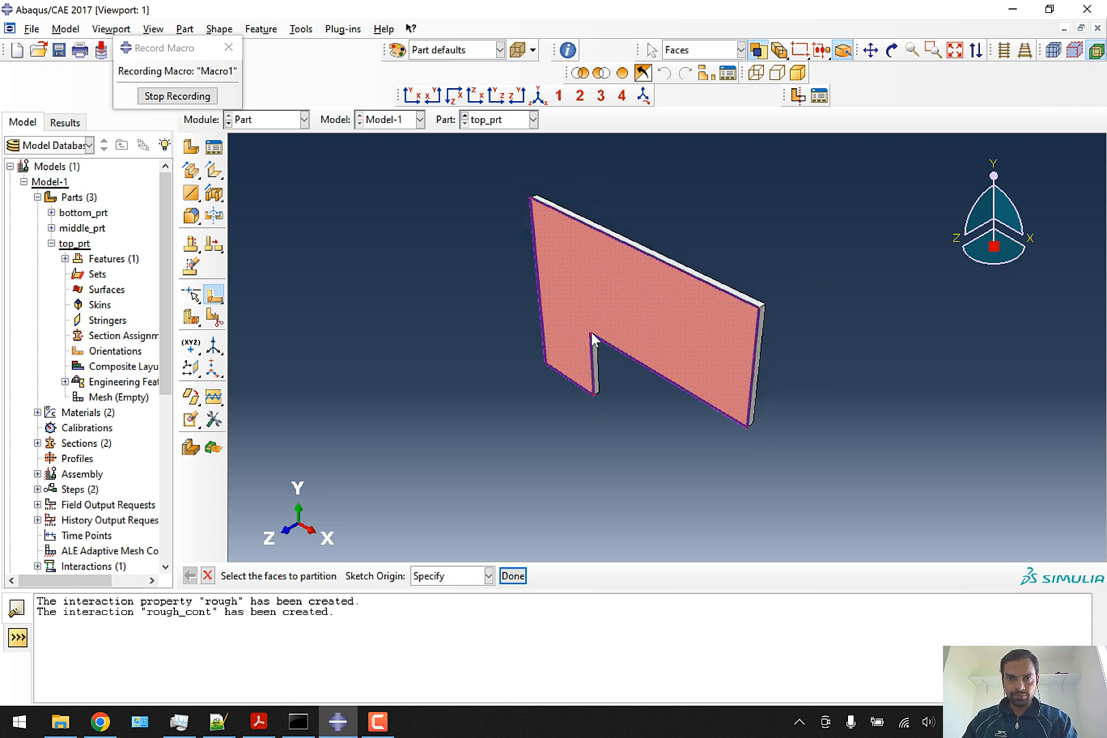
pyautogui.scroll(3, 592, 340)
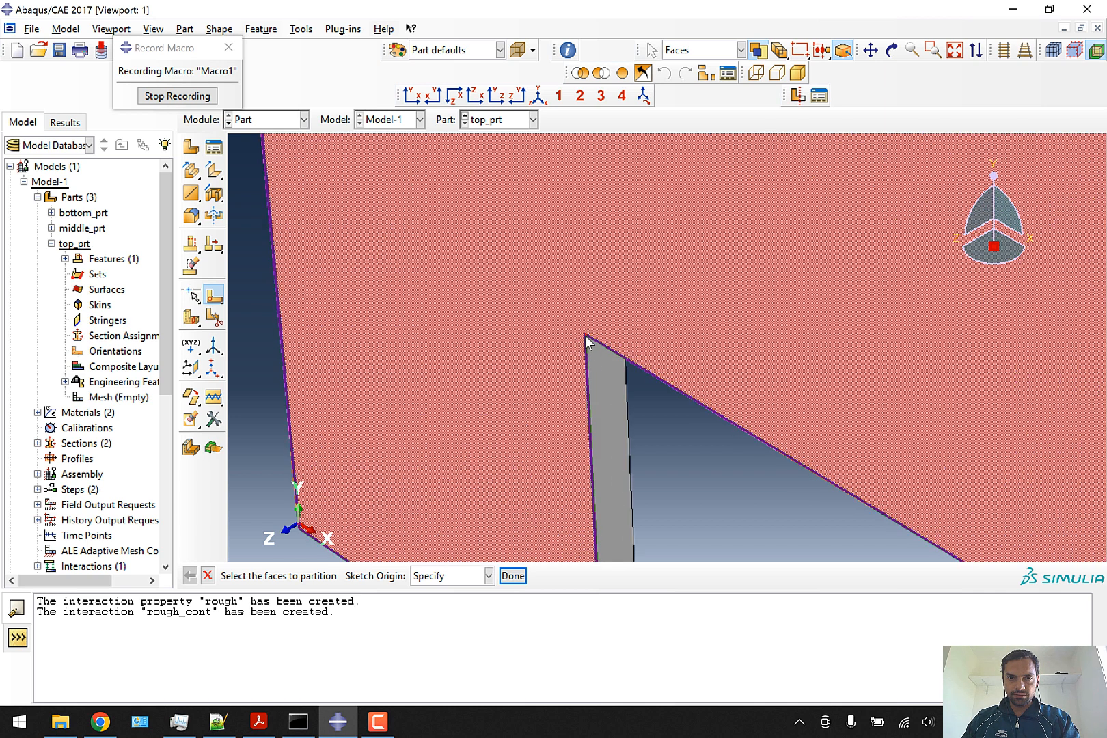
pyautogui.click(512, 576)
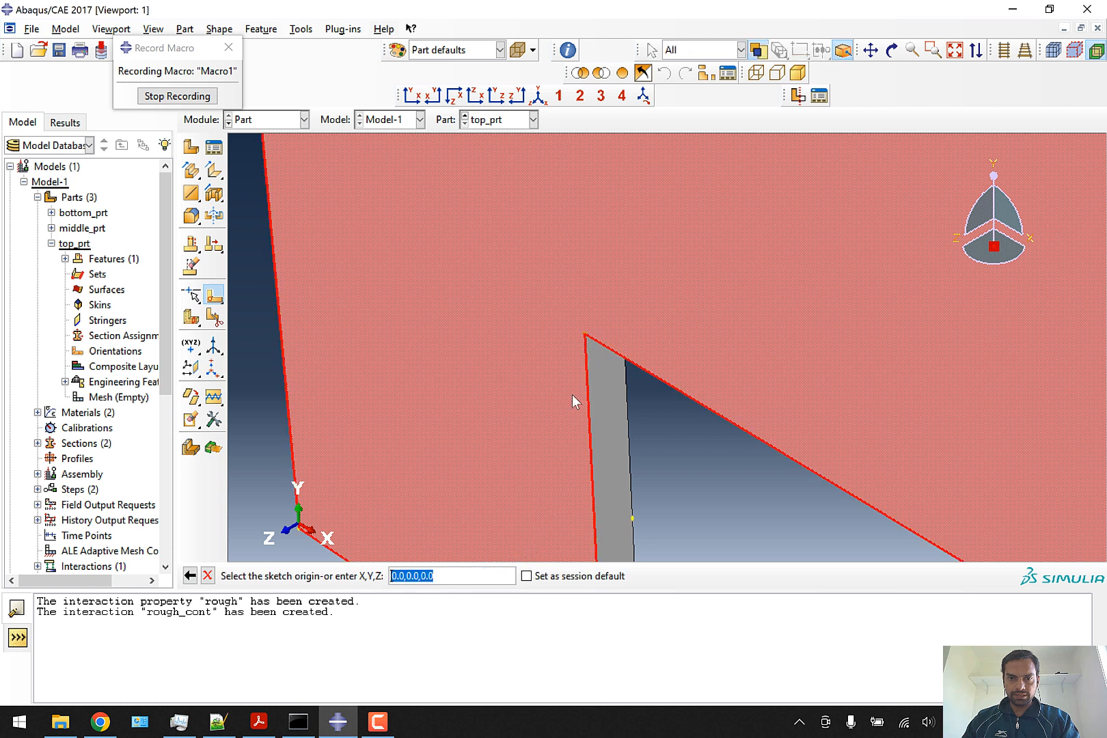
pyautogui.click(585, 335)
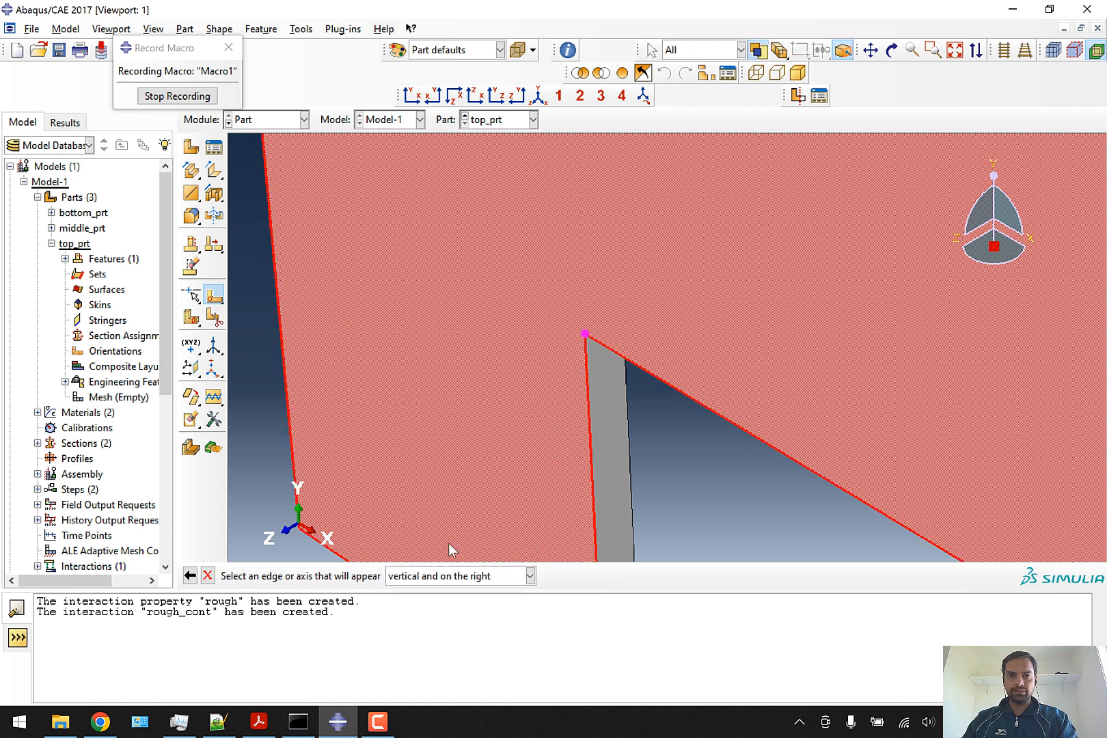
pyautogui.scroll(5, 424, 424)
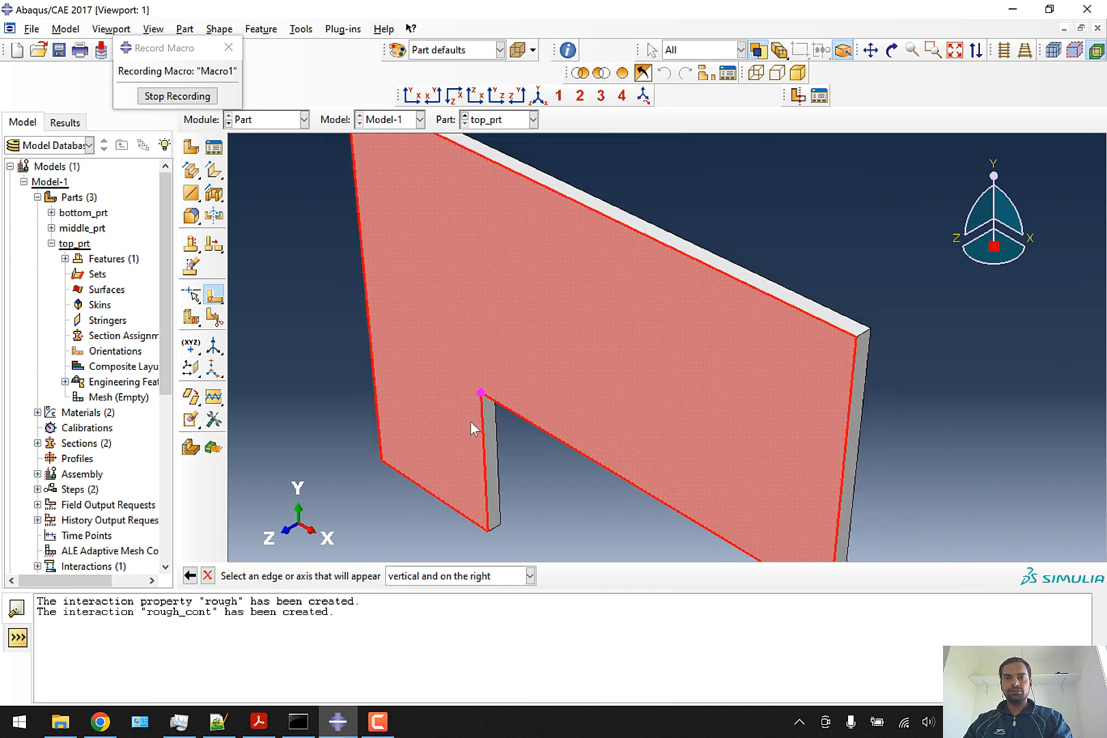
pyautogui.click(841, 469)
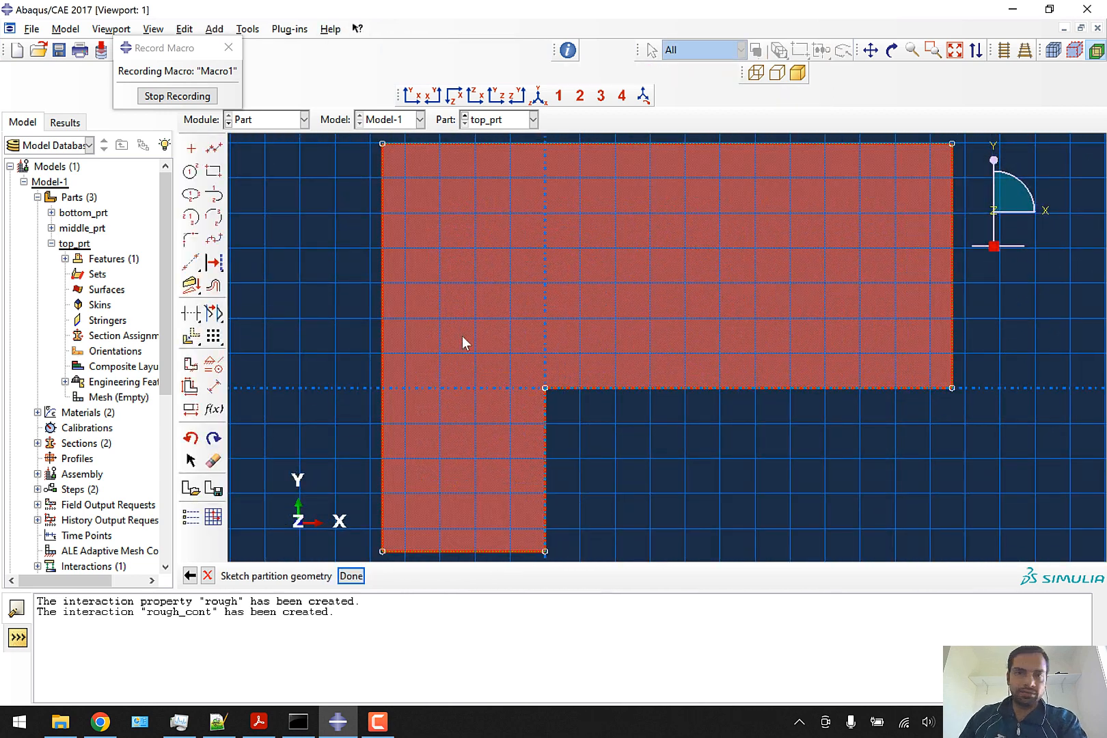
# Add the saved sketch middle_skt to the partition sketch without repositioning it.
pyautogui.click(191, 488)
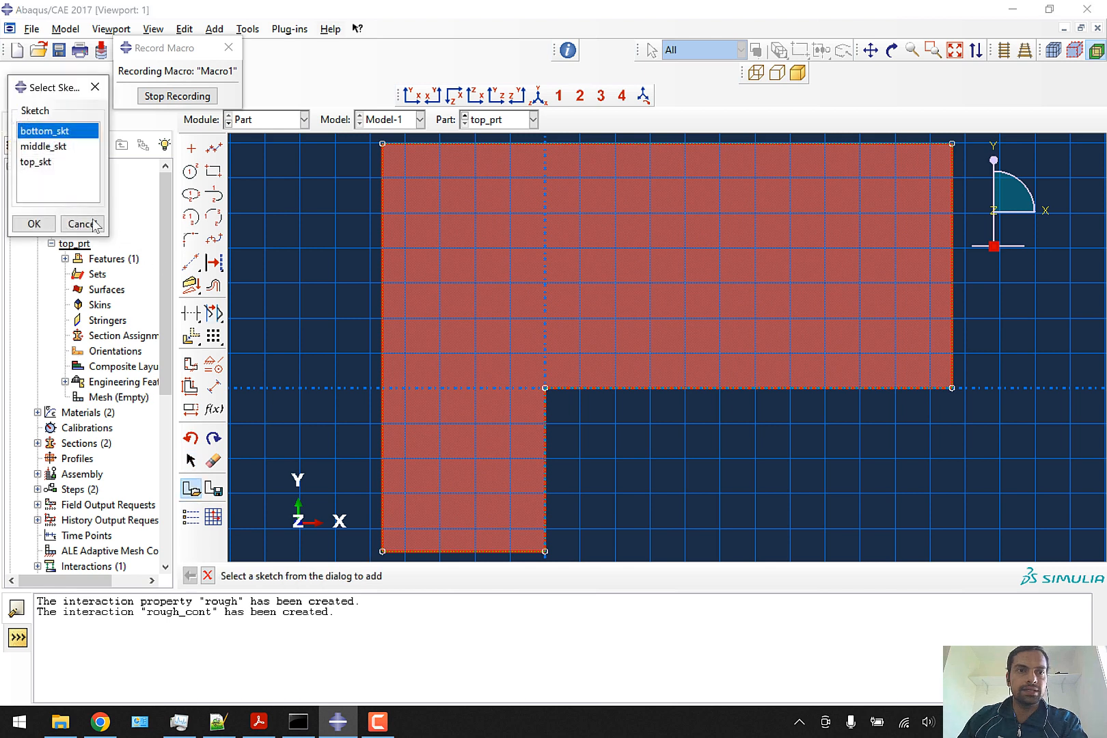
pyautogui.click(52, 146)
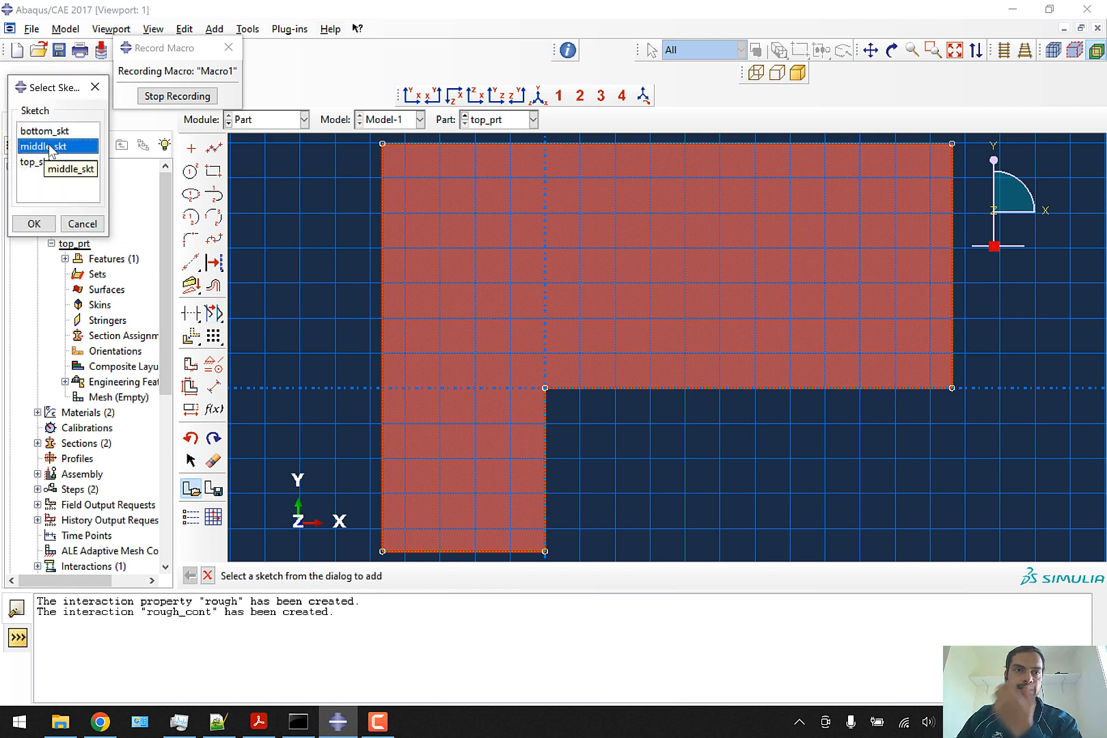
pyautogui.click(35, 223)
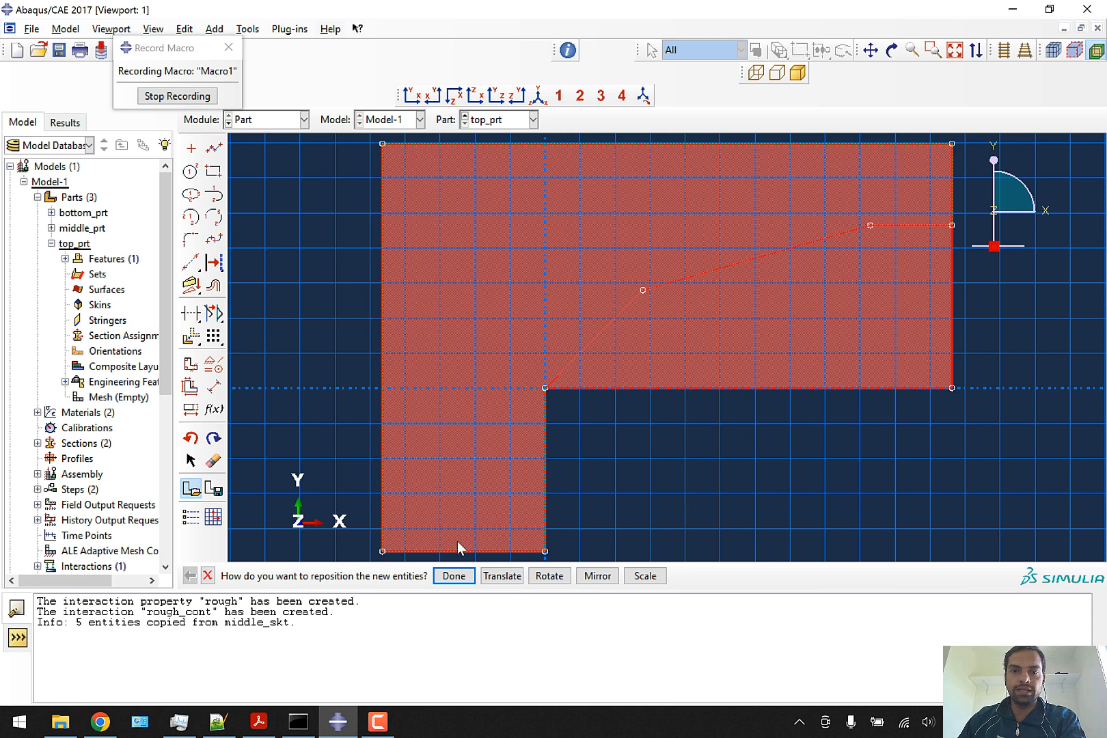
pyautogui.click(453, 575)
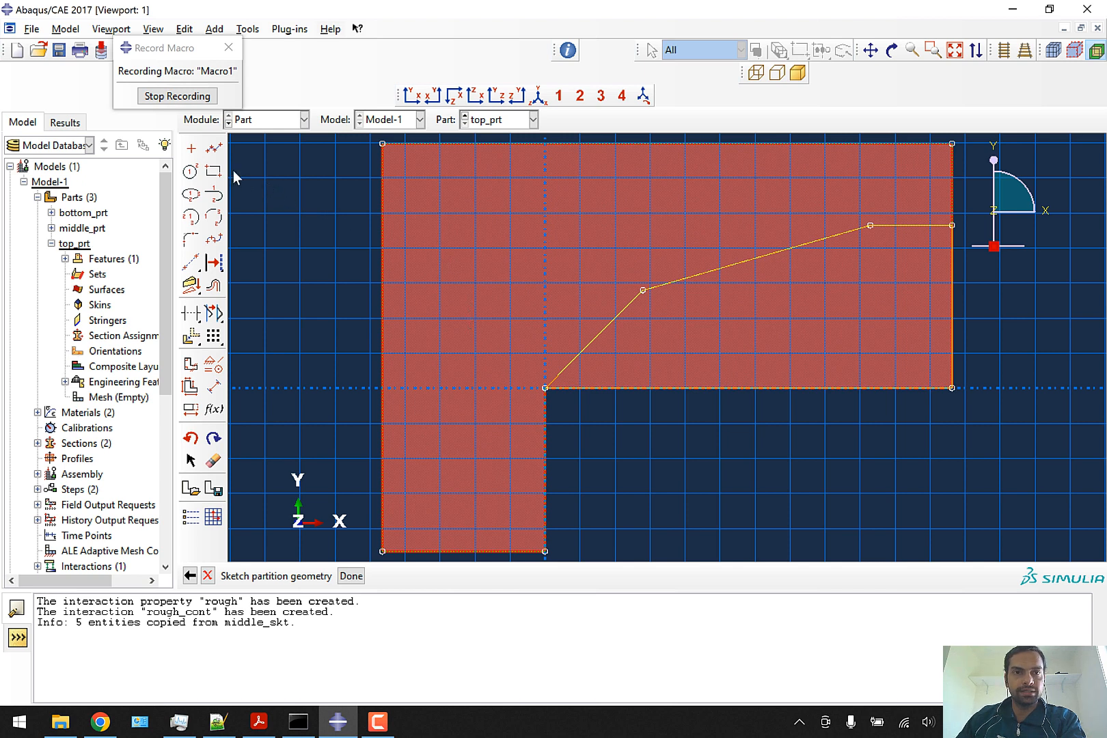
# Draw connected lines from the origin through (6, 6) up to about y = 12.9, down to (20, 10), and horizontally back past the diagonal.
pyautogui.click(214, 153)
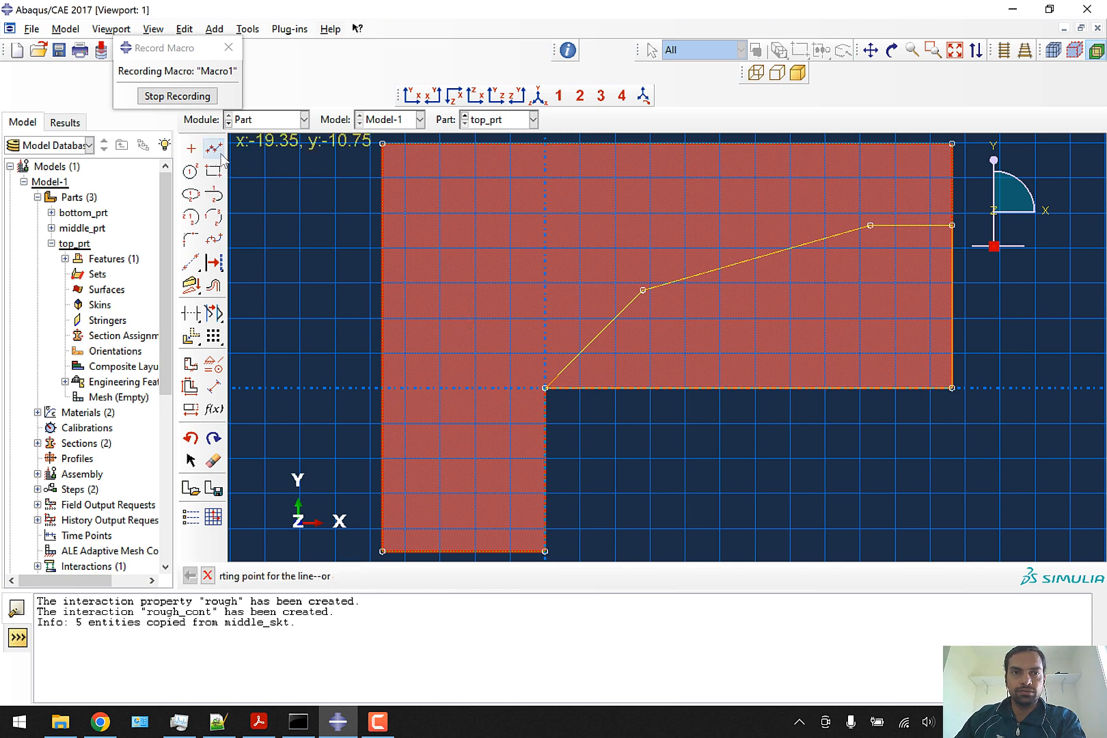
pyautogui.click(544, 388)
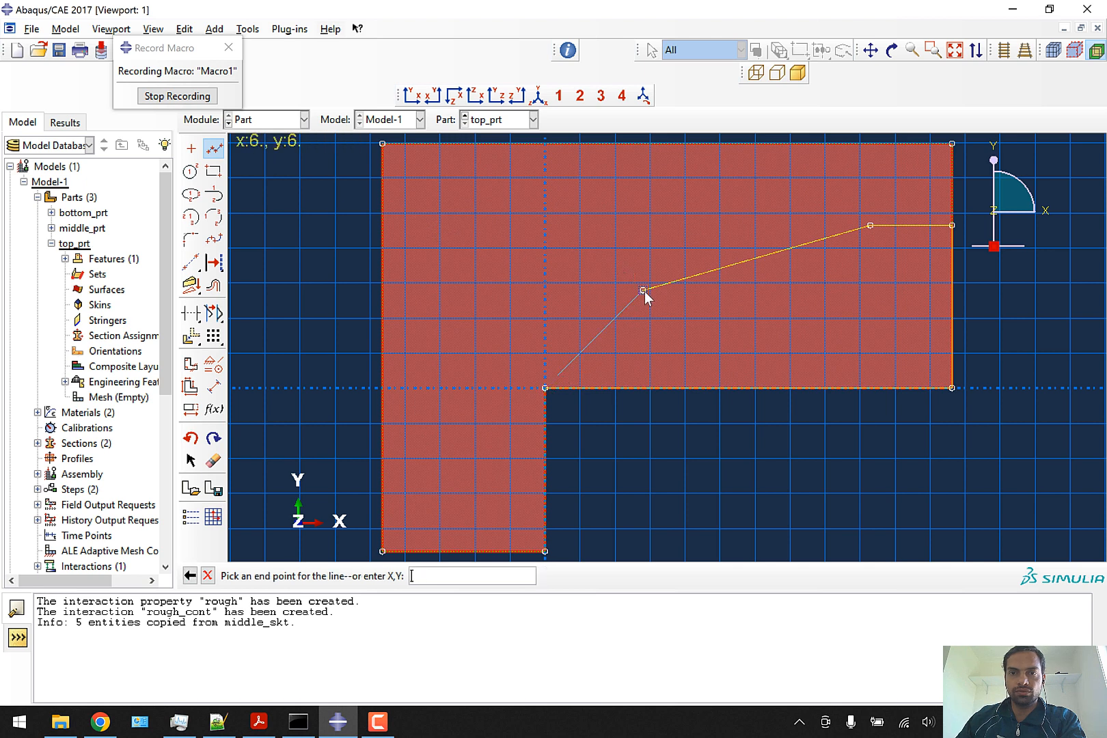
pyautogui.click(764, 181)
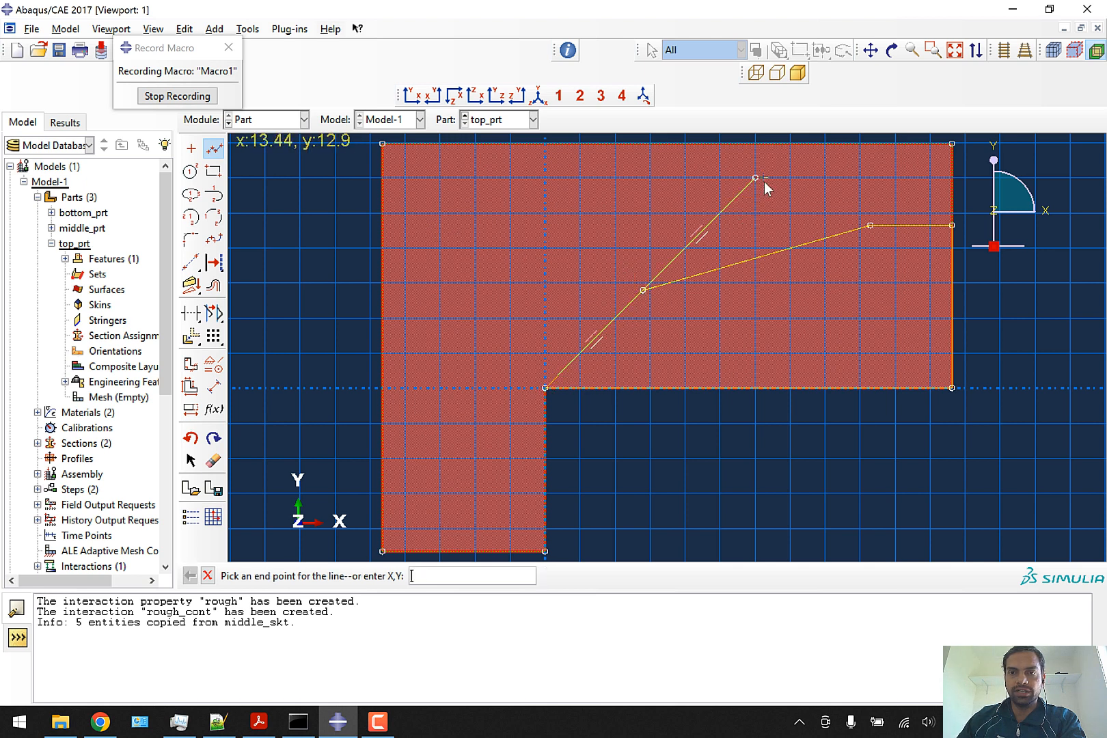
pyautogui.click(870, 224)
pyautogui.click(615, 224)
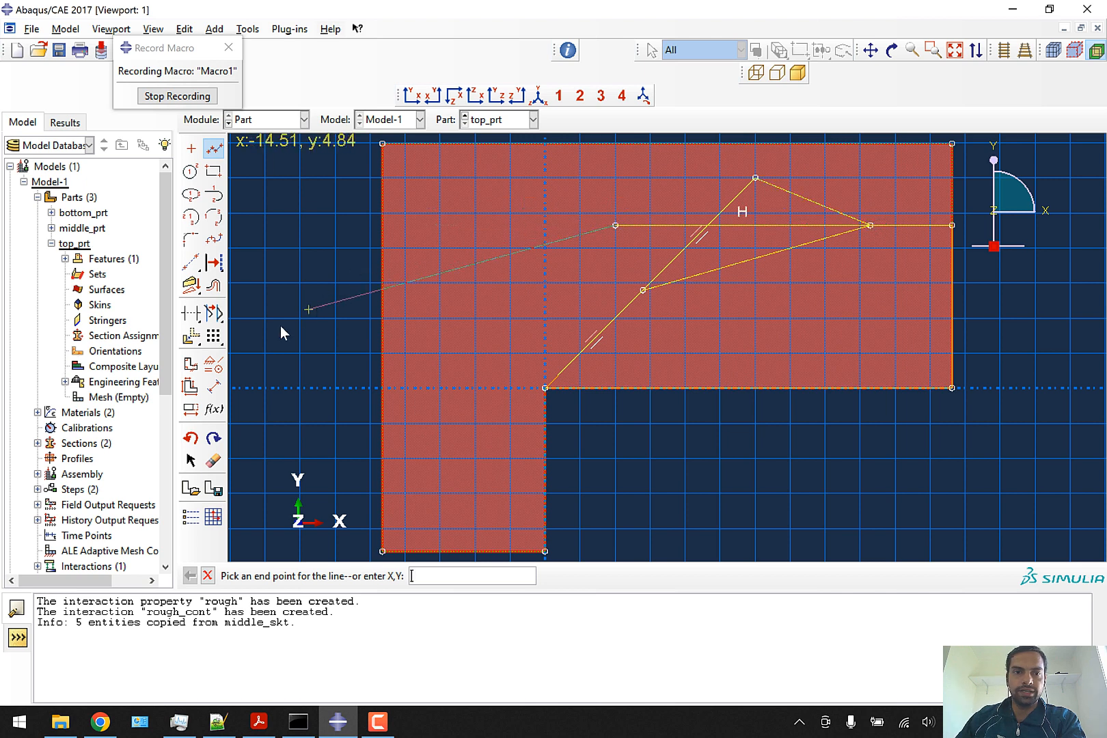
# Trim the diagonal's part above the horizontal line and the line joining its upper tip to (20, 10).
pyautogui.click(195, 313)
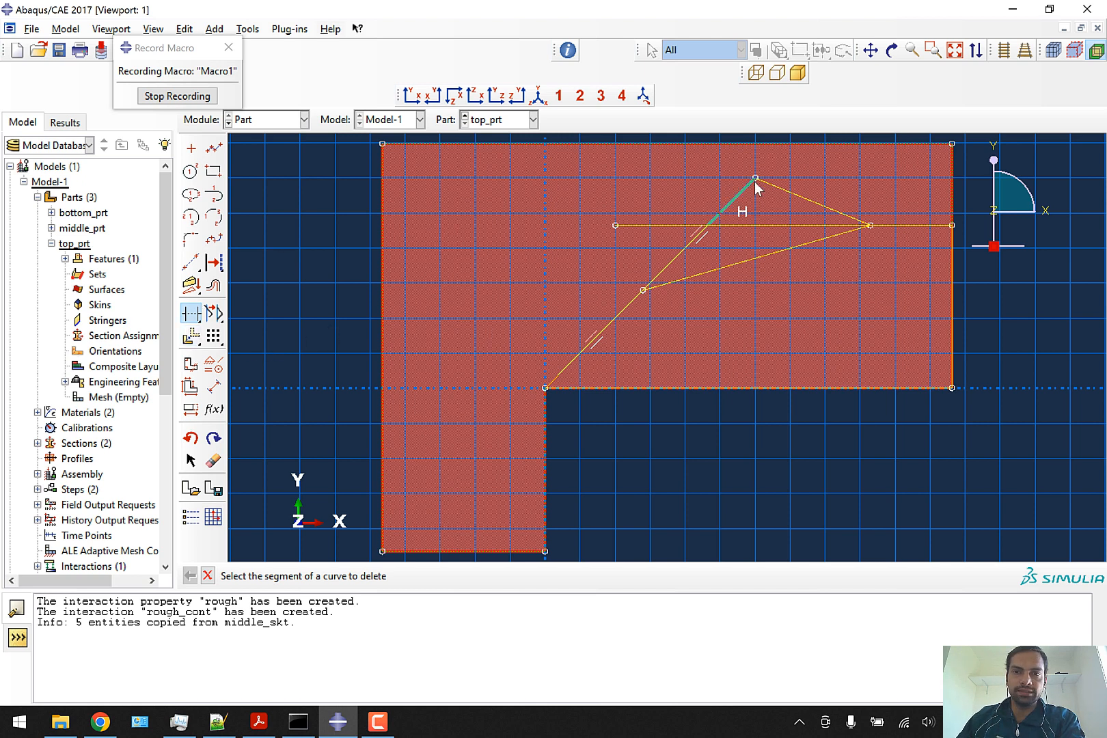
pyautogui.click(738, 200)
pyautogui.click(785, 190)
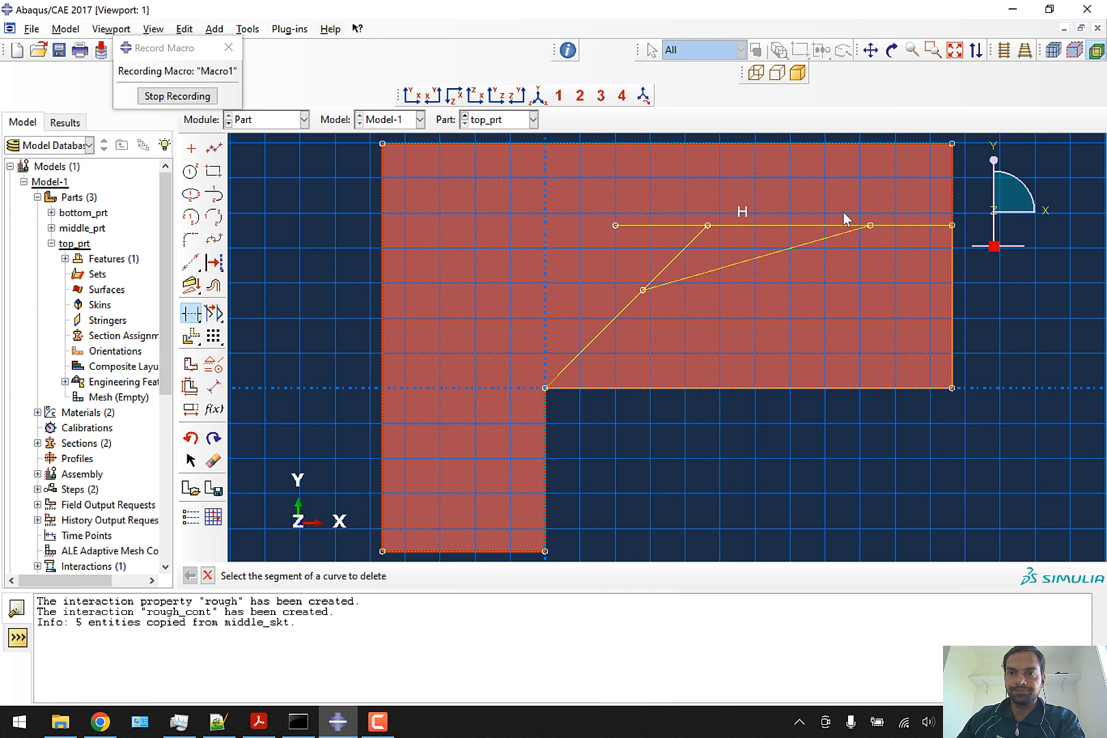
# Trim the sloping line between (6, 6) and (20, 10), the upper diagonal segment, and the horizontal line between the diagonal and (20, 10).
pyautogui.click(744, 259)
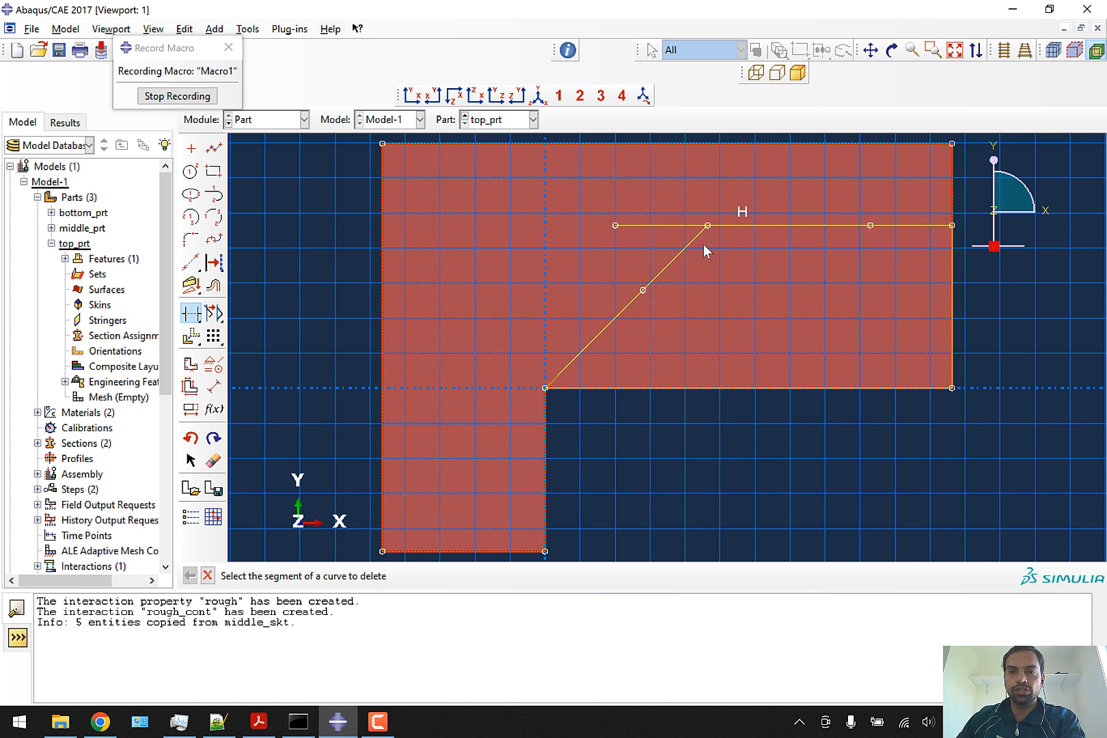
pyautogui.click(703, 241)
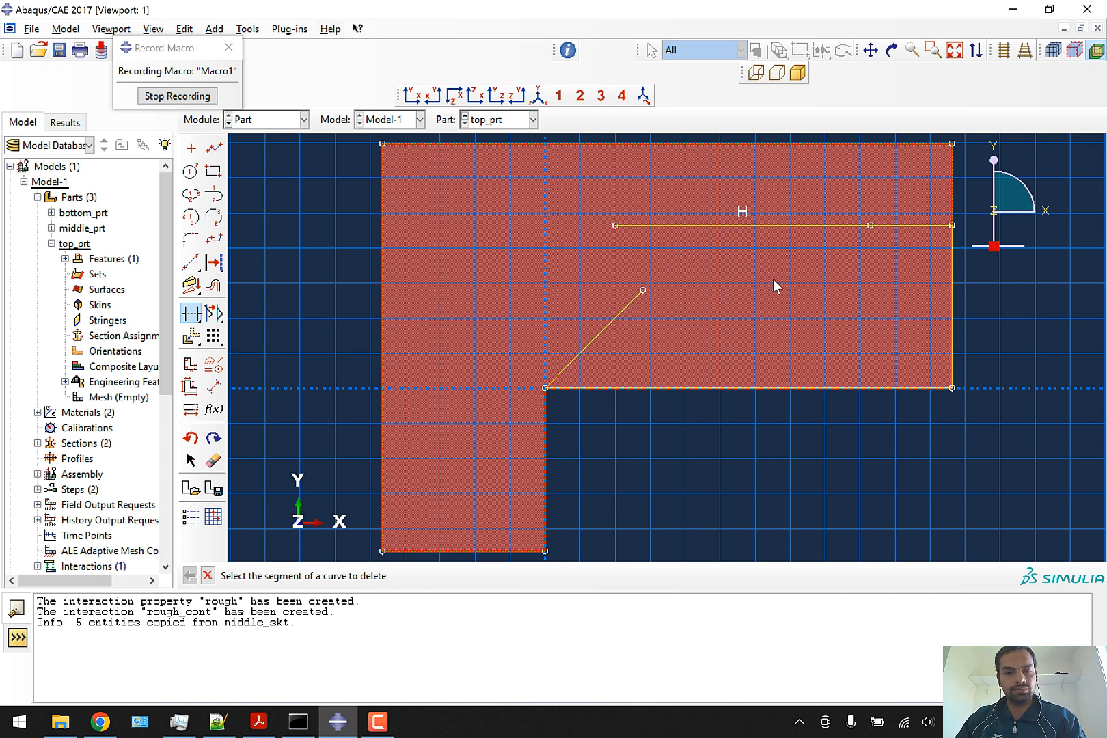
pyautogui.hotkey('ctrl', 'z')
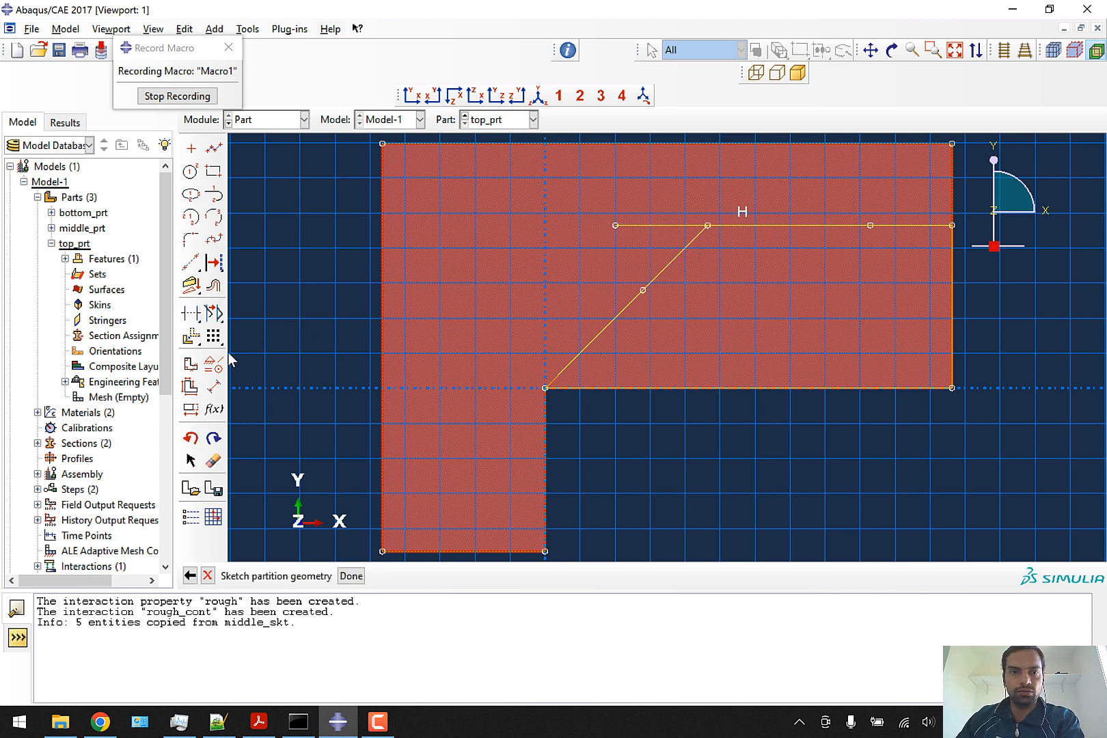
pyautogui.click(191, 313)
pyautogui.click(749, 225)
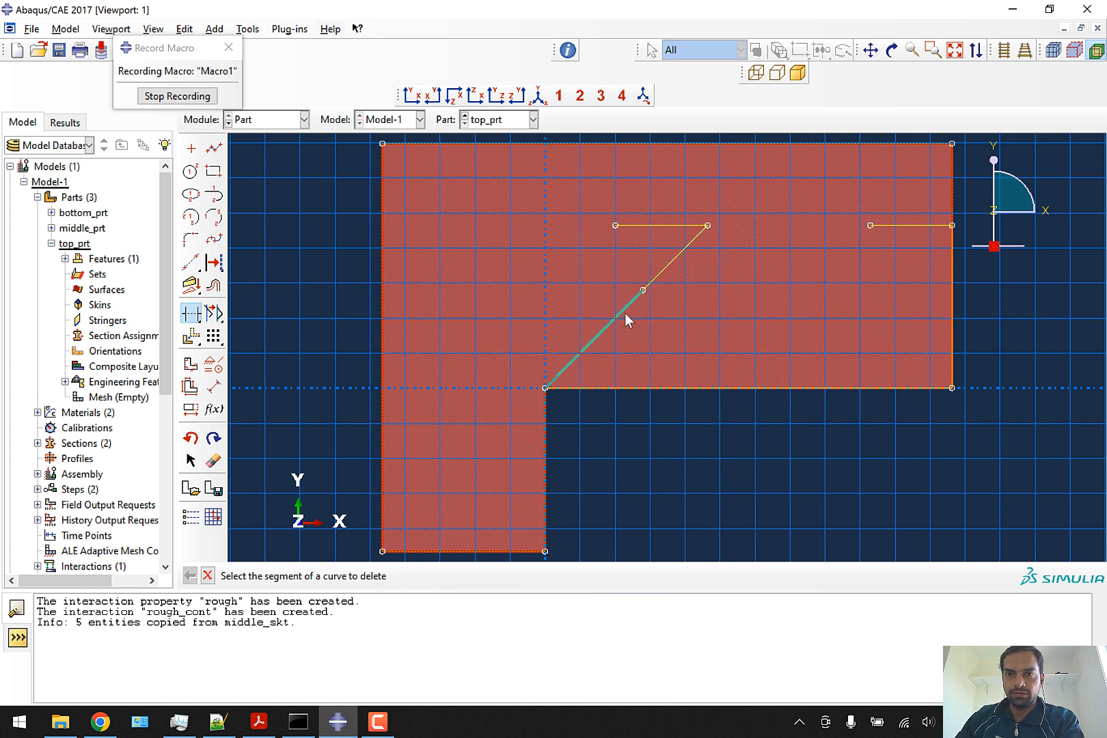
pyautogui.click(684, 251)
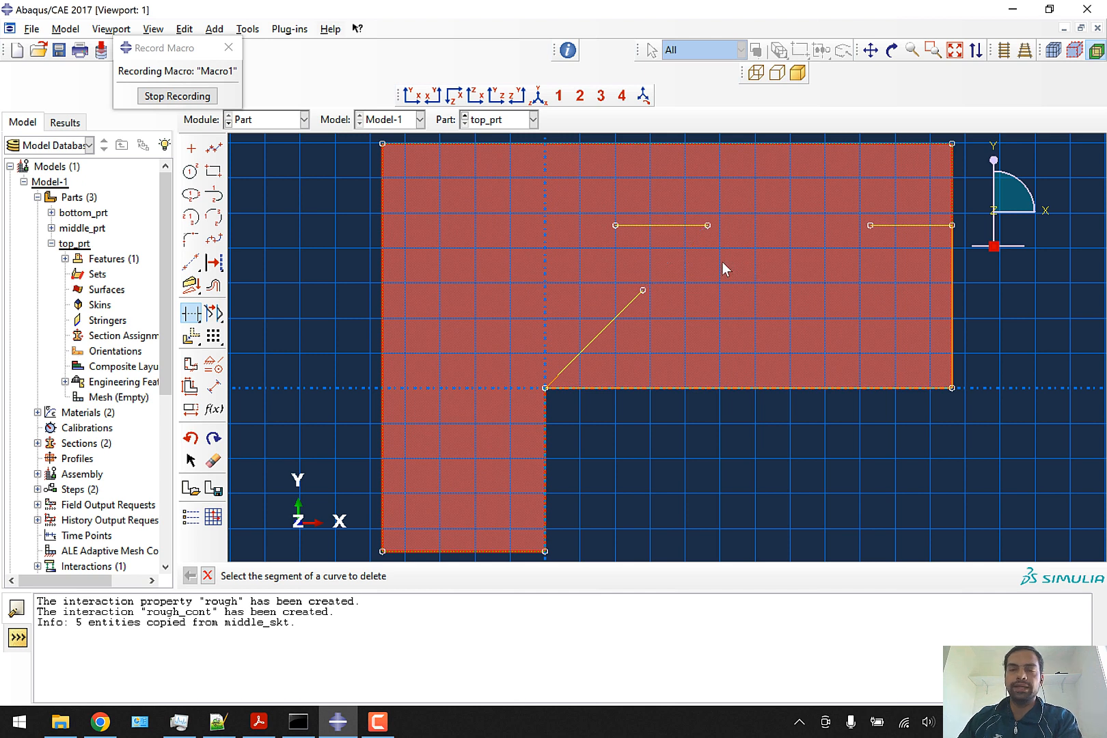
# Draw triangle lines from the left horizontal segment's inner end to (20, 10), on to (6, 6), and back to the starting point.
pyautogui.click(214, 149)
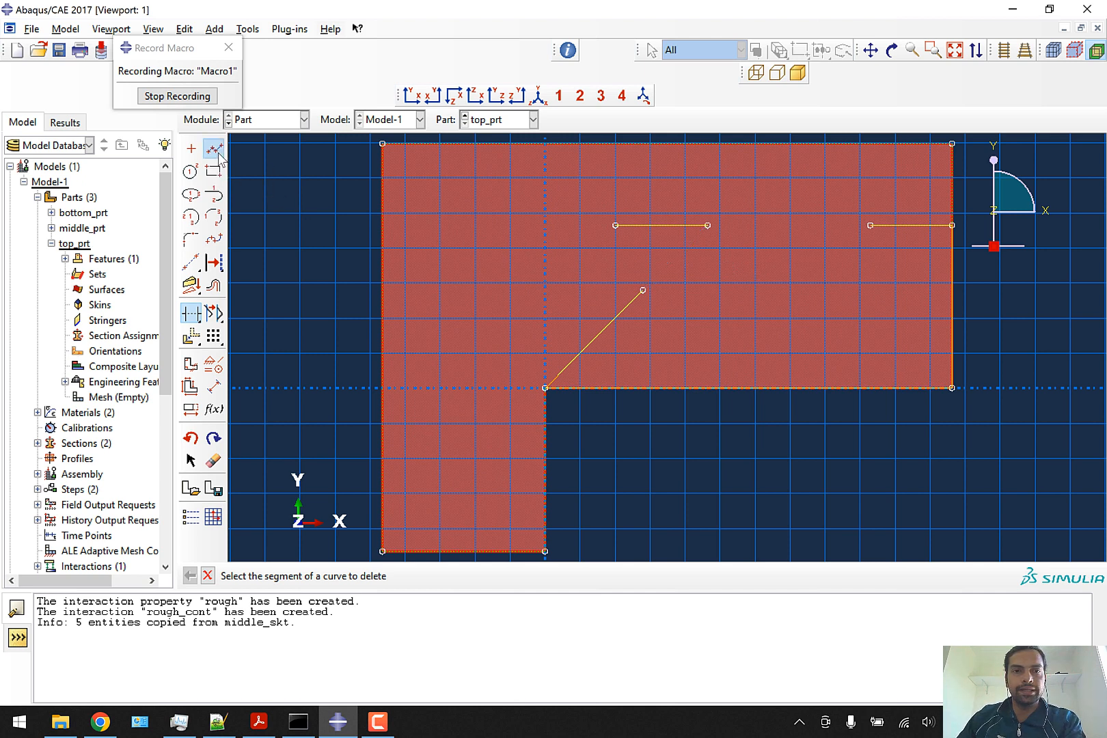
pyautogui.click(707, 225)
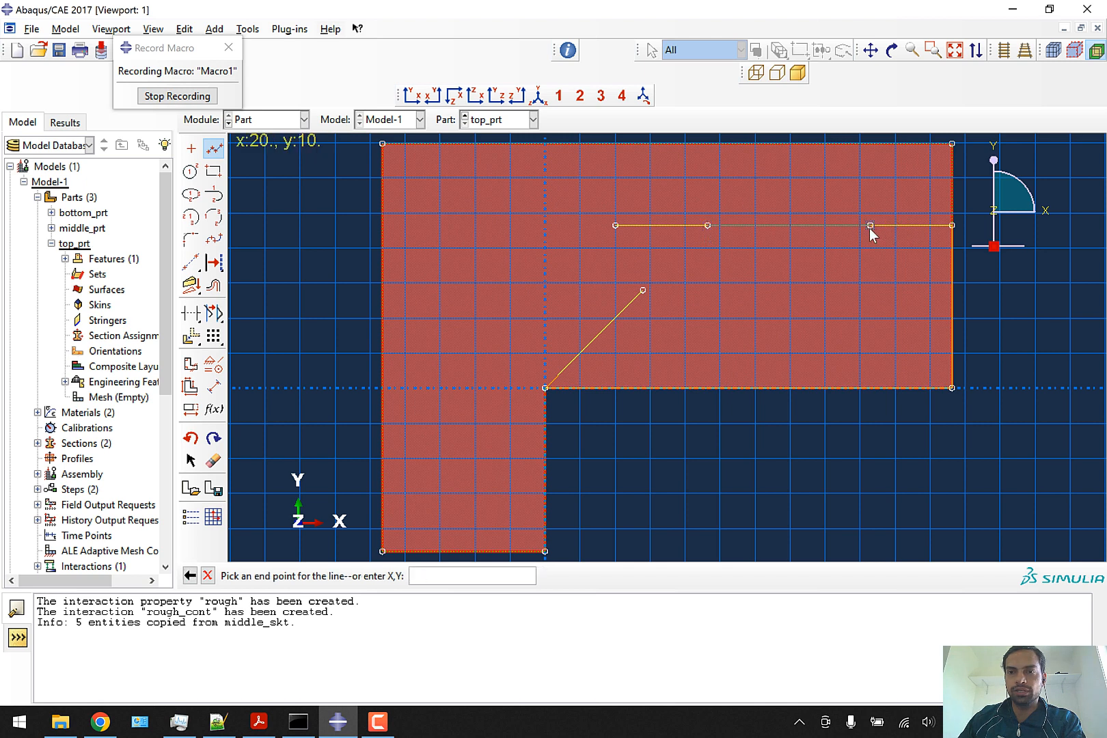
pyautogui.click(869, 225)
pyautogui.click(642, 290)
pyautogui.click(707, 225)
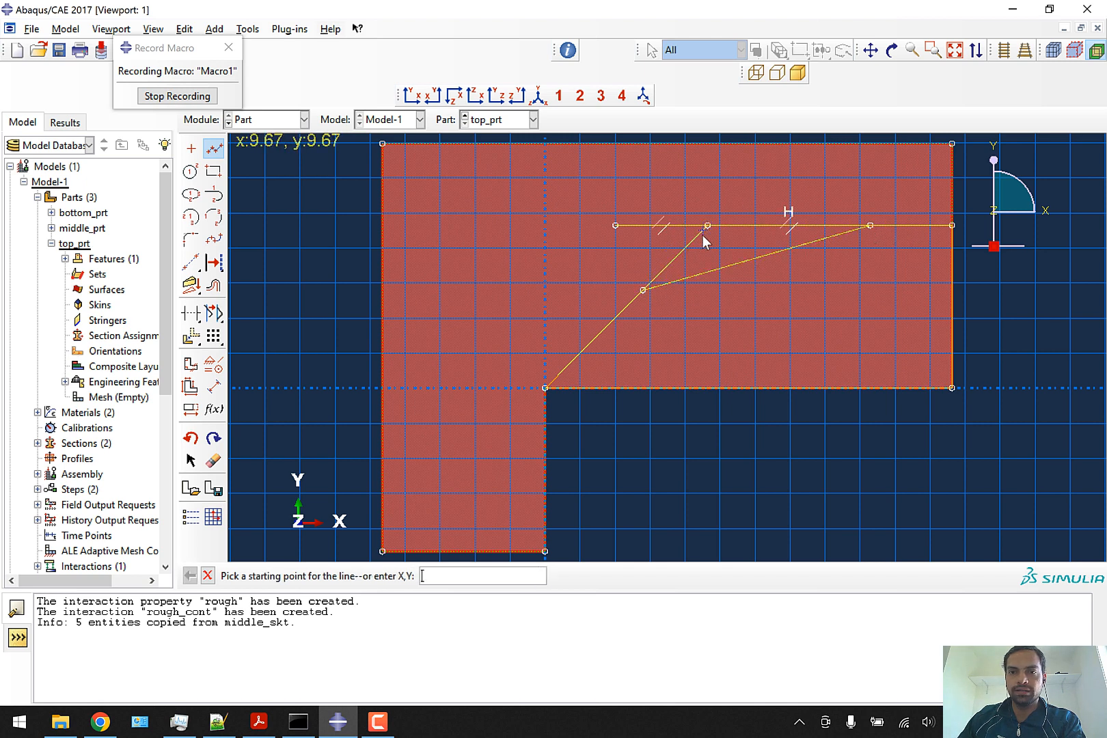
# Trim all sketch segments outside the triangle and finish the face partition sketch.
pyautogui.click(191, 314)
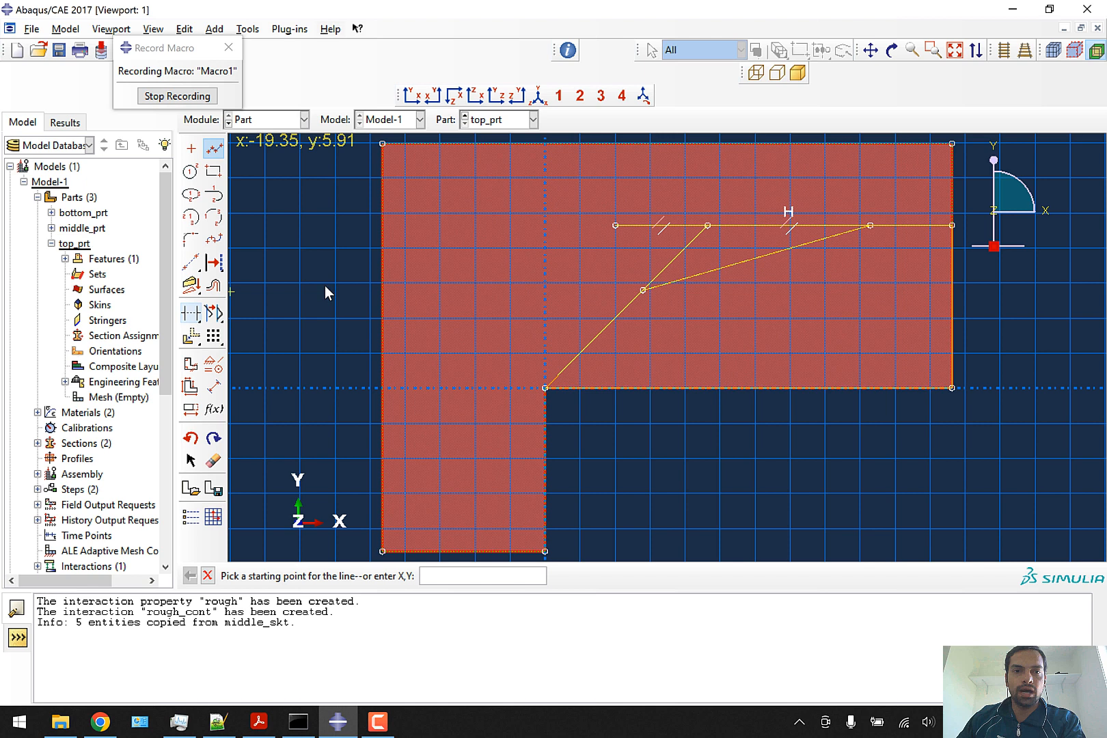
pyautogui.click(660, 223)
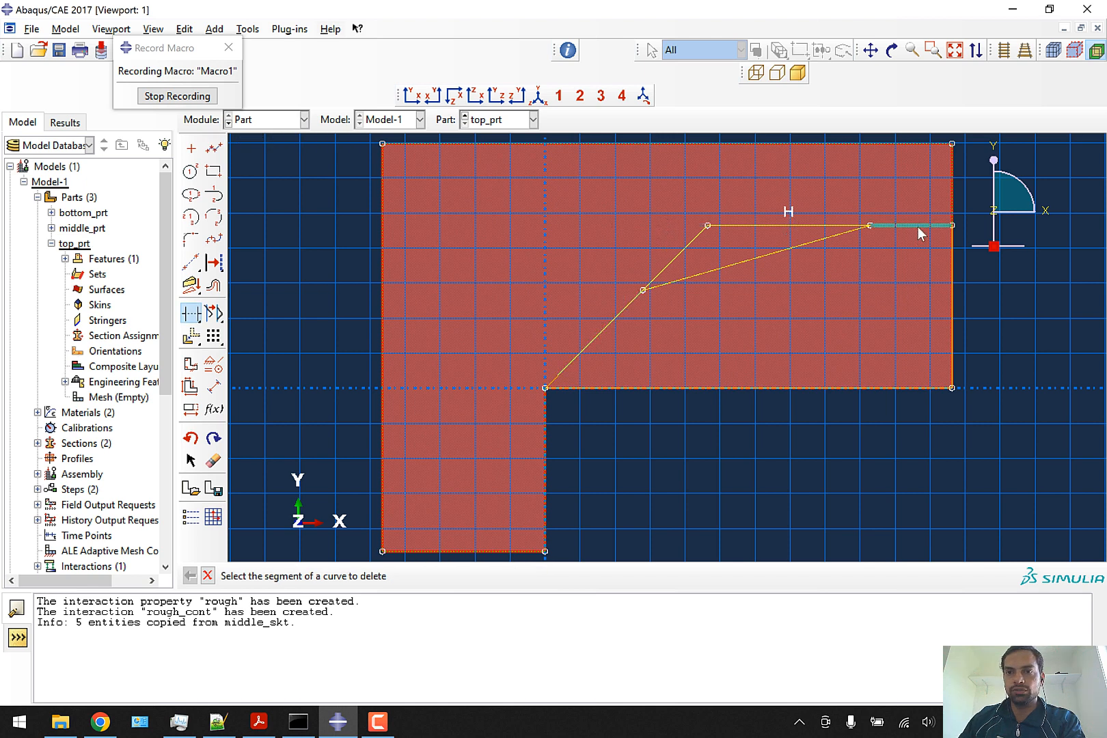
pyautogui.click(618, 321)
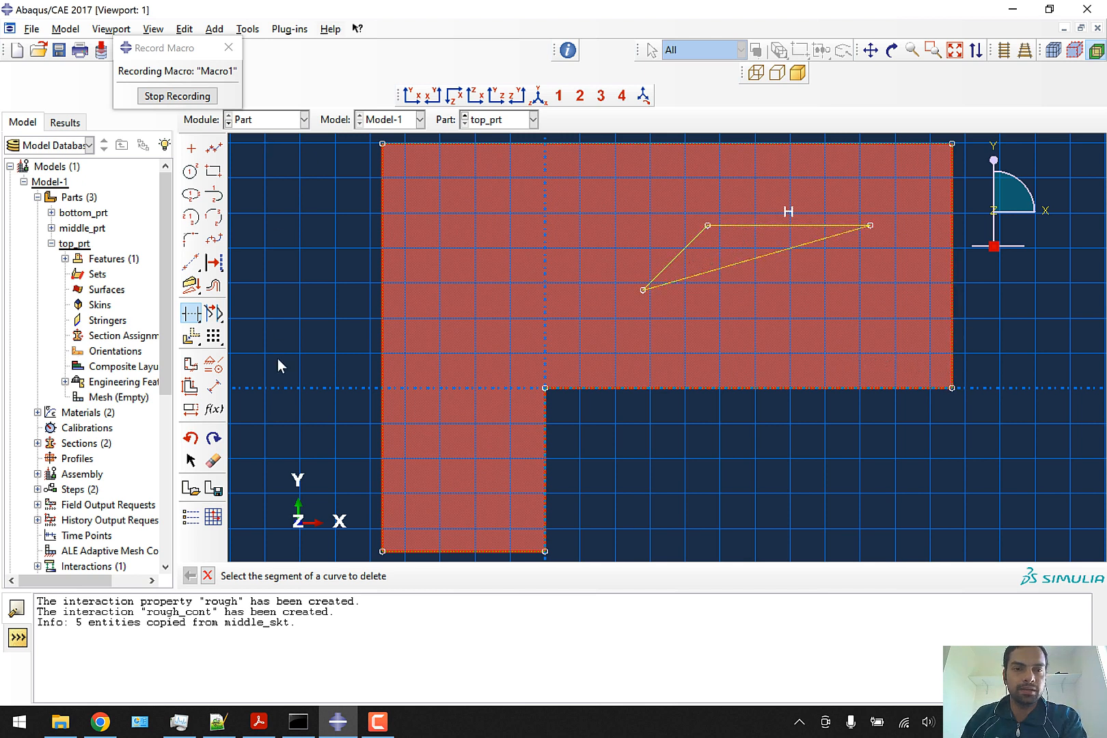
pyautogui.click(207, 575)
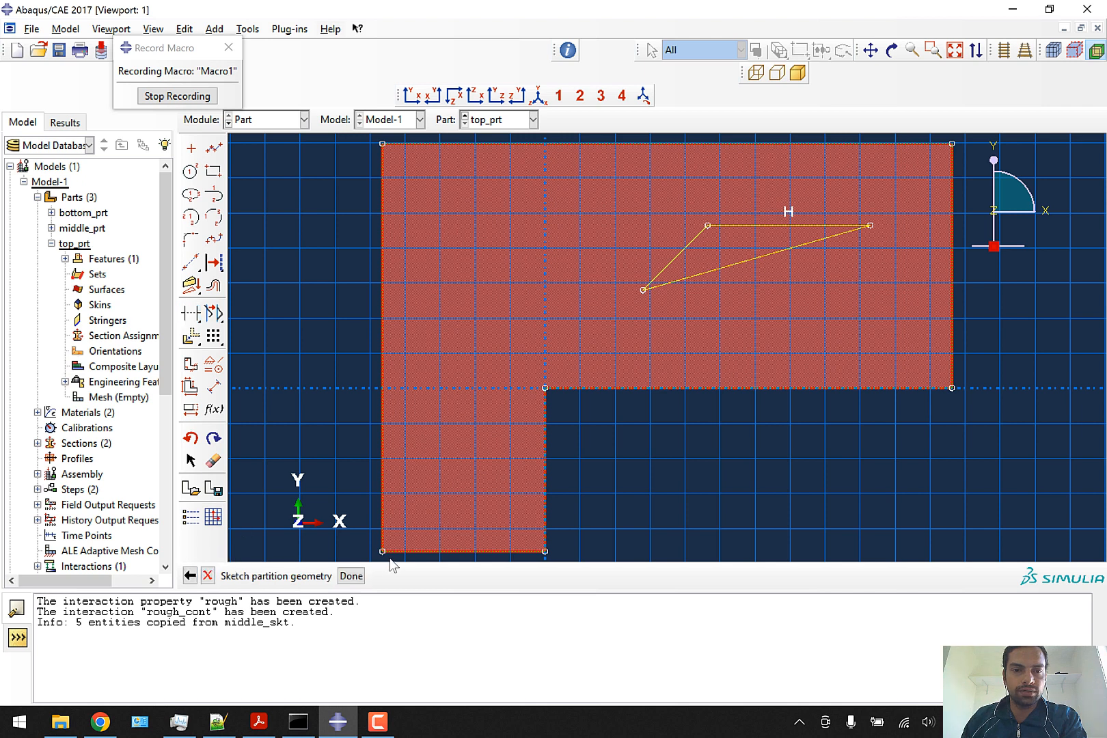
pyautogui.click(351, 576)
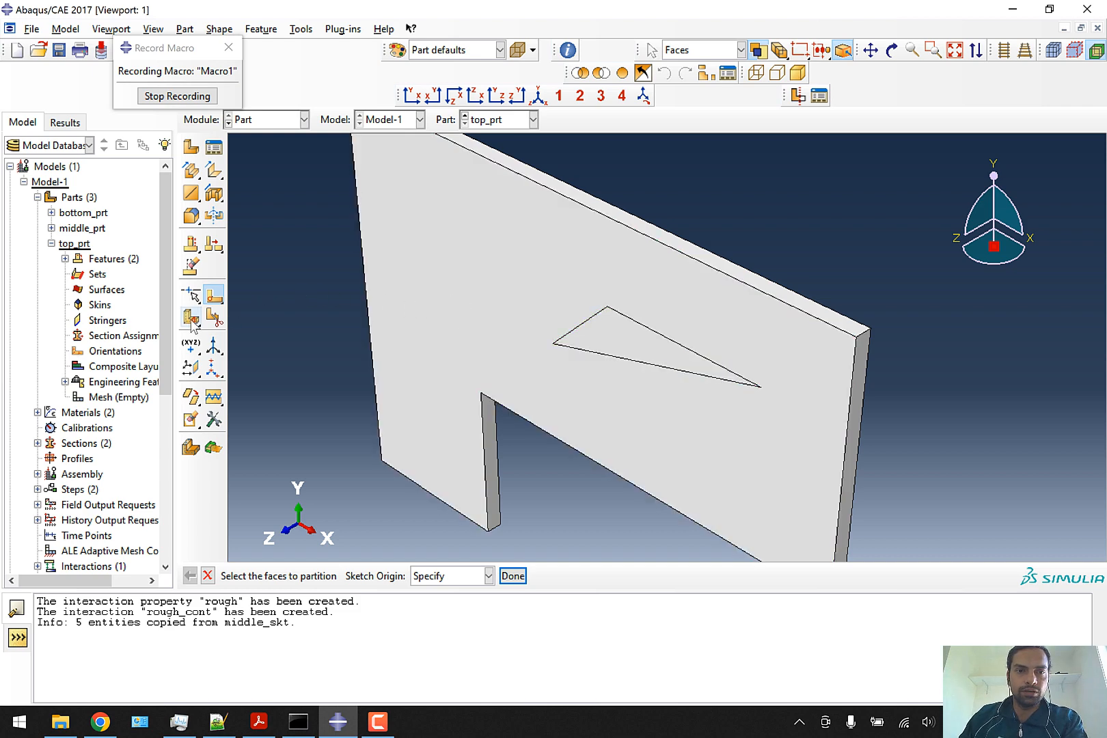
# Start an Extrude/Sweep Edges cell partition using the triangle's three edges.
pyautogui.moveTo(193, 321); pyautogui.dragTo(269, 327)
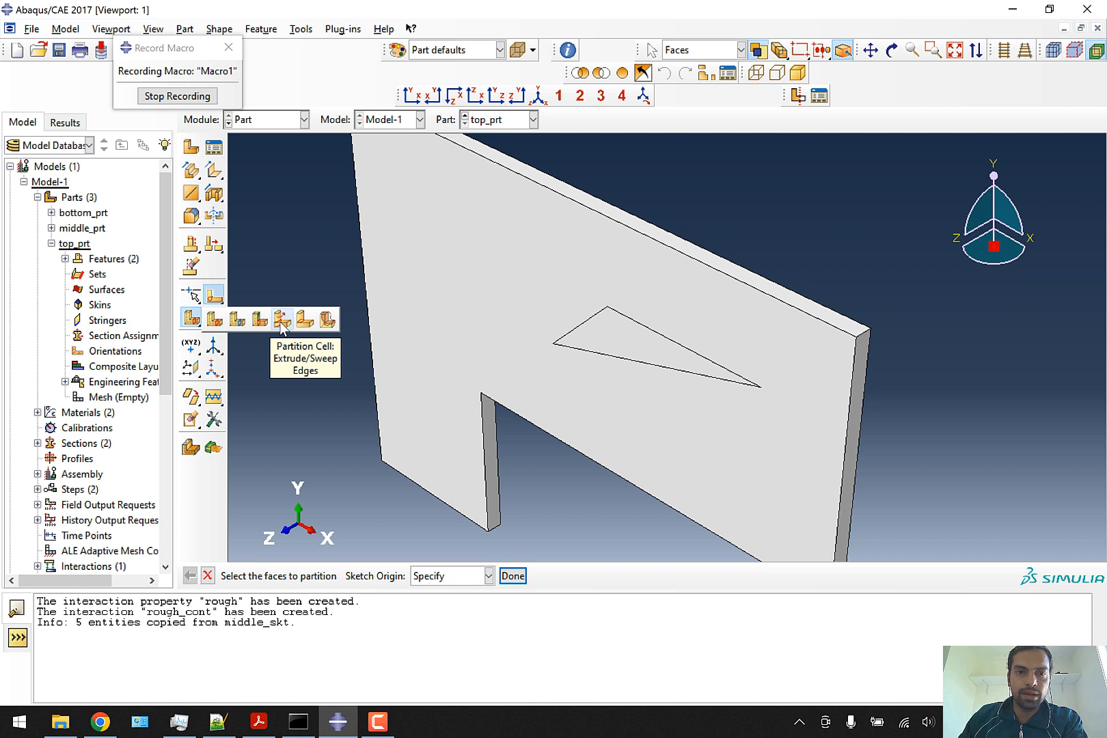
pyautogui.click(281, 320)
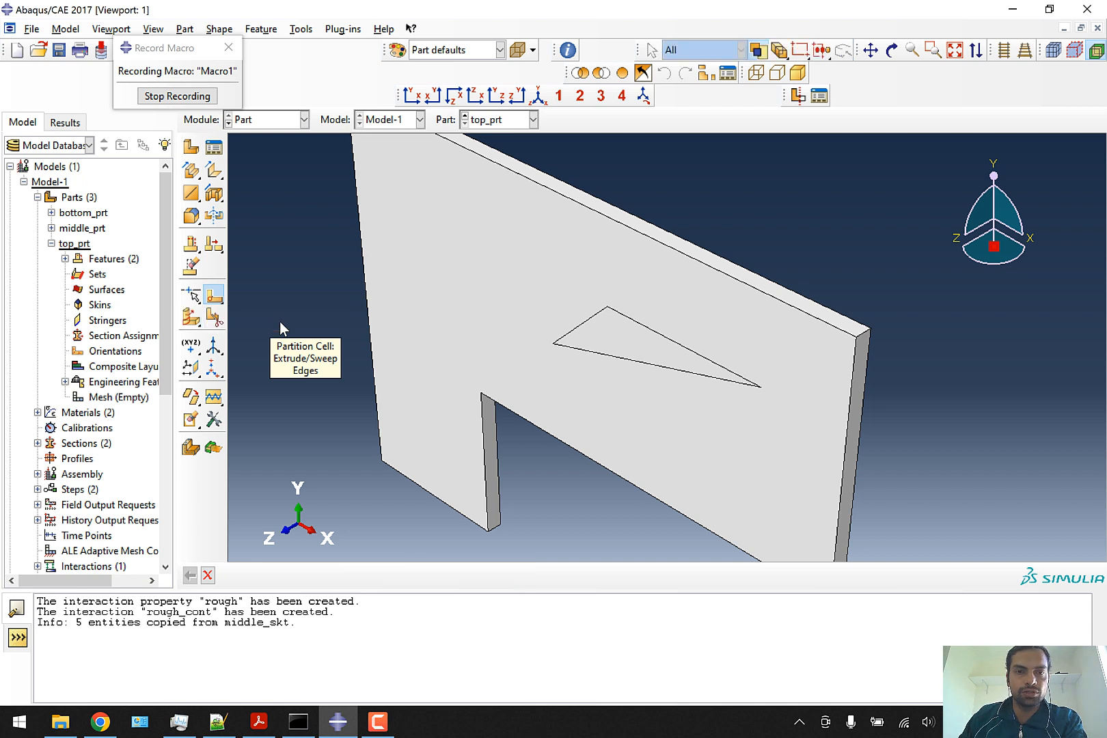
pyautogui.click(589, 319)
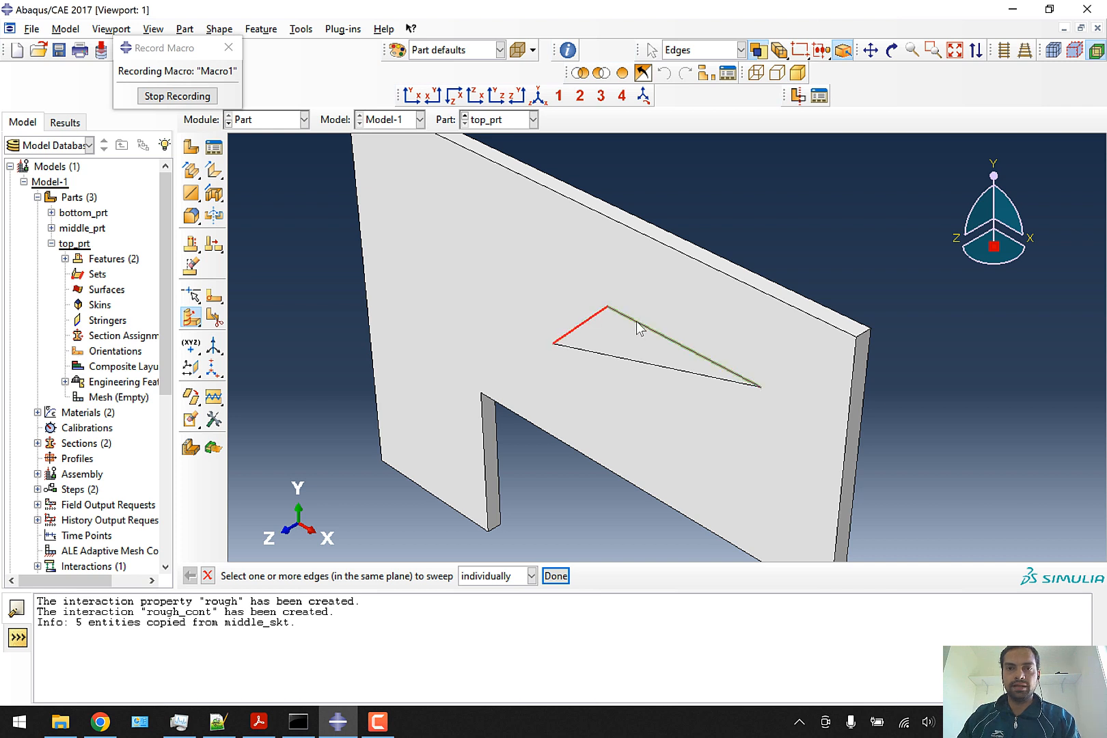
pyautogui.click(637, 322)
pyautogui.click(633, 359)
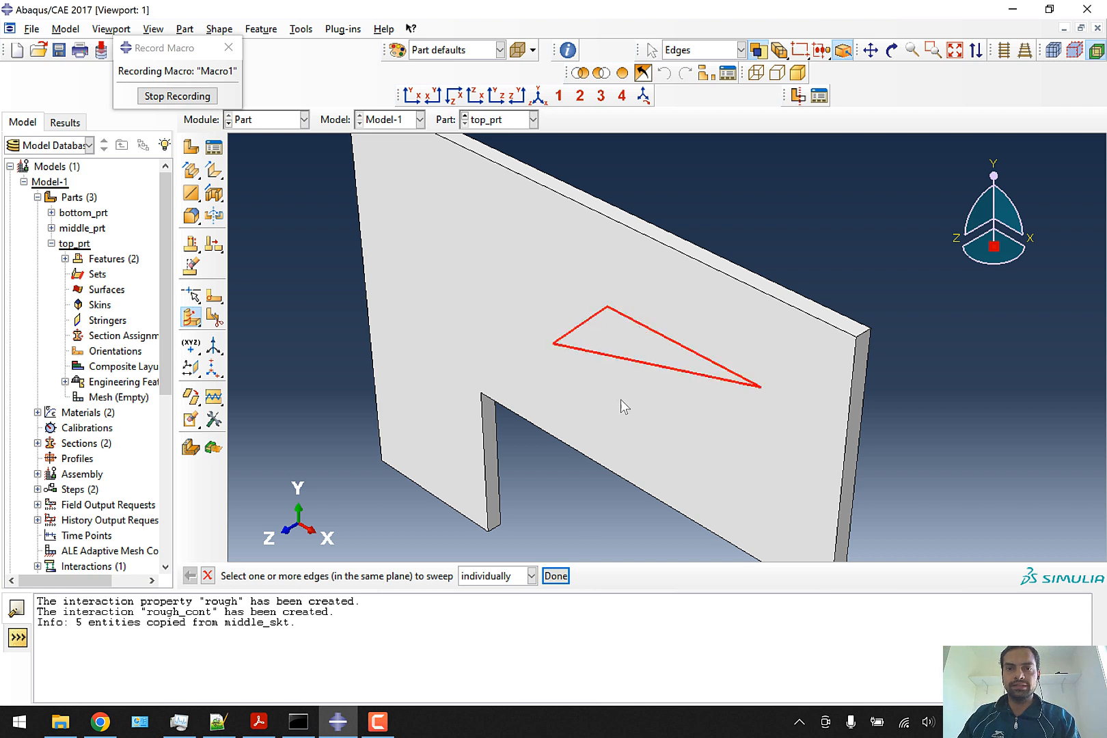
pyautogui.click(555, 577)
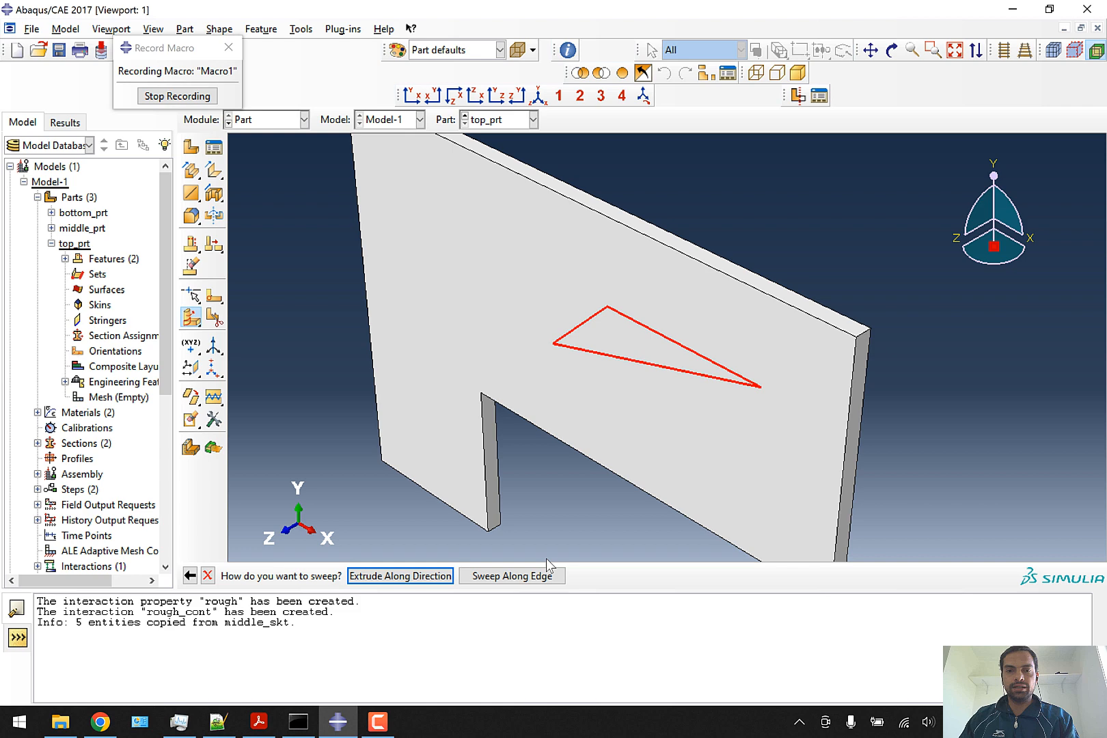
# Sweep the triangle along the short thickness edge at top_prt's upper far corner and create the cell partition.
pyautogui.click(475, 579)
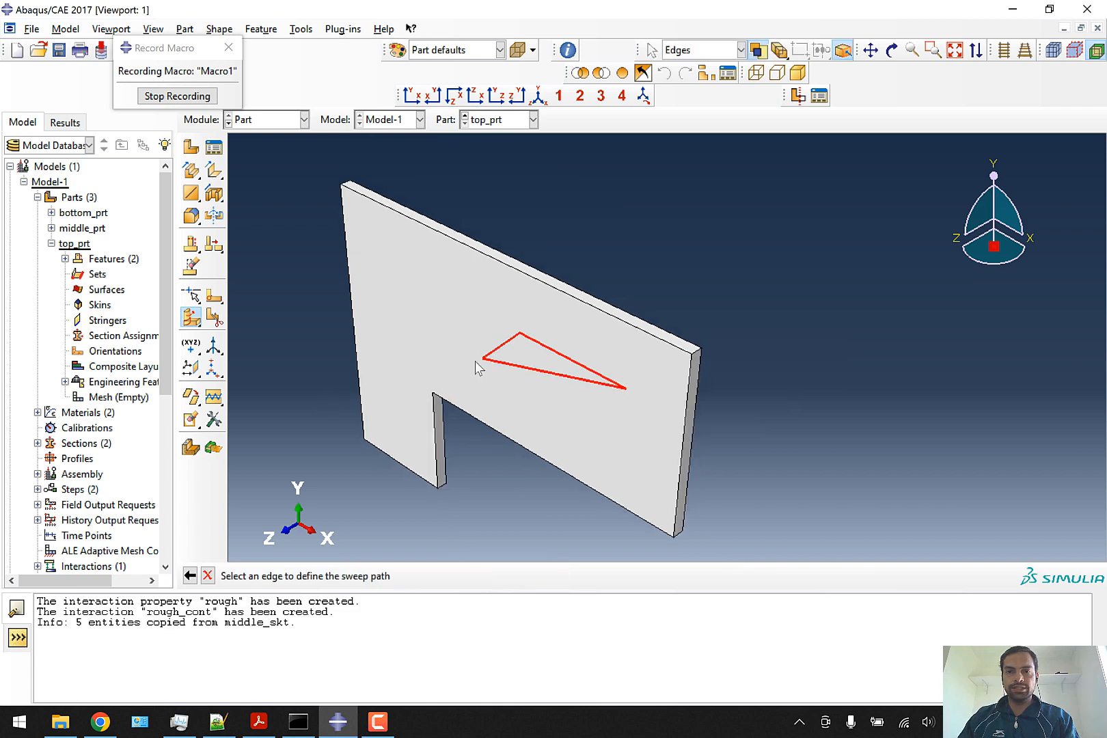
pyautogui.scroll(5, 714, 348)
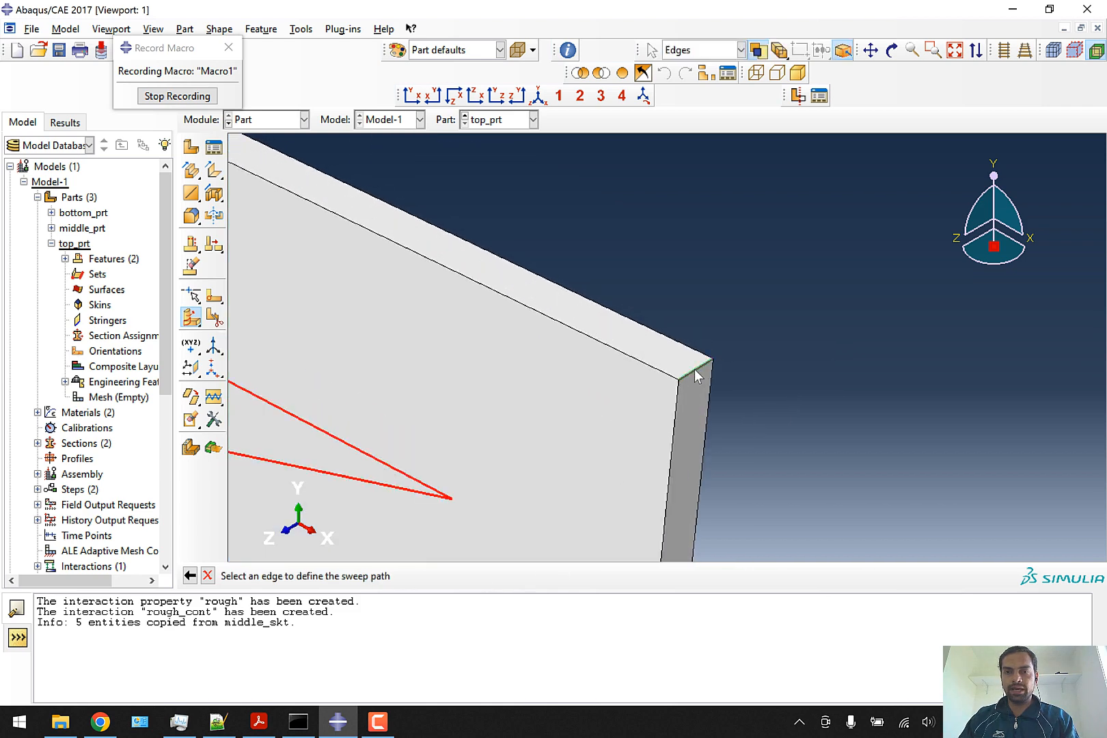
pyautogui.click(696, 374)
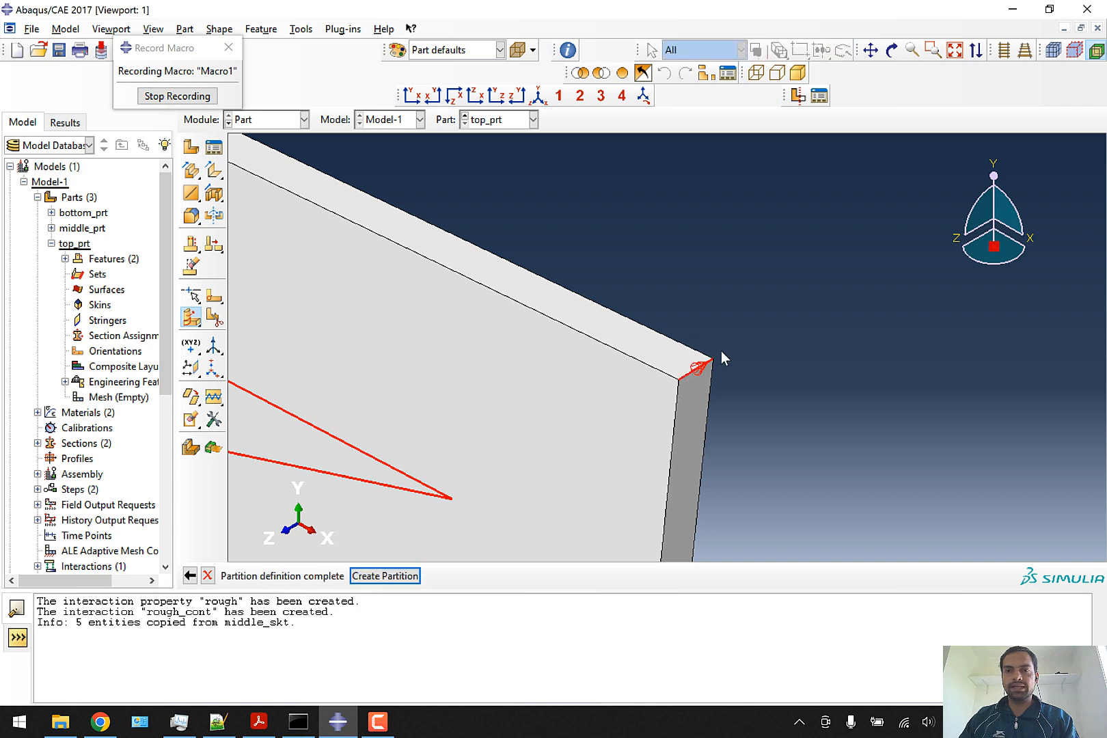
pyautogui.scroll(-3, 751, 324)
pyautogui.scroll(-3, 760, 323)
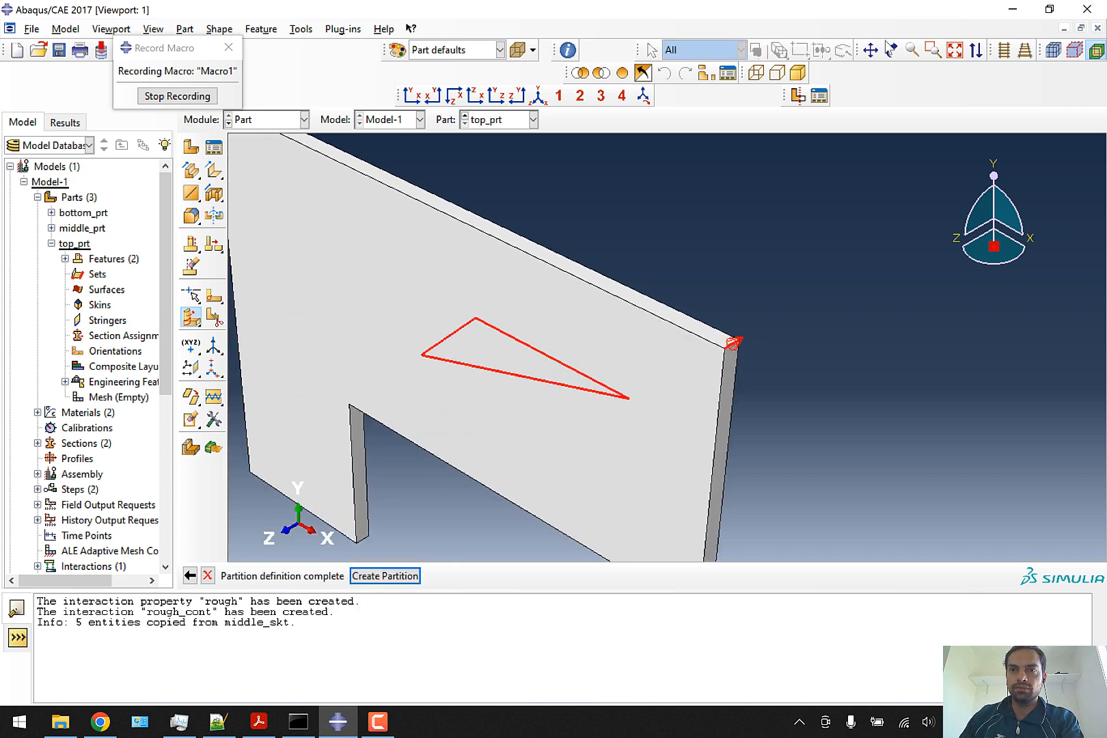
pyautogui.click(892, 50)
pyautogui.moveTo(737, 311); pyautogui.dragTo(708, 323)
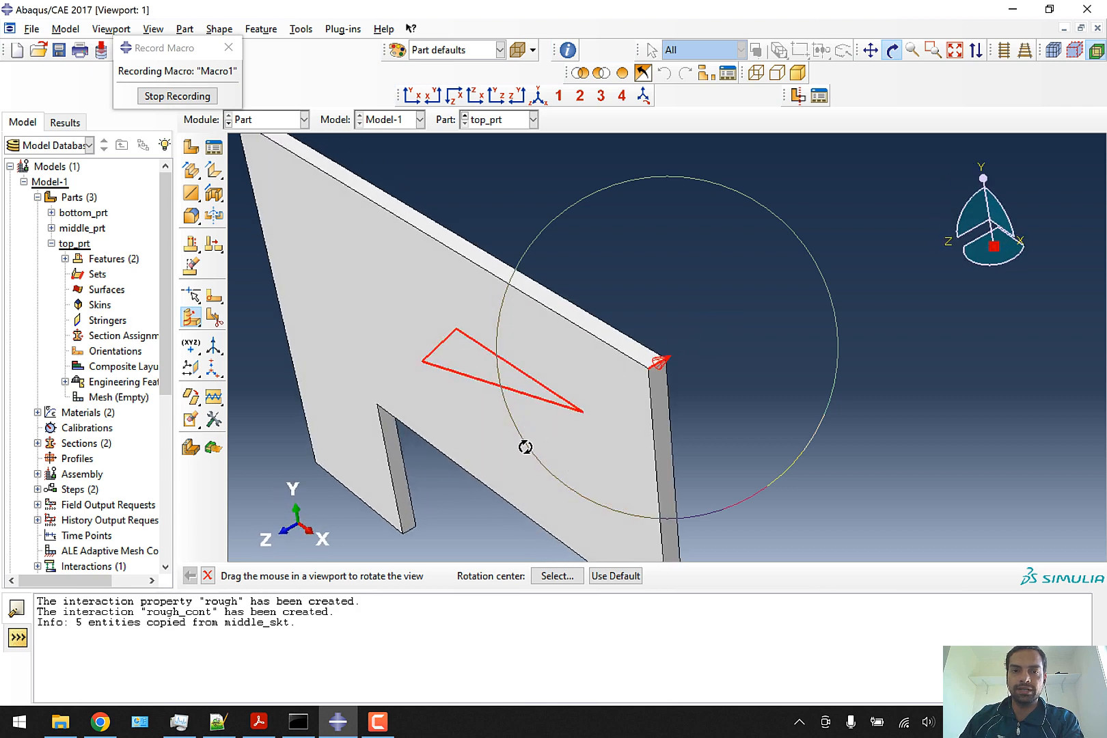
pyautogui.click(208, 575)
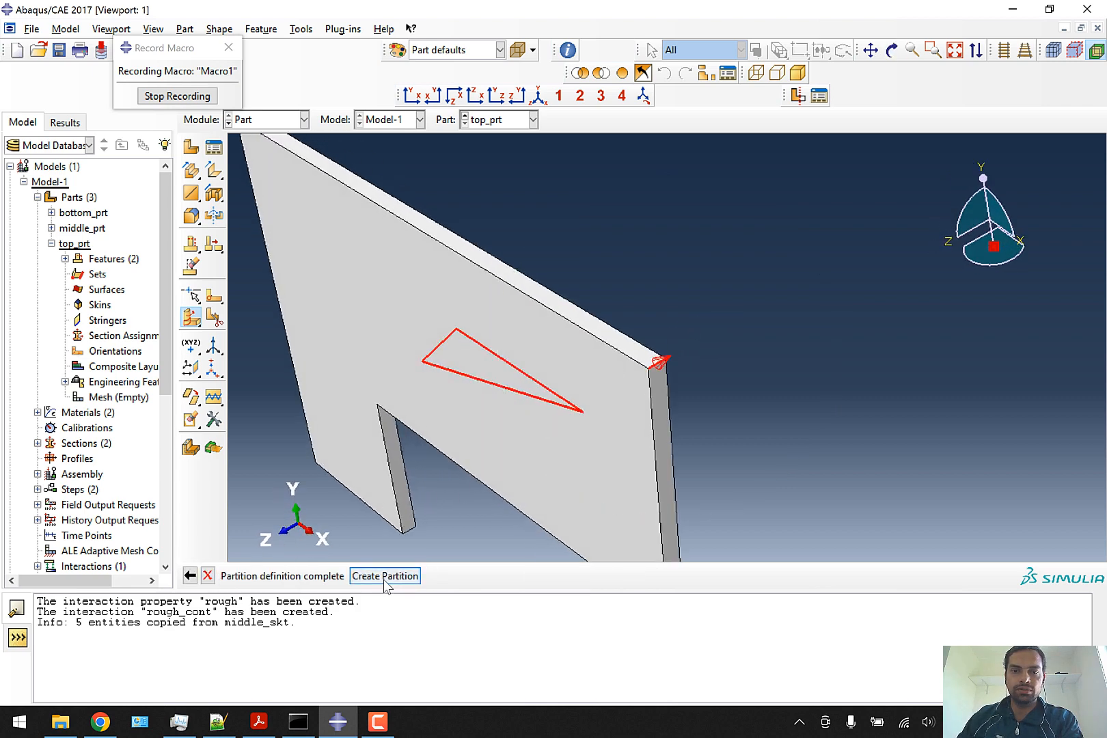
pyautogui.click(385, 576)
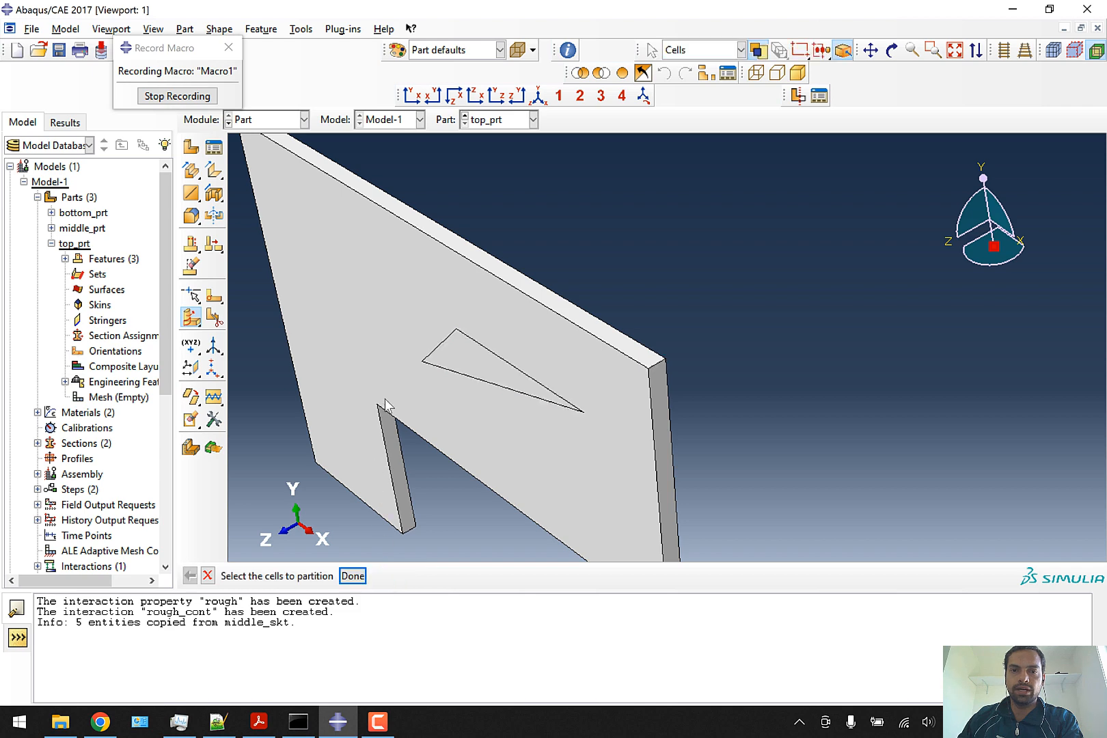
# Leave the cell partition command and stop recording Macro1.
pyautogui.click(891, 50)
pyautogui.moveTo(714, 301); pyautogui.dragTo(699, 321)
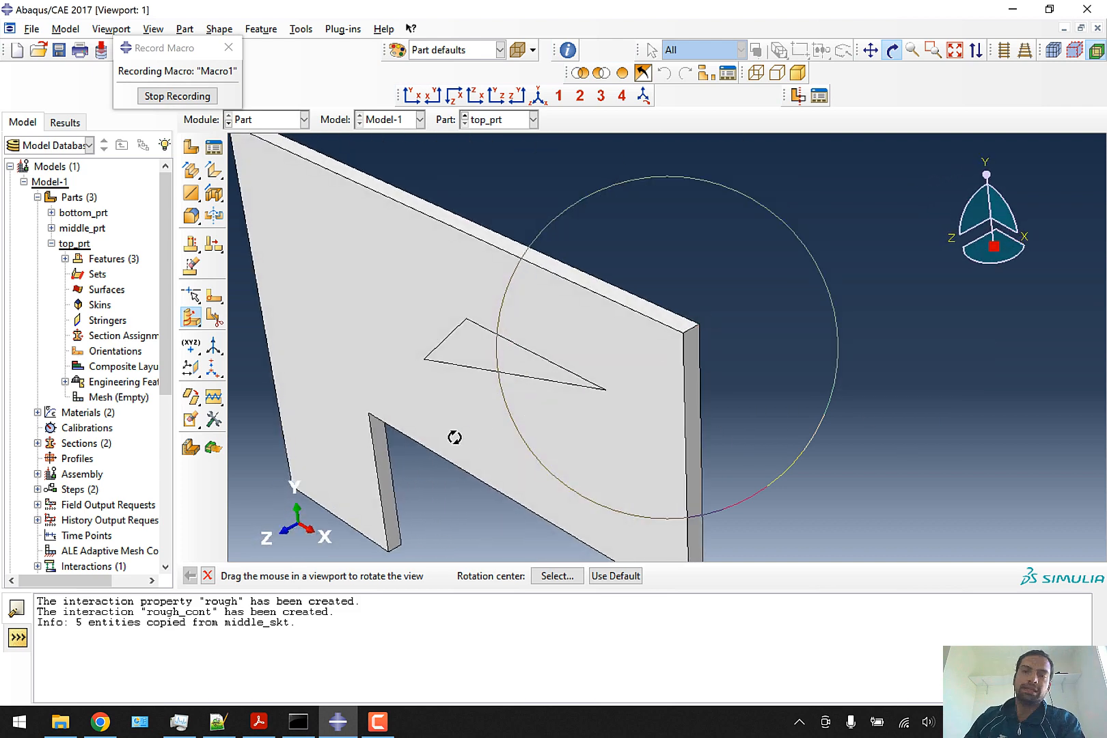
pyautogui.click(208, 576)
pyautogui.click(208, 576)
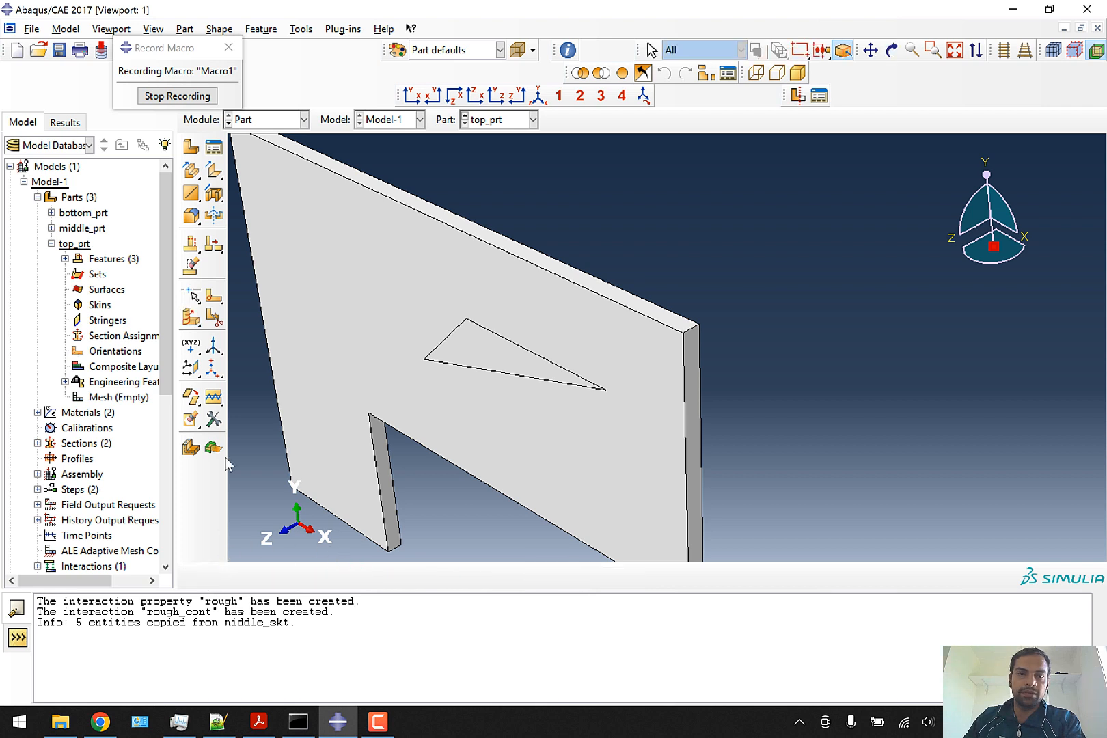
pyautogui.click(200, 97)
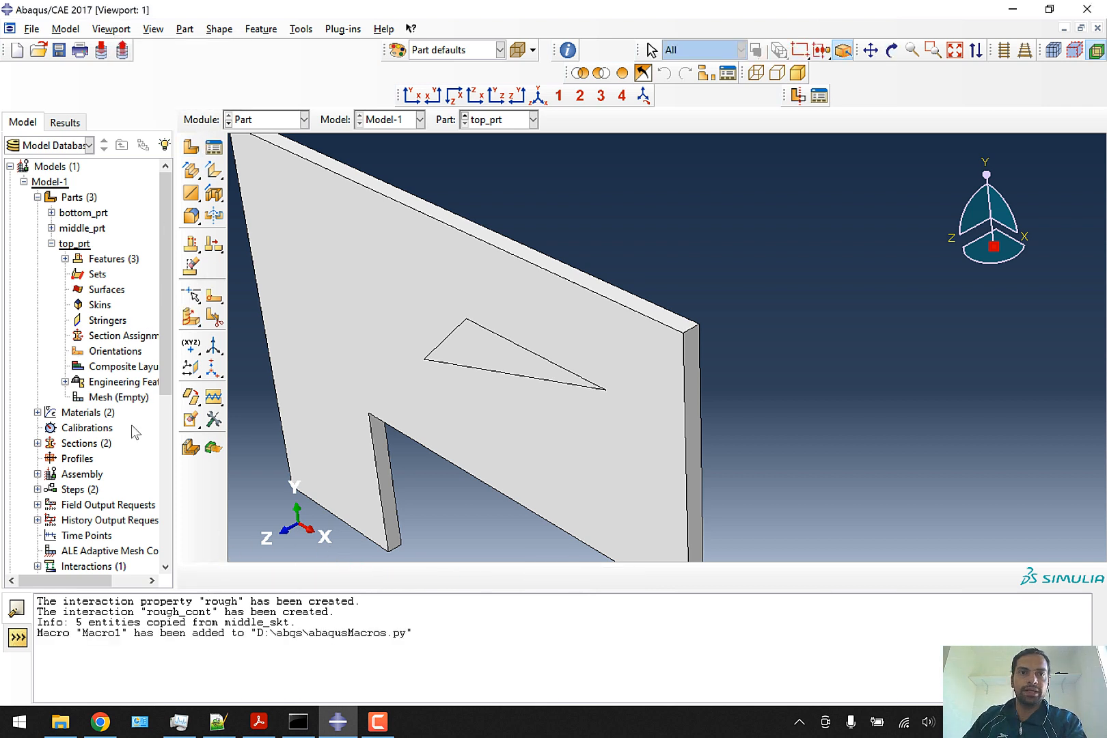
# Open the recorded macro file abaqusMacros.py from the D:\abqs folder in Notepad++.
pyautogui.click(75, 715)
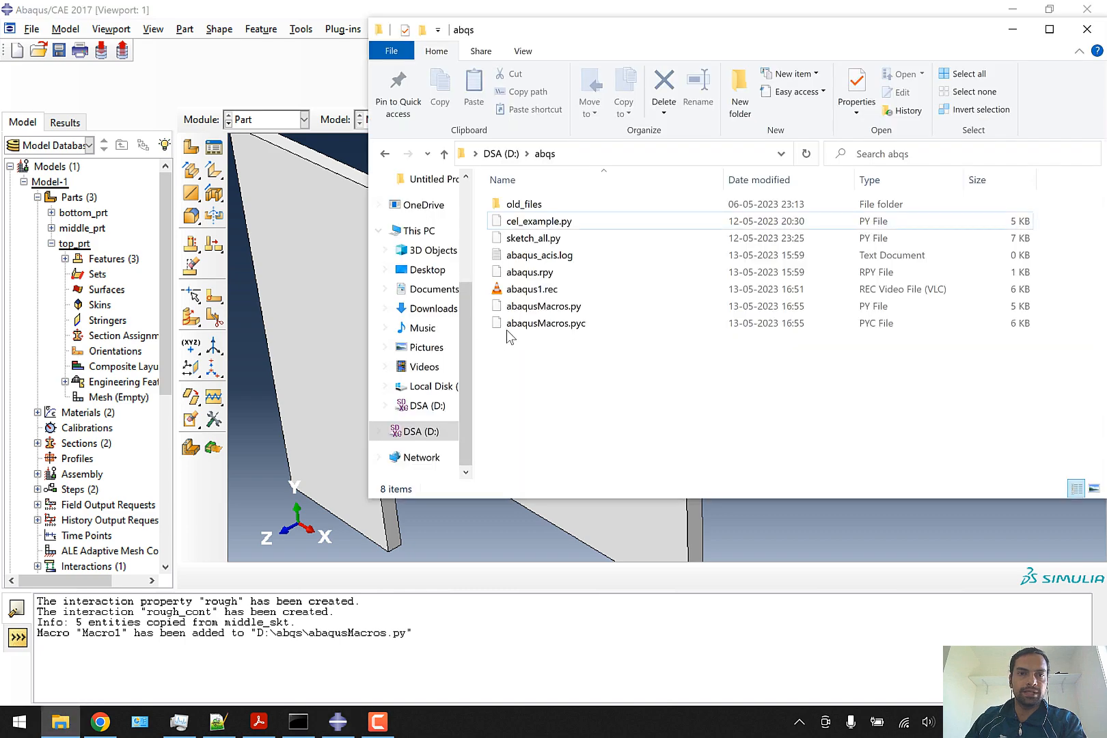
pyautogui.click(548, 313)
pyautogui.rightClick(549, 313)
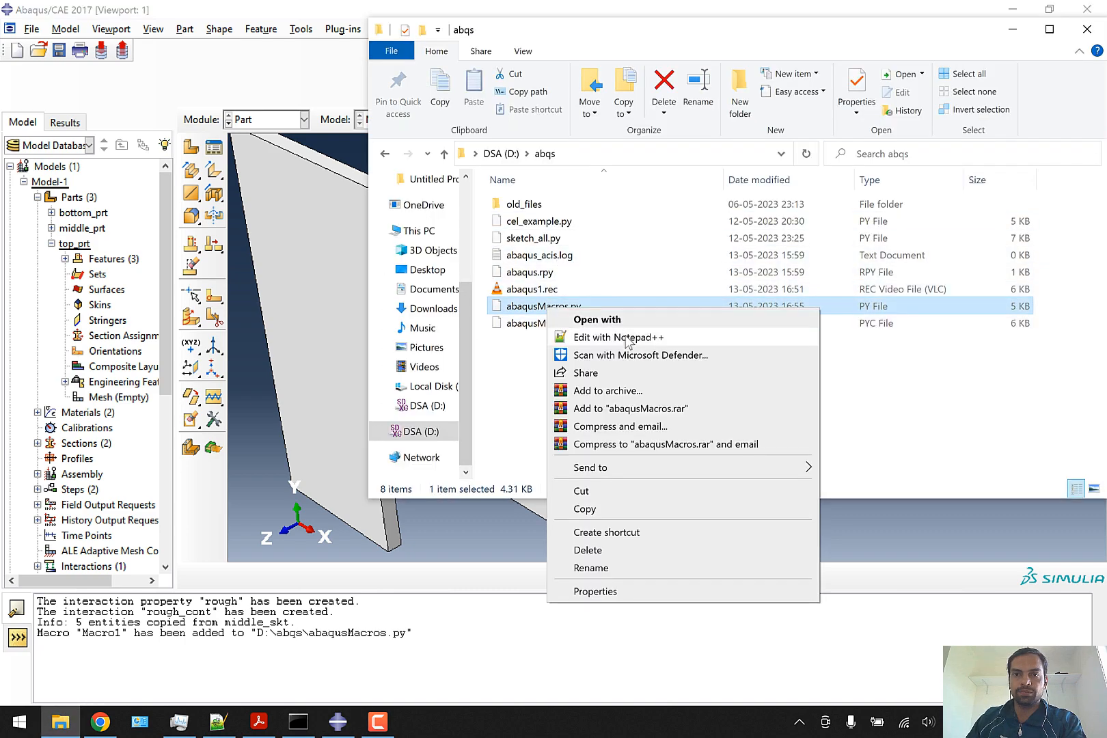
pyautogui.click(615, 335)
# Delete the HorizontalConstraint and ParallelConstraint lines between the s.Line calls that draw the final triangle.
pyautogui.scroll(-7, 324, 150)
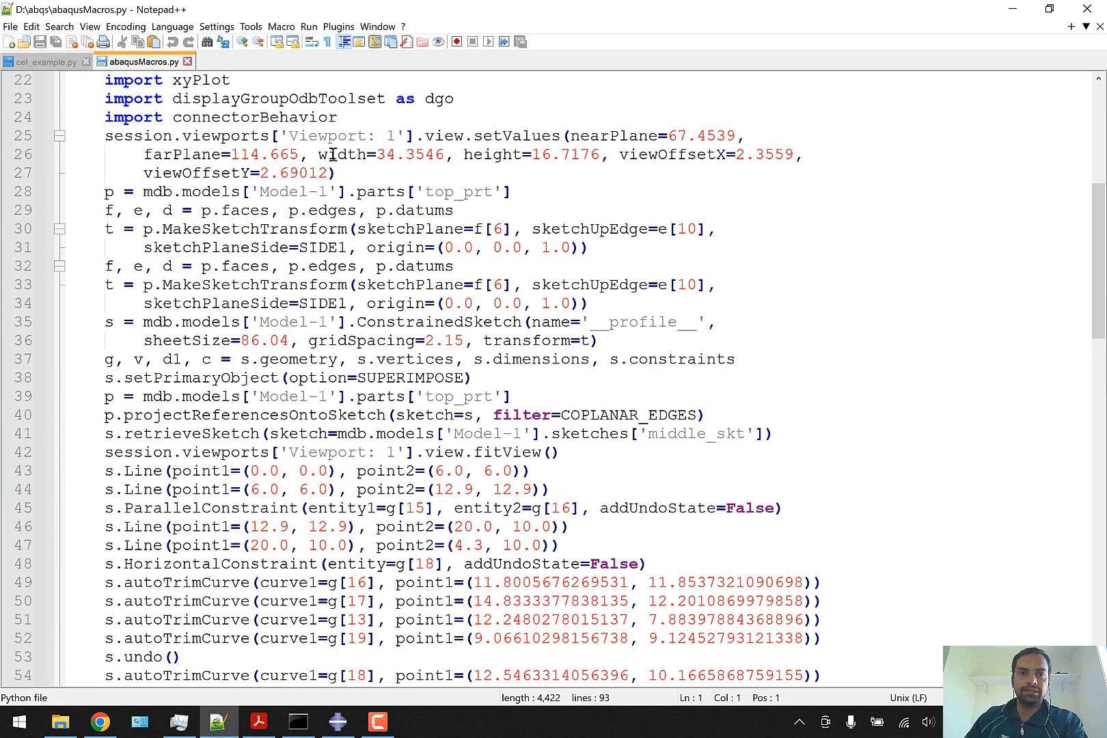
pyautogui.scroll(-1, 349, 186)
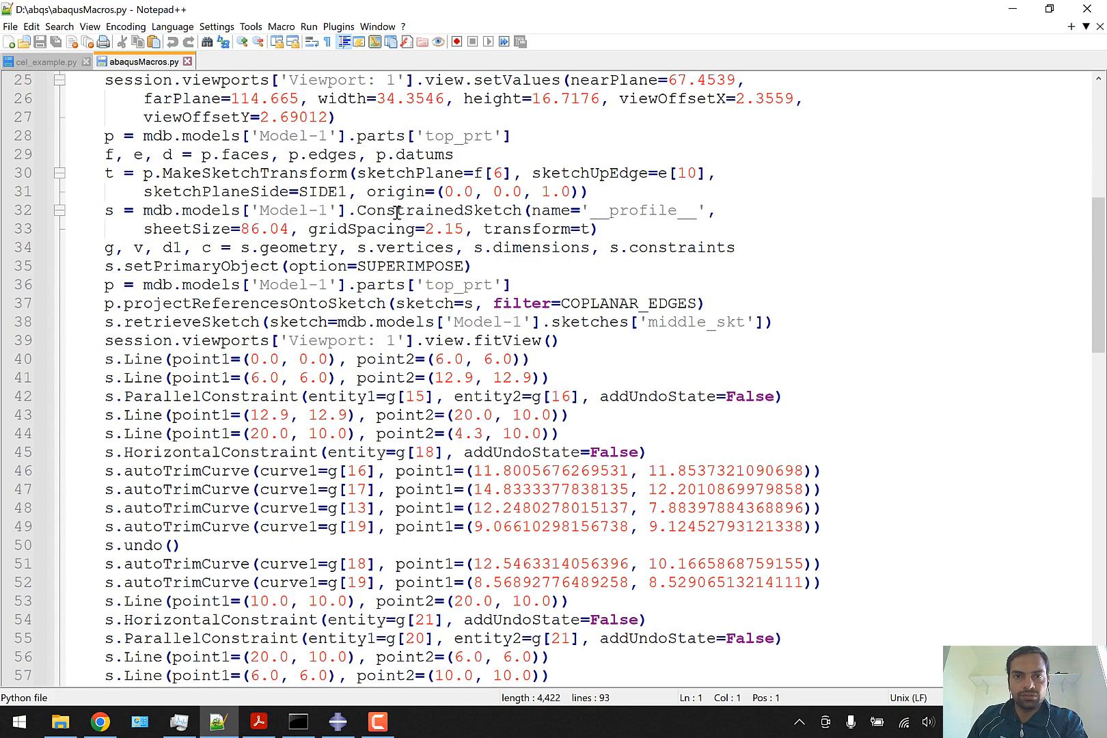
pyautogui.scroll(-8, 405, 210)
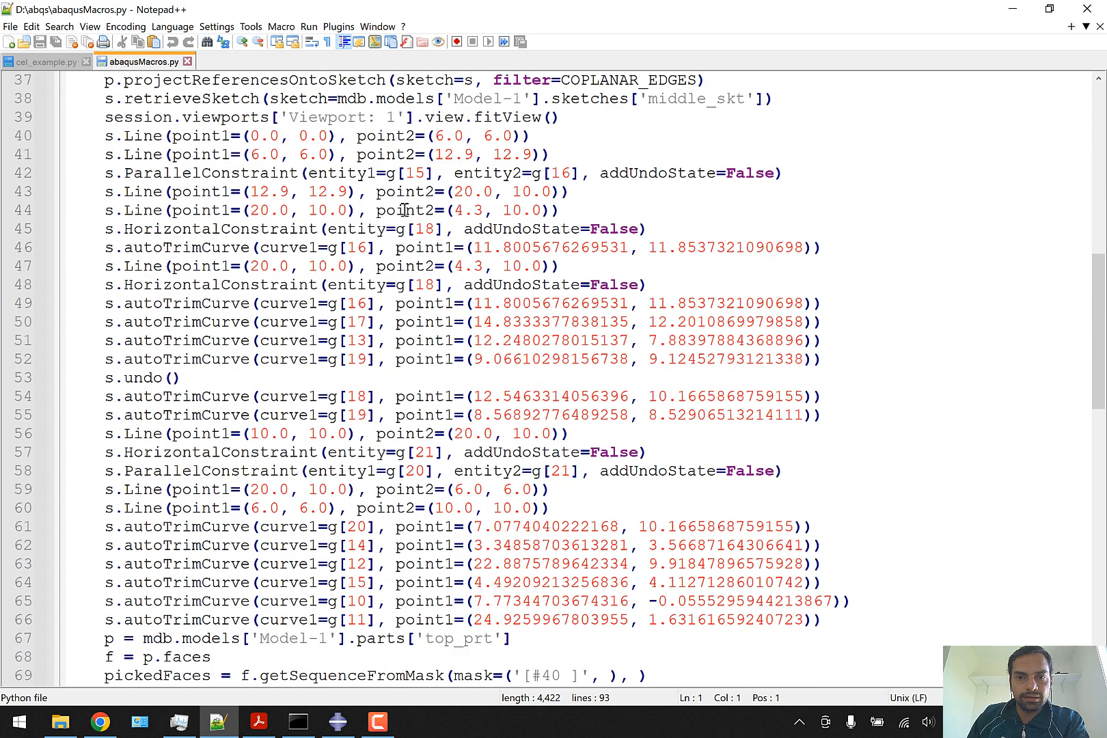
pyautogui.scroll(1, 404, 209)
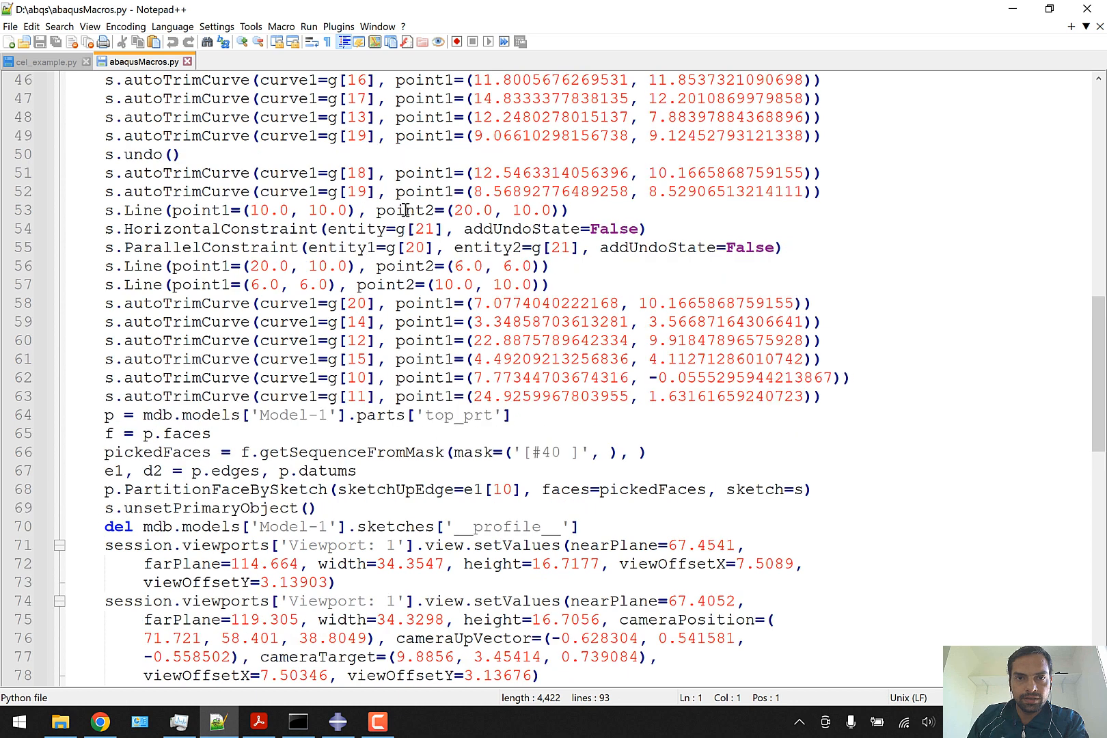
pyautogui.moveTo(555, 285); pyautogui.dragTo(104, 218)
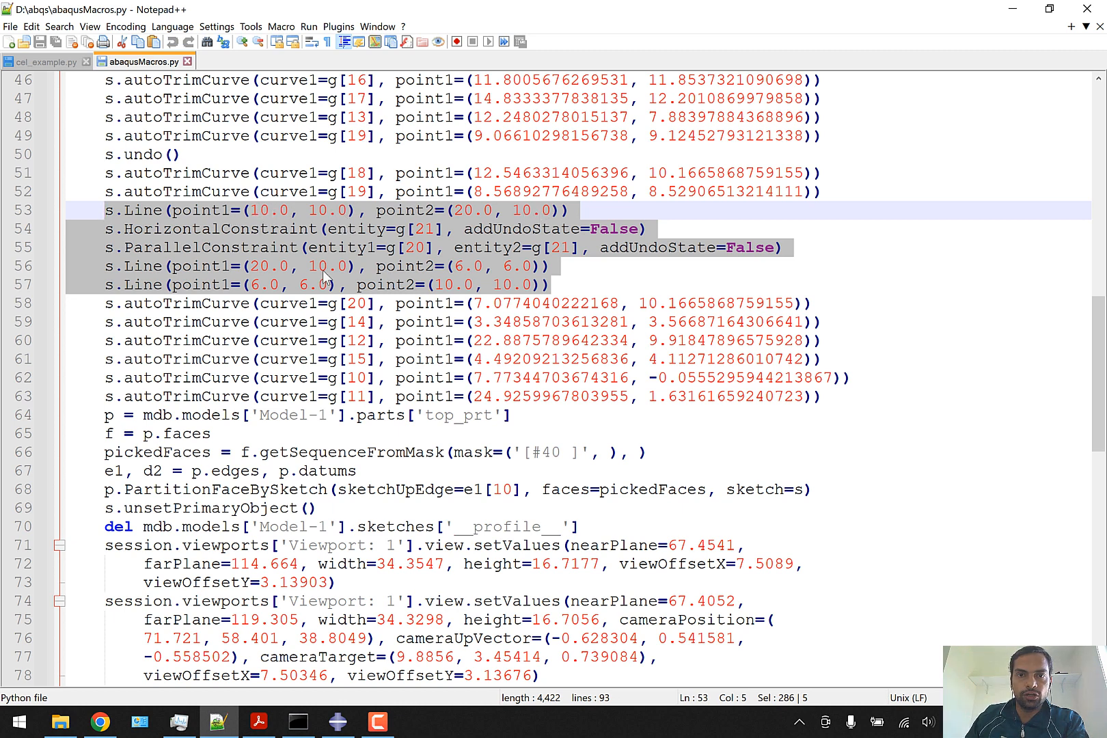
pyautogui.moveTo(792, 248); pyautogui.dragTo(687, 211)
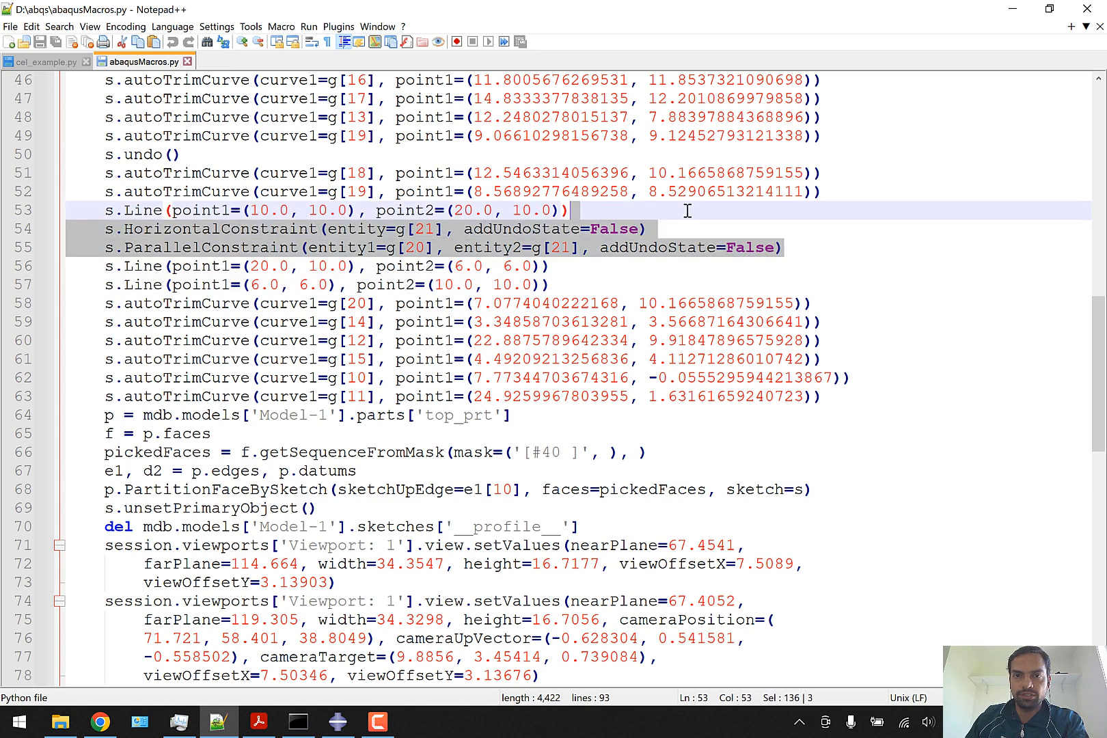
pyautogui.press('Delete')
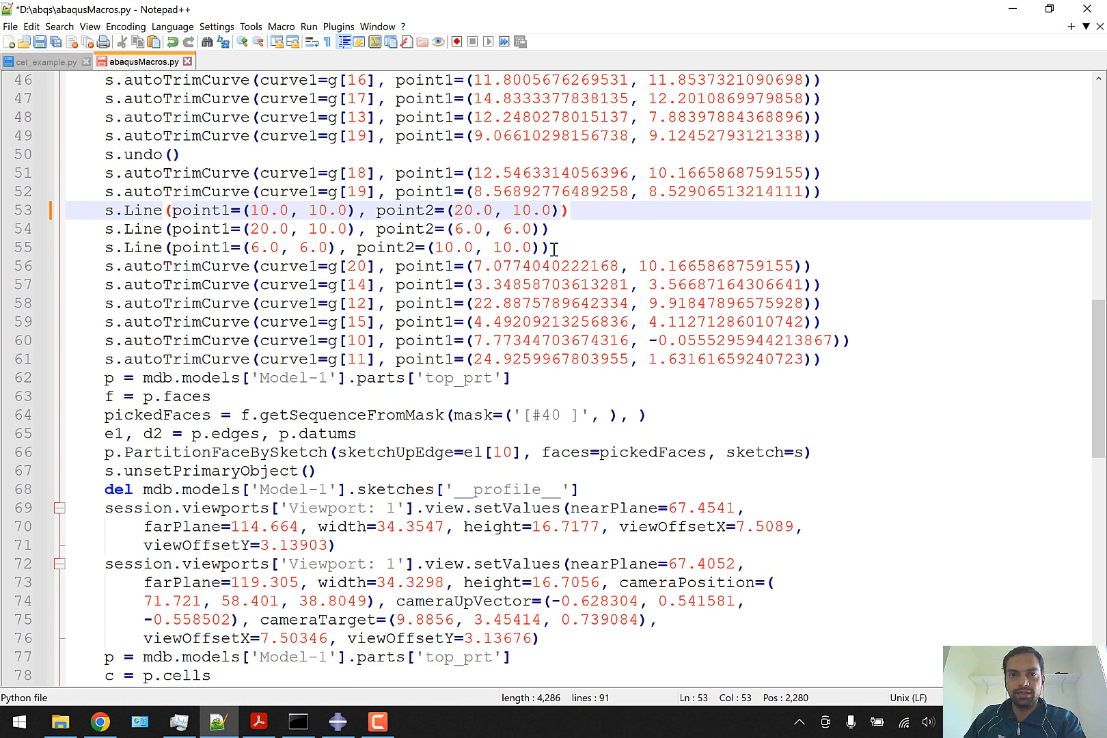
# Replace the autoTrimCurve calls below the triangle's three s.Line calls with a blank line.
pyautogui.scroll(2, 554, 244)
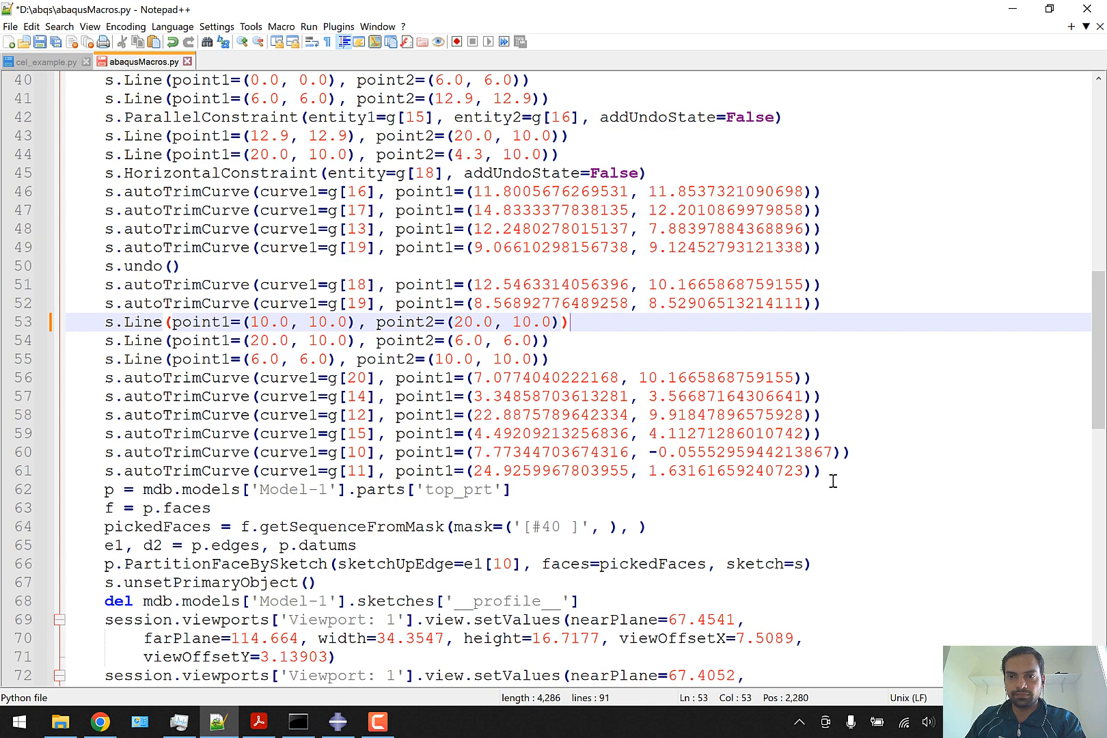
pyautogui.click(830, 473)
pyautogui.moveTo(830, 473); pyautogui.dragTo(652, 357)
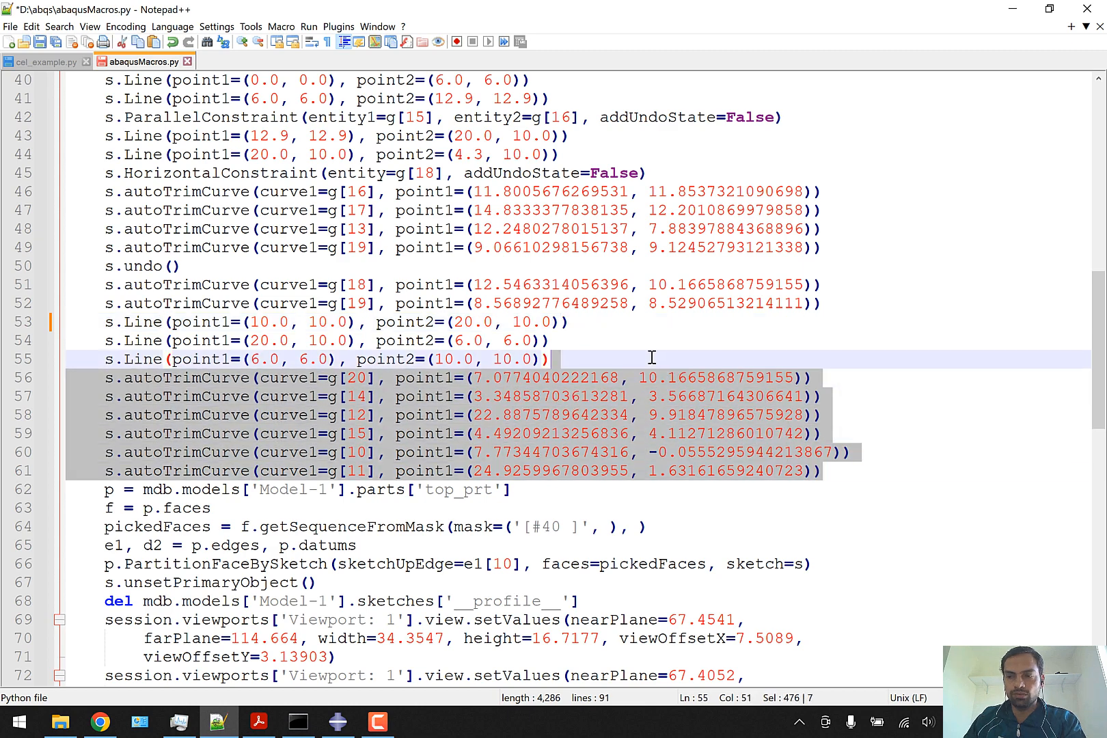
pyautogui.press('Return')
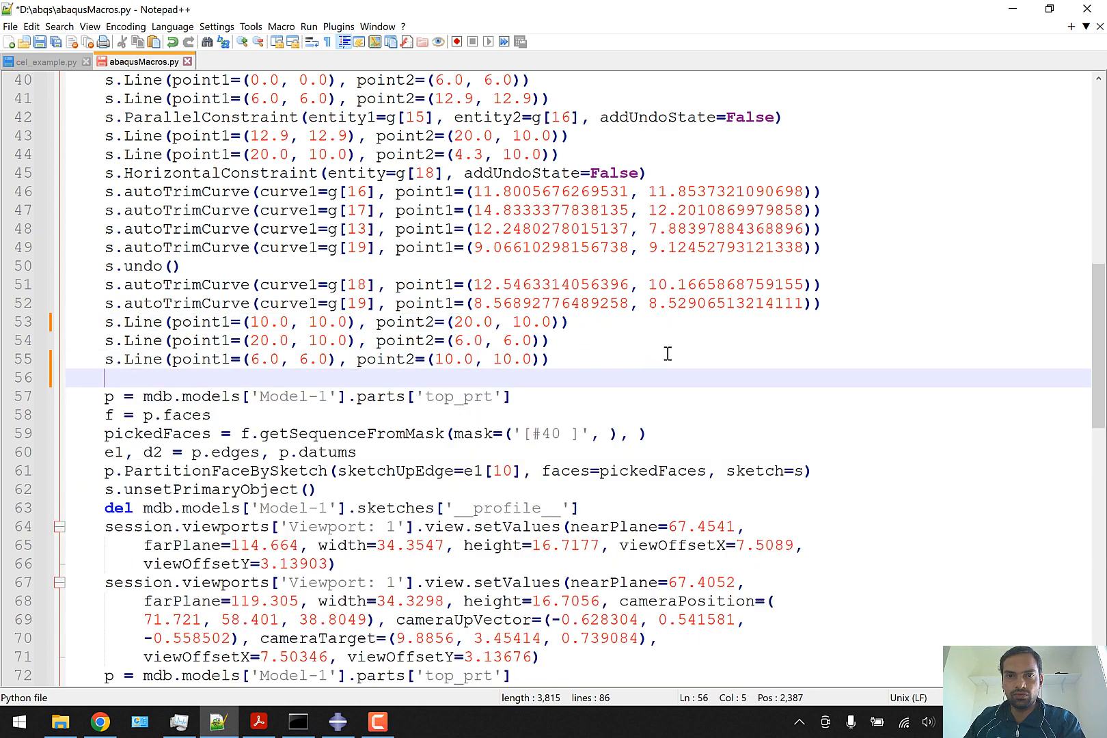
# Clear all code between projectReferencesOntoSketch and the triangle's first s.Line call, including the middle_skt retrieval, fitView, earlier lines and trims.
pyautogui.scroll(3, 690, 358)
pyautogui.moveTo(823, 471); pyautogui.dragTo(671, 334)
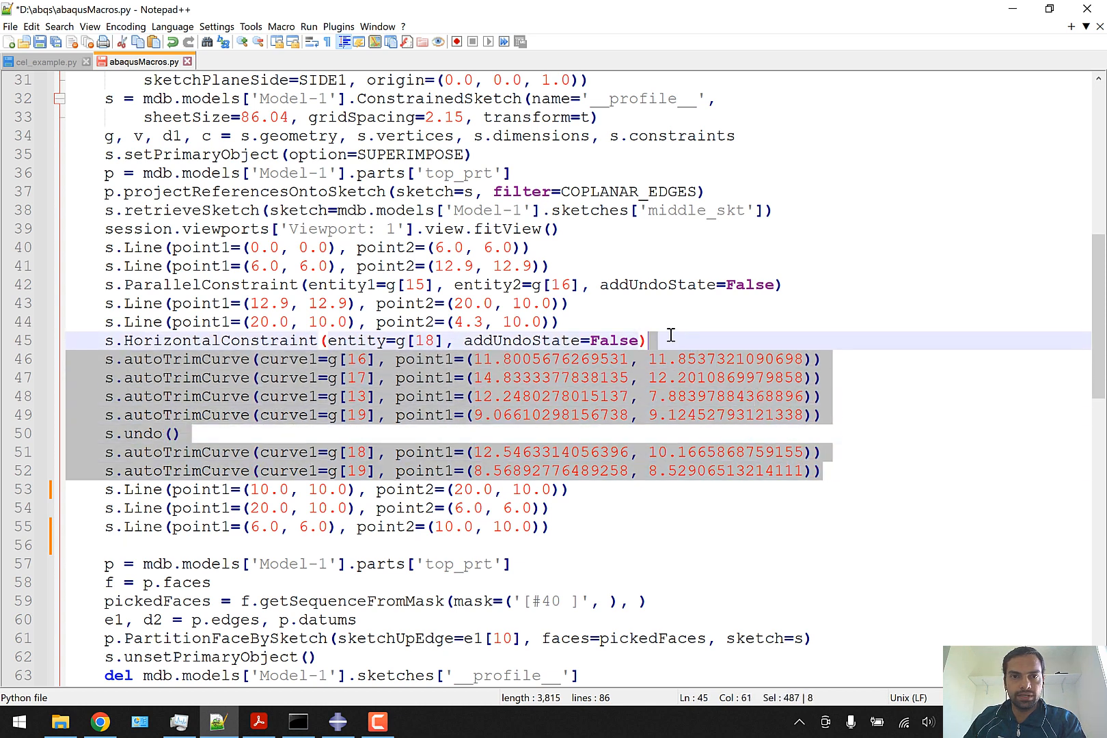
pyautogui.scroll(2, 670, 335)
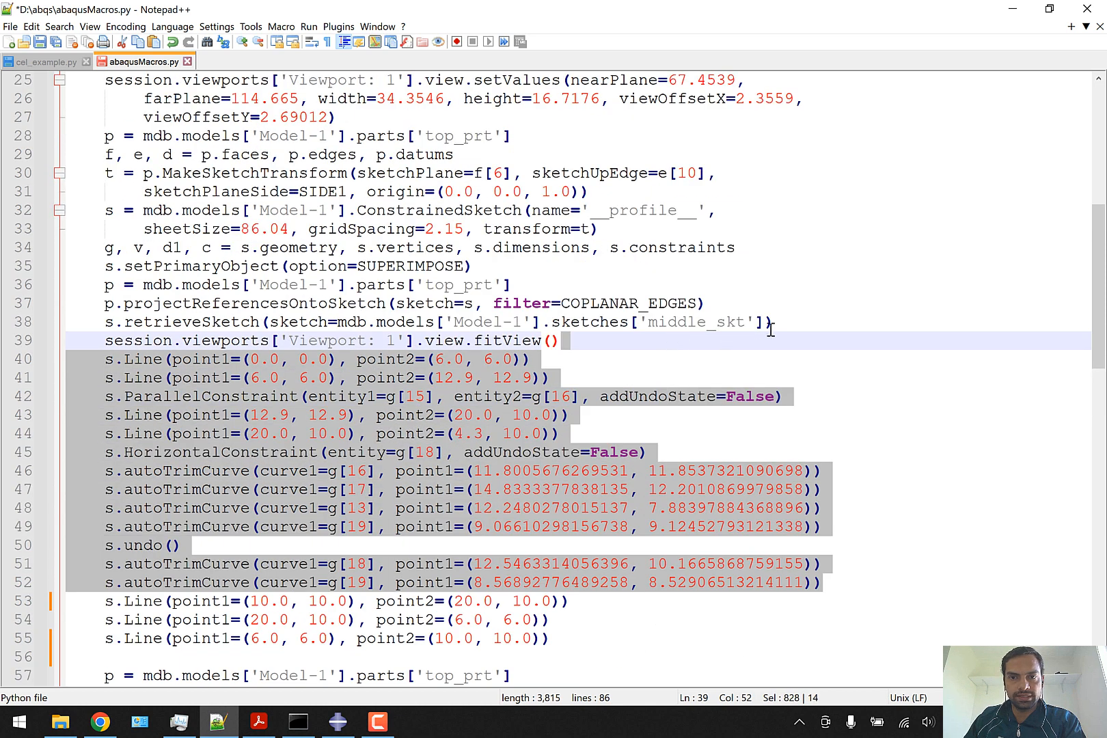
pyautogui.moveTo(771, 329)
pyautogui.mouseDown()
pyautogui.moveTo(789, 320)
pyautogui.moveTo(767, 311)
pyautogui.mouseUp()
pyautogui.press('Return')
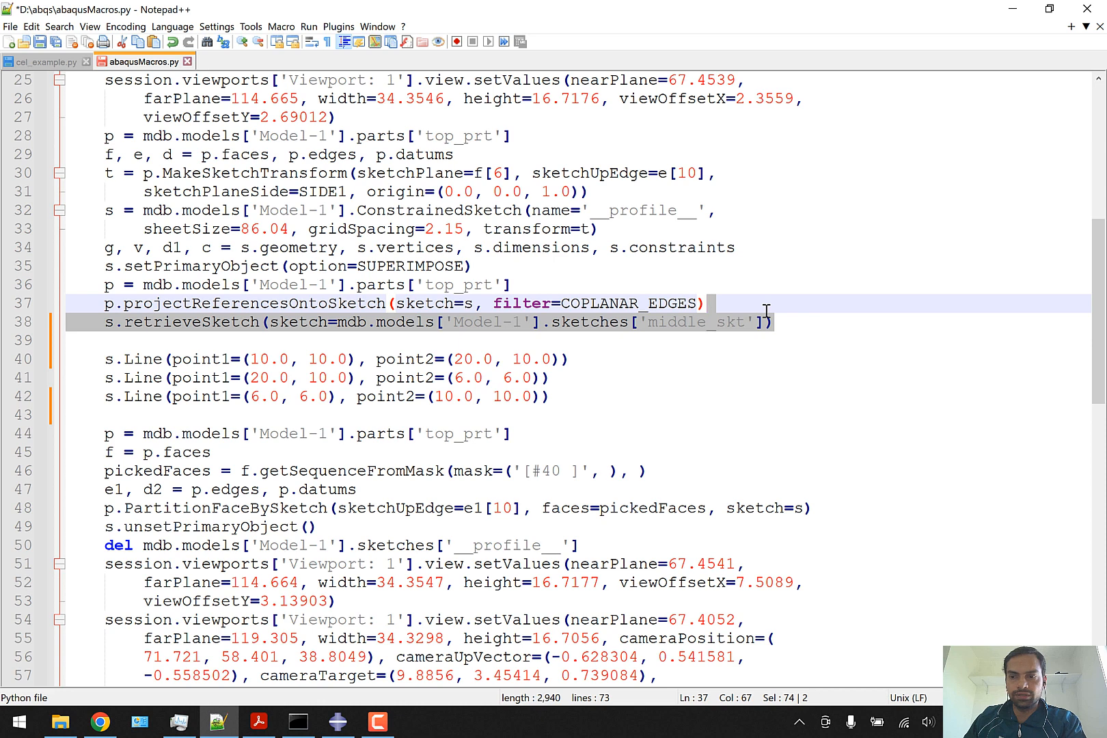
pyautogui.press('Return')
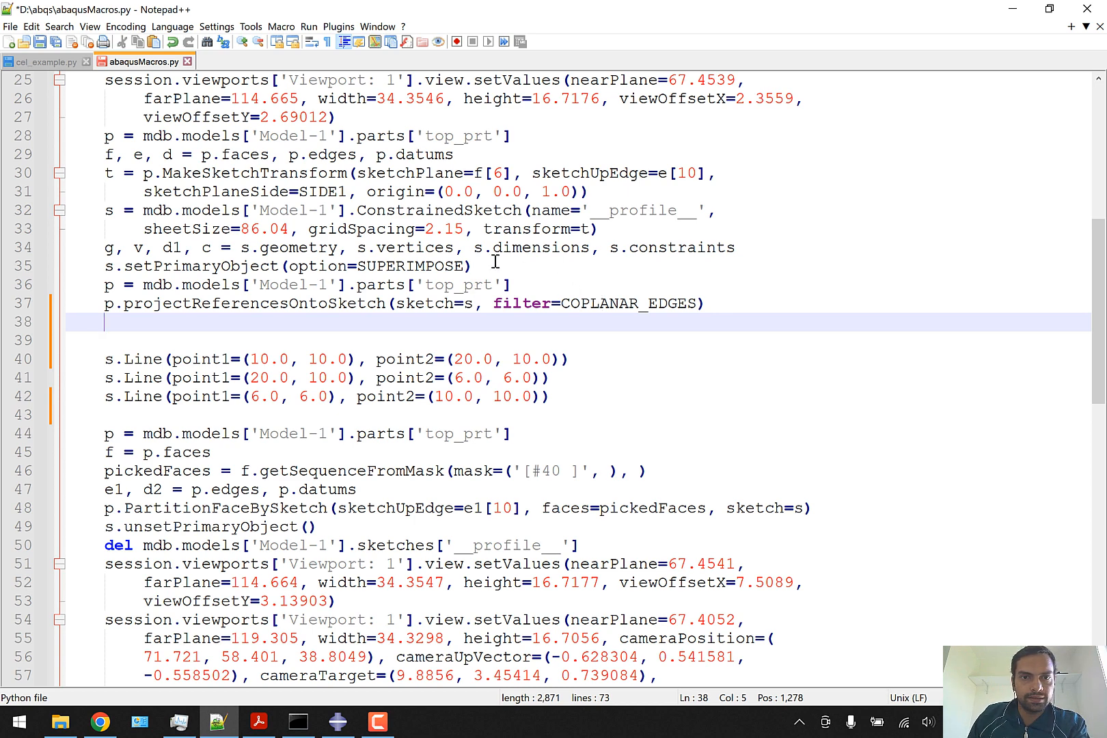
# Delete the three-line session.viewports view.setValues statement below the imports.
pyautogui.scroll(2, 457, 256)
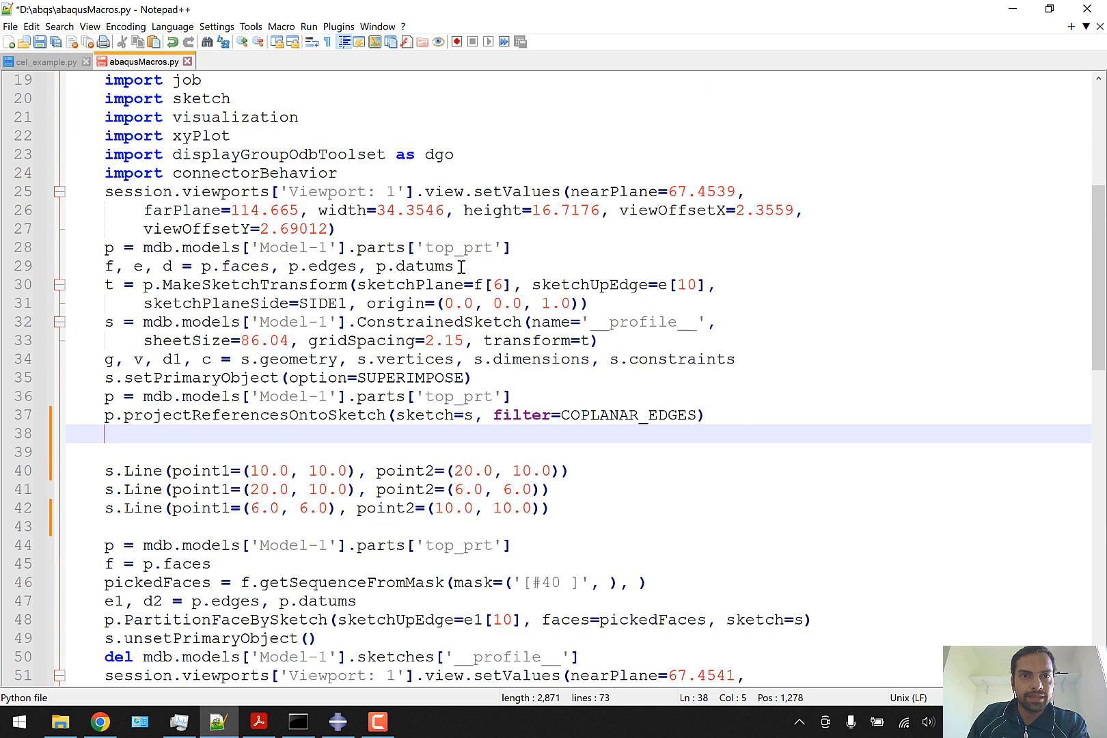
pyautogui.click(357, 230)
pyautogui.keyDown('shift'); pyautogui.click(66, 191); pyautogui.keyUp('shift')
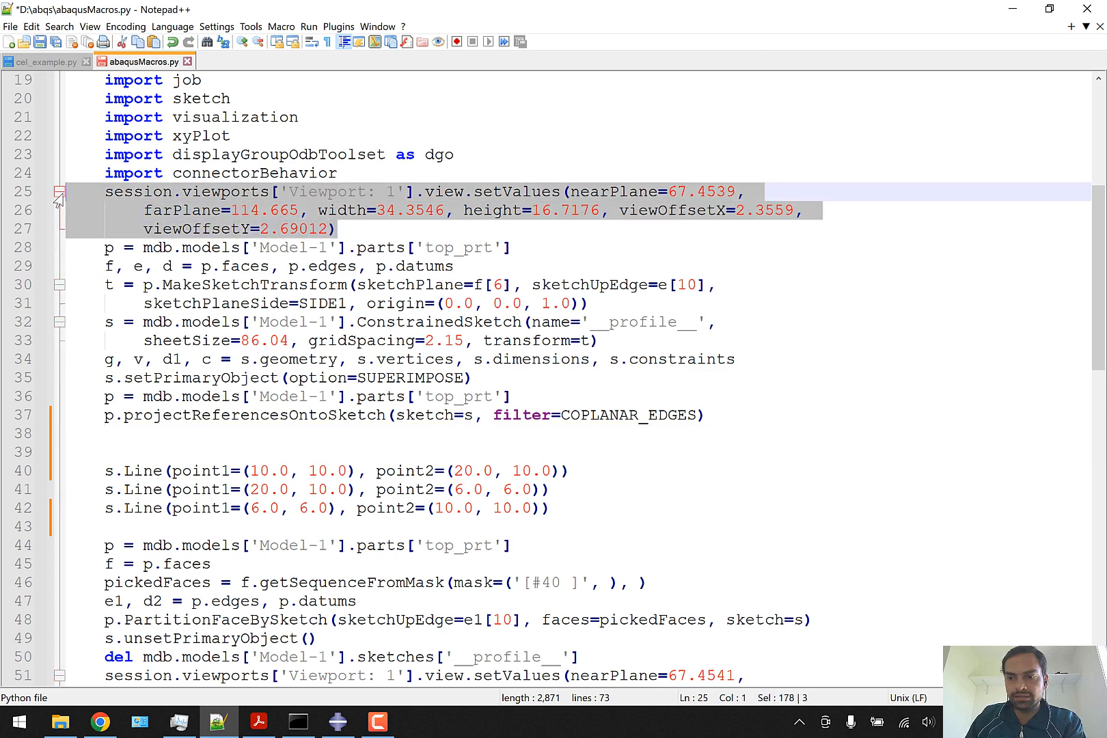
pyautogui.press('Delete')
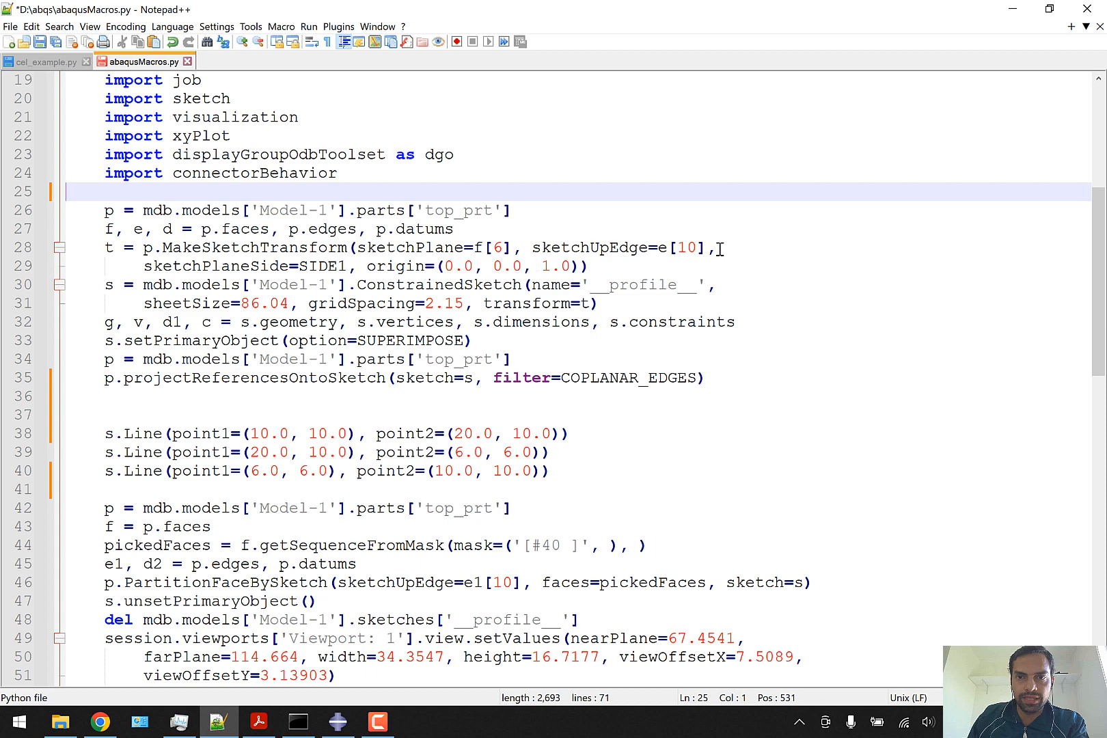
# Join the two-line p.MakeSketchTransform statement into a single line.
pyautogui.click(744, 255)
pyautogui.press('Delete')
pyautogui.press('Delete')
pyautogui.press('Delete')
pyautogui.press('Delete')
pyautogui.press('Delete')
pyautogui.press('Delete')
pyautogui.press('Delete')
pyautogui.press('Delete')
pyautogui.press('Delete')
pyautogui.press('Delete')
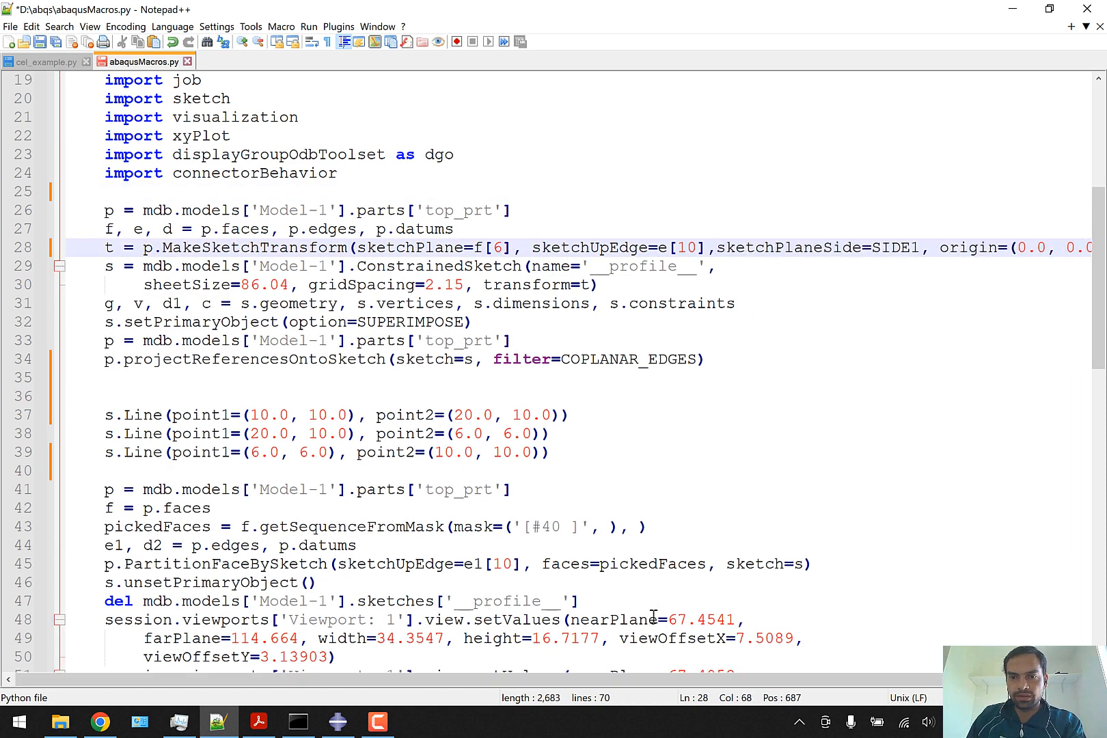
pyautogui.moveTo(645, 678)
pyautogui.mouseDown()
pyautogui.moveTo(791, 670)
pyautogui.moveTo(641, 670)
pyautogui.mouseUp()
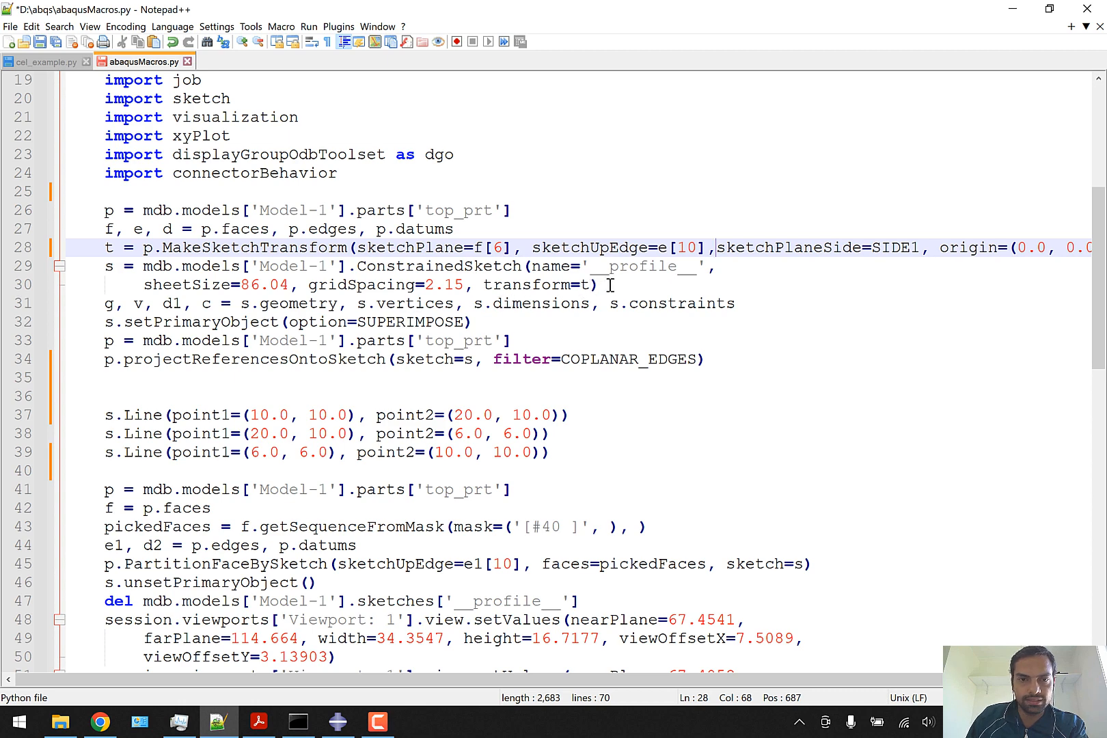
# Join the two-line ConstrainedSketch statement into a single line, without spaces before sheetSize.
pyautogui.click(726, 269)
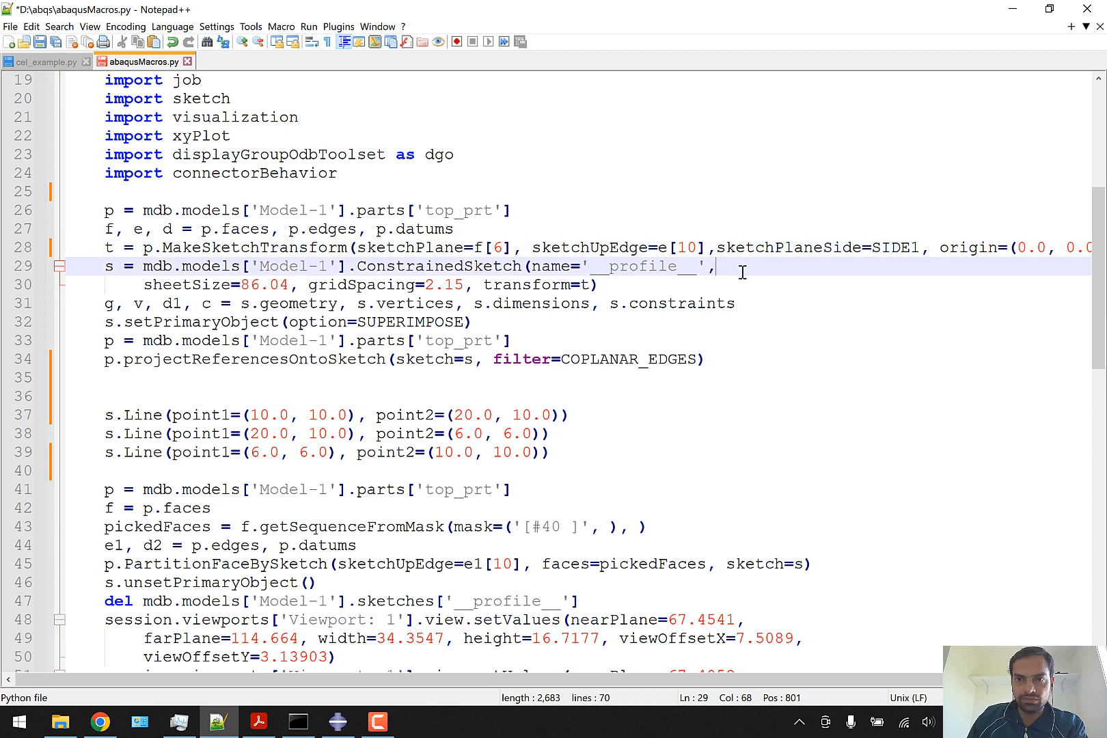
pyautogui.press('Delete')
pyautogui.press('Delete')
pyautogui.press('Delete')
pyautogui.press('Delete')
pyautogui.press('Delete')
pyautogui.press('Delete')
pyautogui.press('Delete')
pyautogui.press('Delete')
pyautogui.press('Delete')
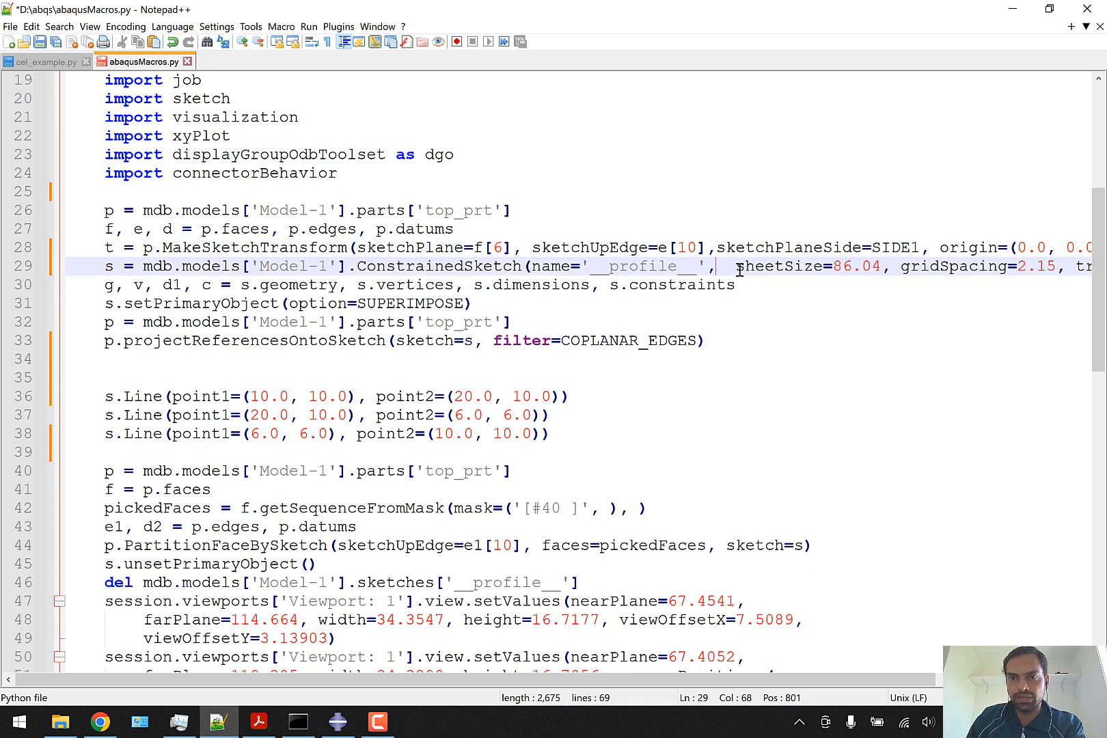
pyautogui.press('Delete')
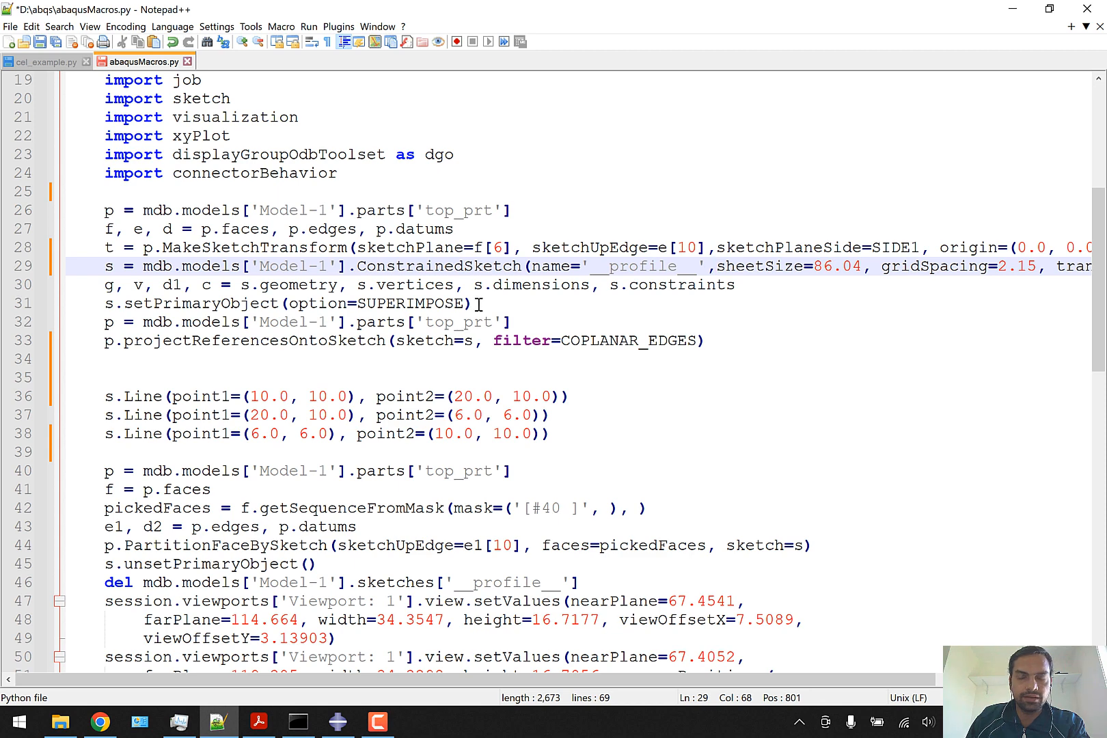
# Delete the repeated top_prt assignment below s.setPrimaryObject.
pyautogui.moveTo(479, 304); pyautogui.dragTo(387, 304)
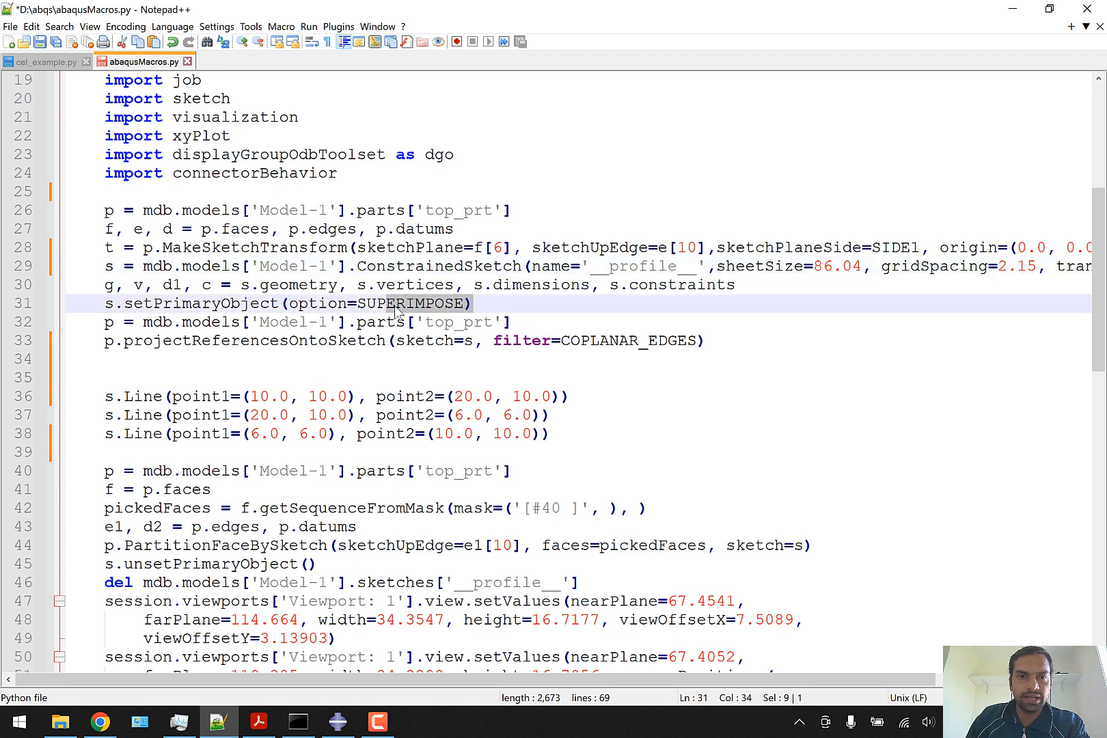
pyautogui.click(476, 306)
pyautogui.moveTo(511, 320); pyautogui.dragTo(510, 305)
pyautogui.press('BackSpace')
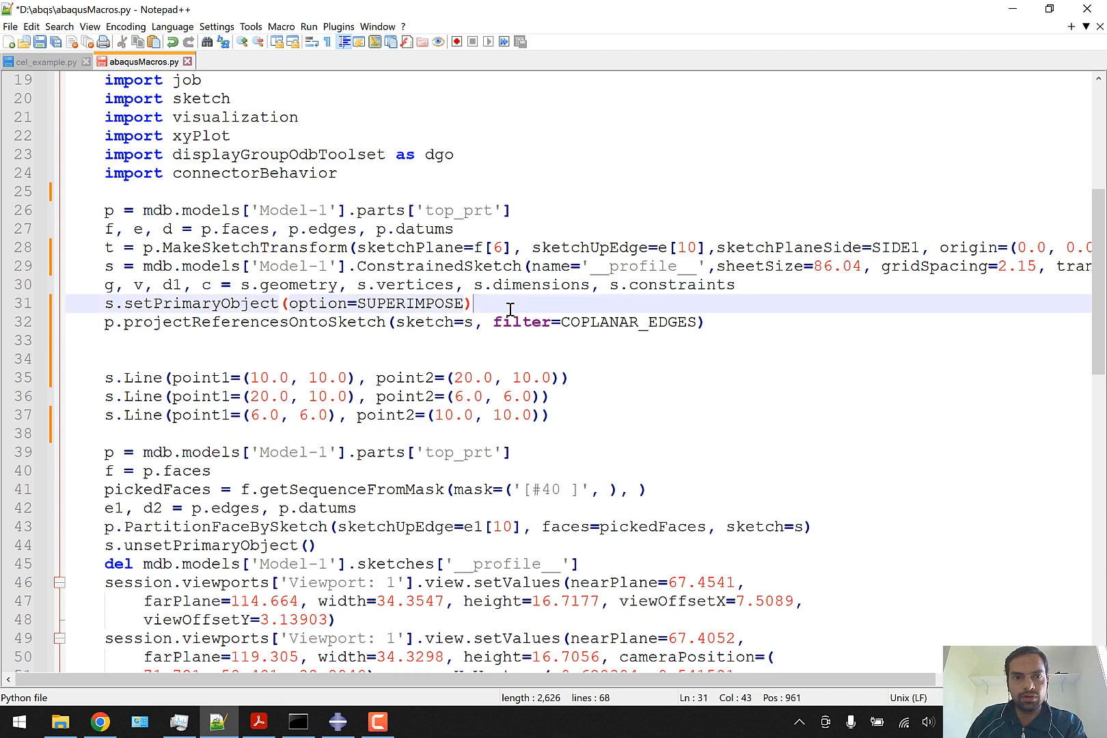
# Remove the blank lines between projectReferencesOntoSketch and the first s.Line call.
pyautogui.click(710, 323)
pyautogui.press('Delete')
pyautogui.press('Delete')
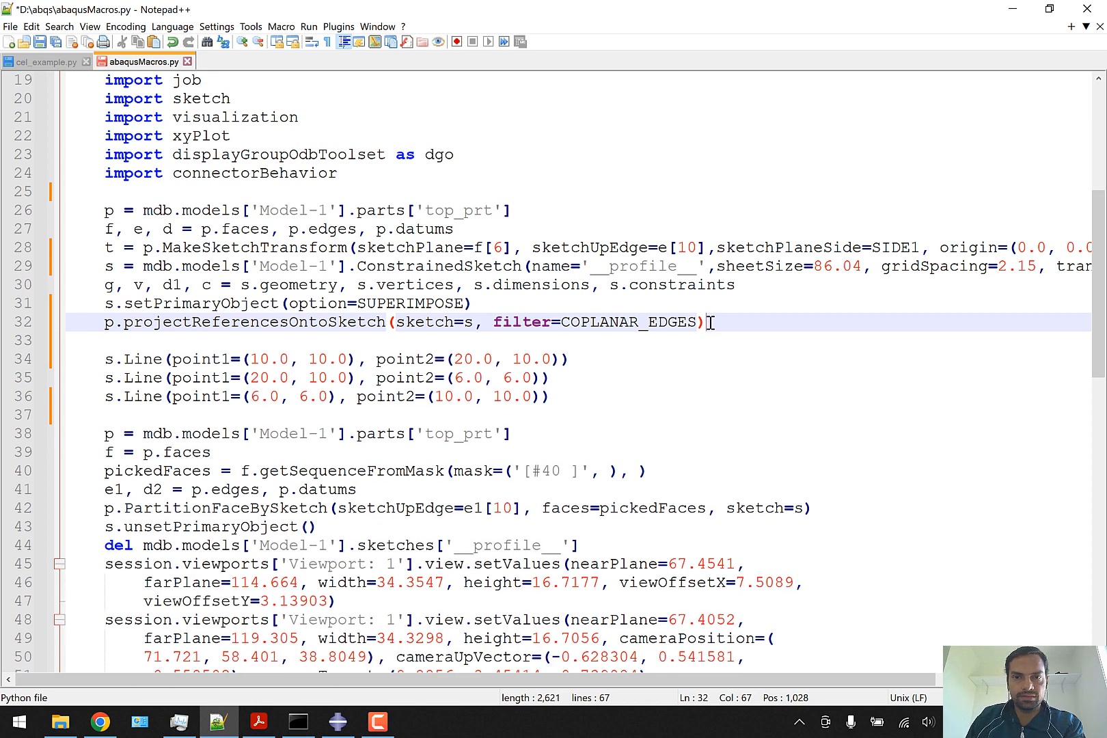
pyautogui.press('Delete')
# Move the code from the first top_prt assignment through the third s.Line call to the end of cel_example.py, below the contact definitions.
pyautogui.moveTo(558, 380); pyautogui.dragTo(108, 217)
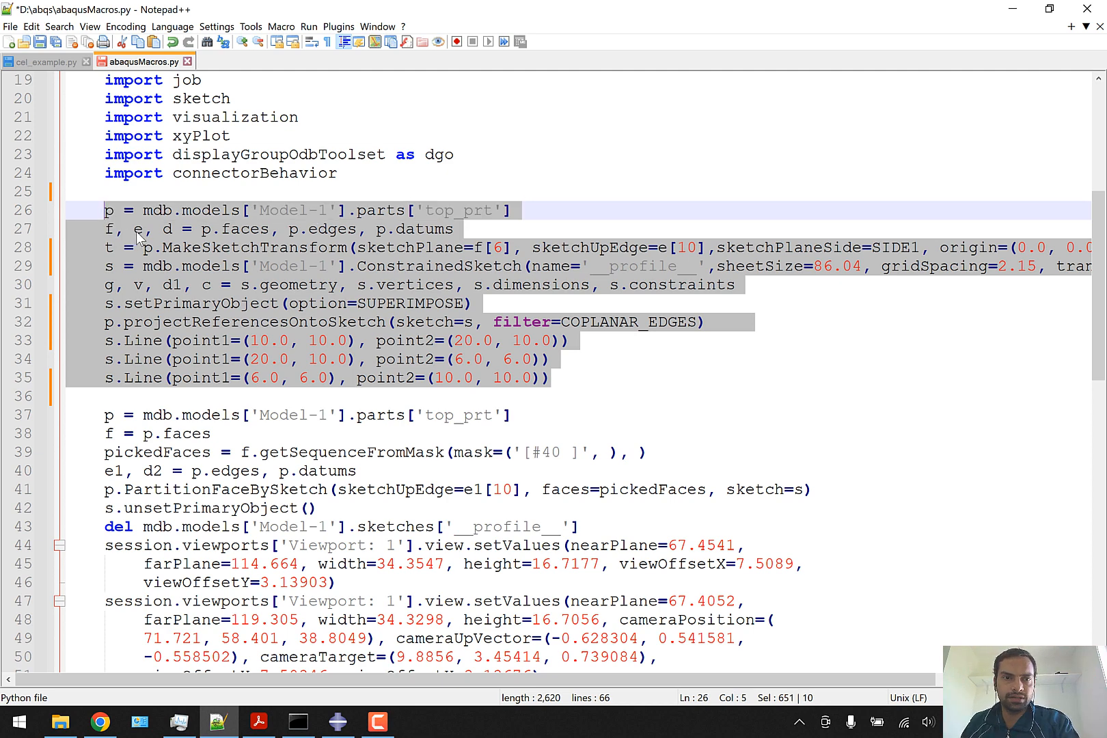
pyautogui.click(153, 268)
pyautogui.moveTo(553, 378); pyautogui.dragTo(108, 218)
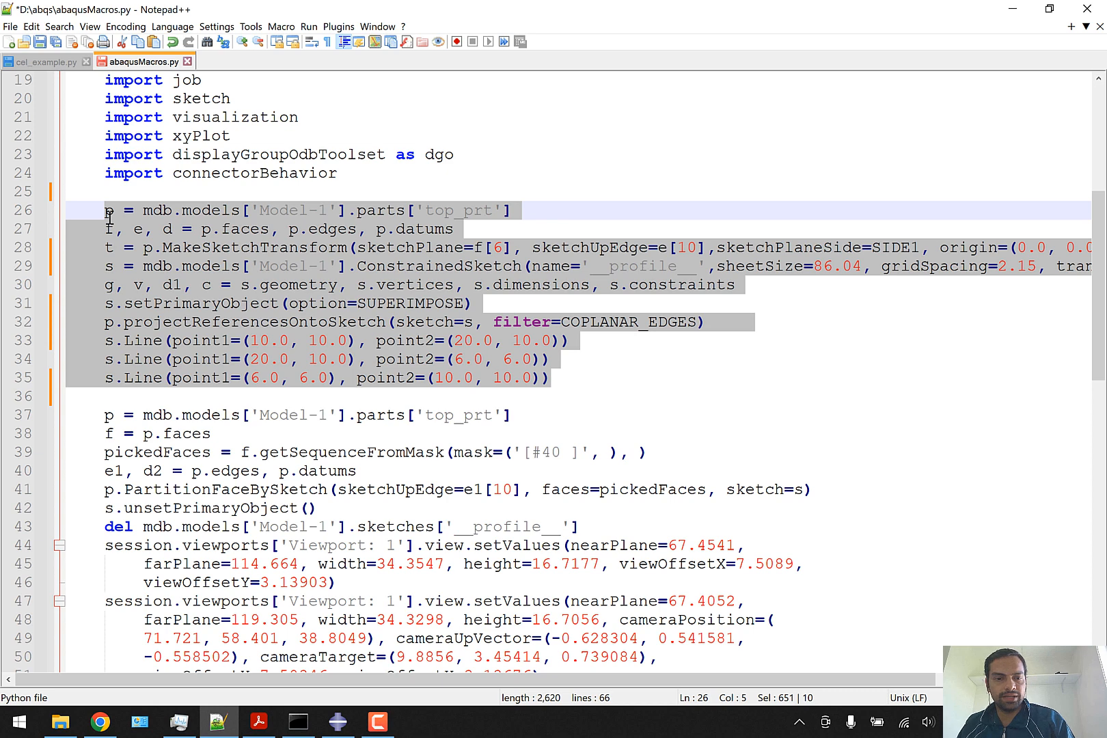
pyautogui.hotkey('ctrl', 'x')
pyautogui.click(46, 61)
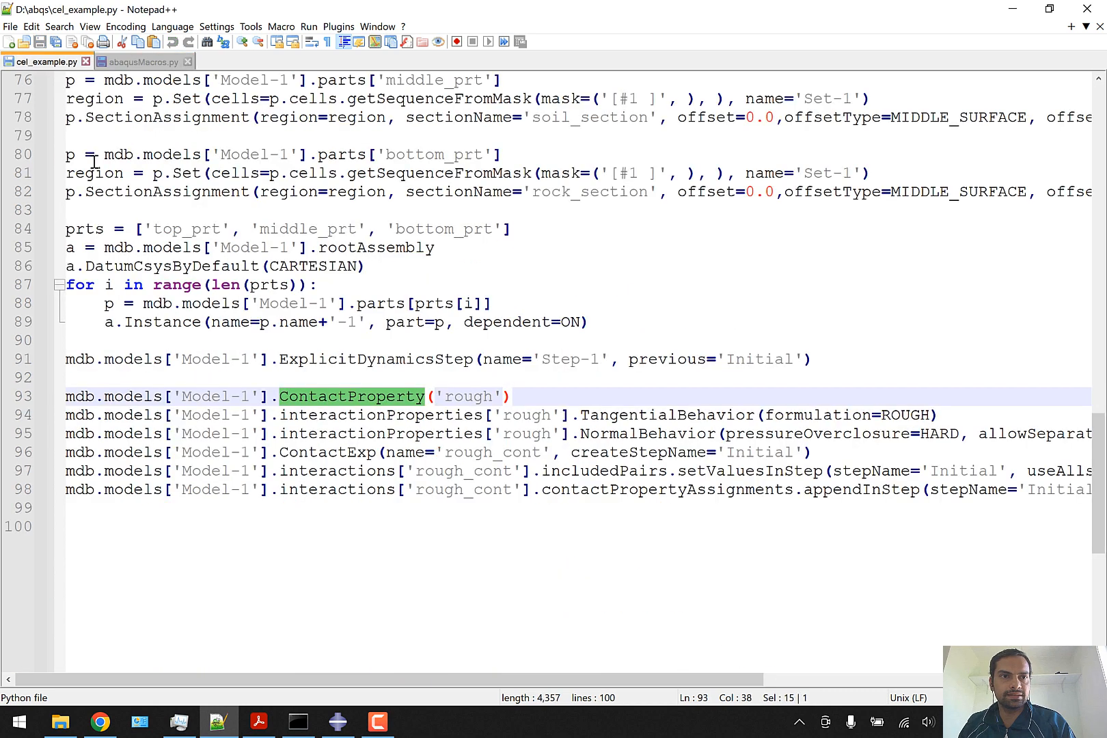
pyautogui.click(81, 514)
pyautogui.press('Return')
pyautogui.press('Return')
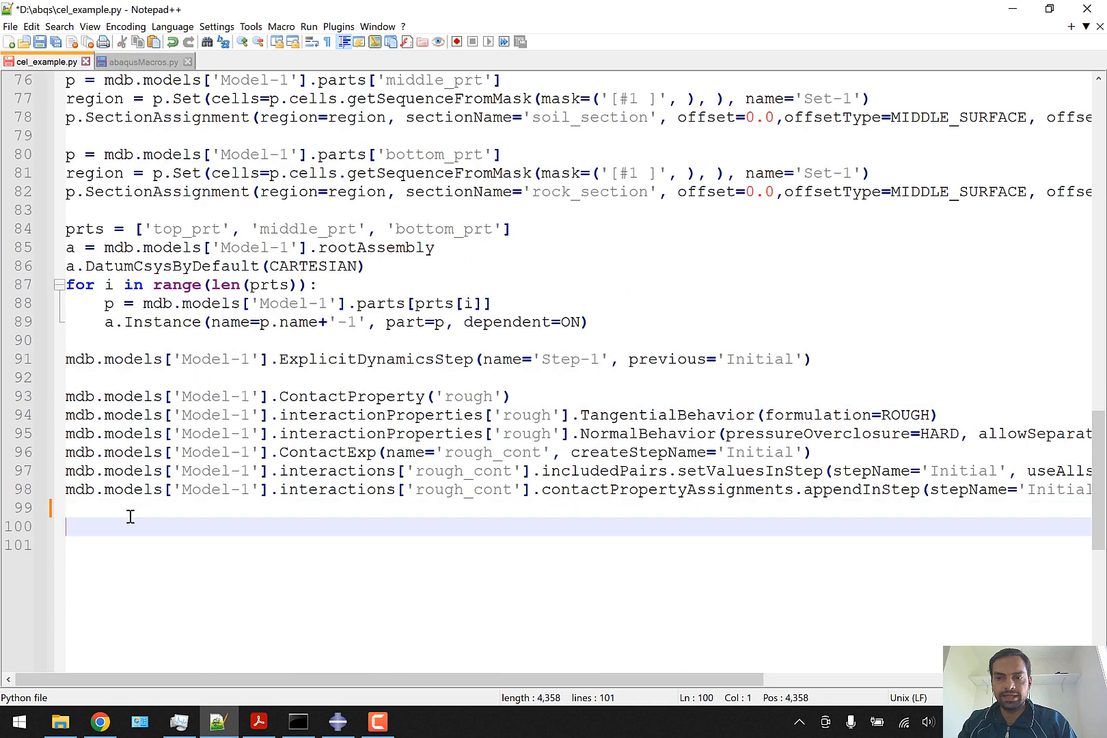
pyautogui.hotkey('ctrl', 'v')
# Unindent the pasted lines below the top_prt assignment by one level.
pyautogui.scroll(-2, 188, 537)
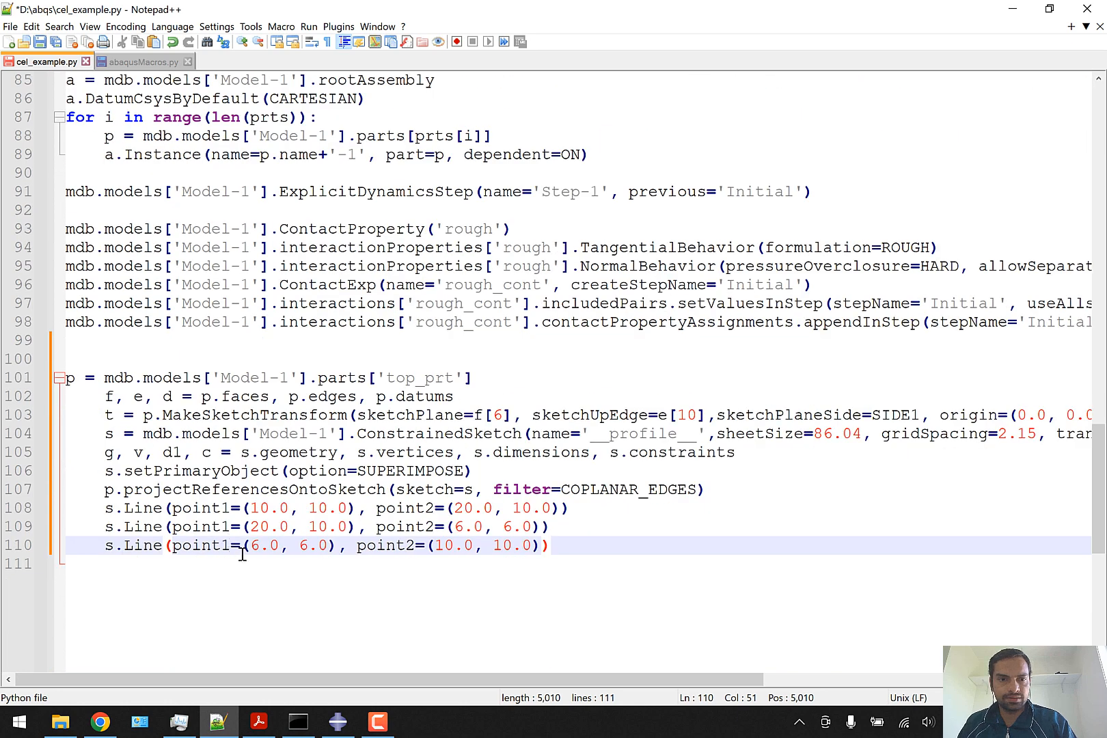
pyautogui.moveTo(240, 544); pyautogui.dragTo(126, 402)
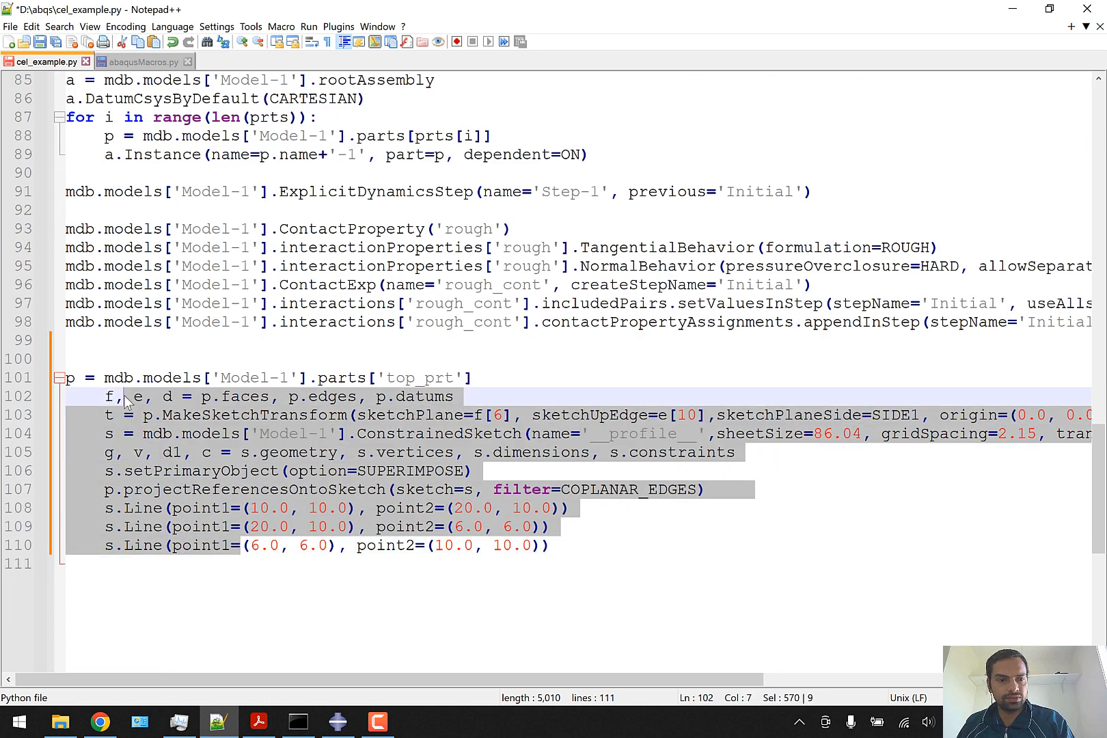
pyautogui.hotkey('shift', 'Tab')
# Delete the three session.viewports view.setValues calls around the face and cell partition code in abaqusMacros.py.
pyautogui.click(149, 62)
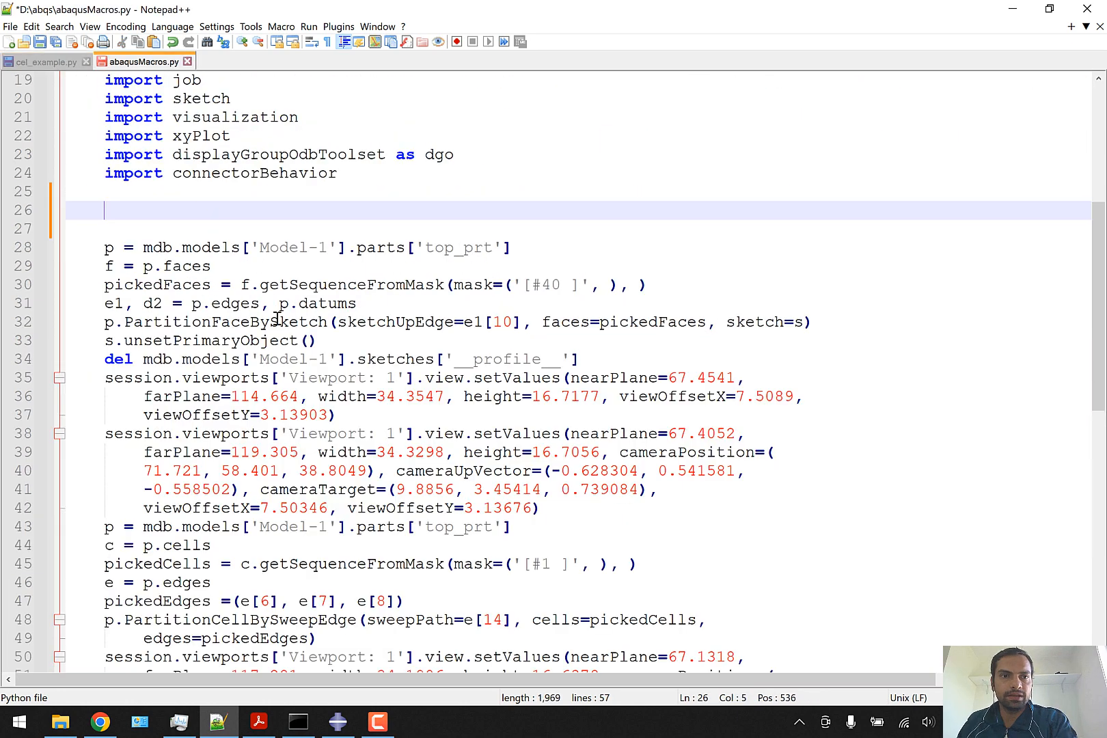
pyautogui.scroll(-2, 276, 319)
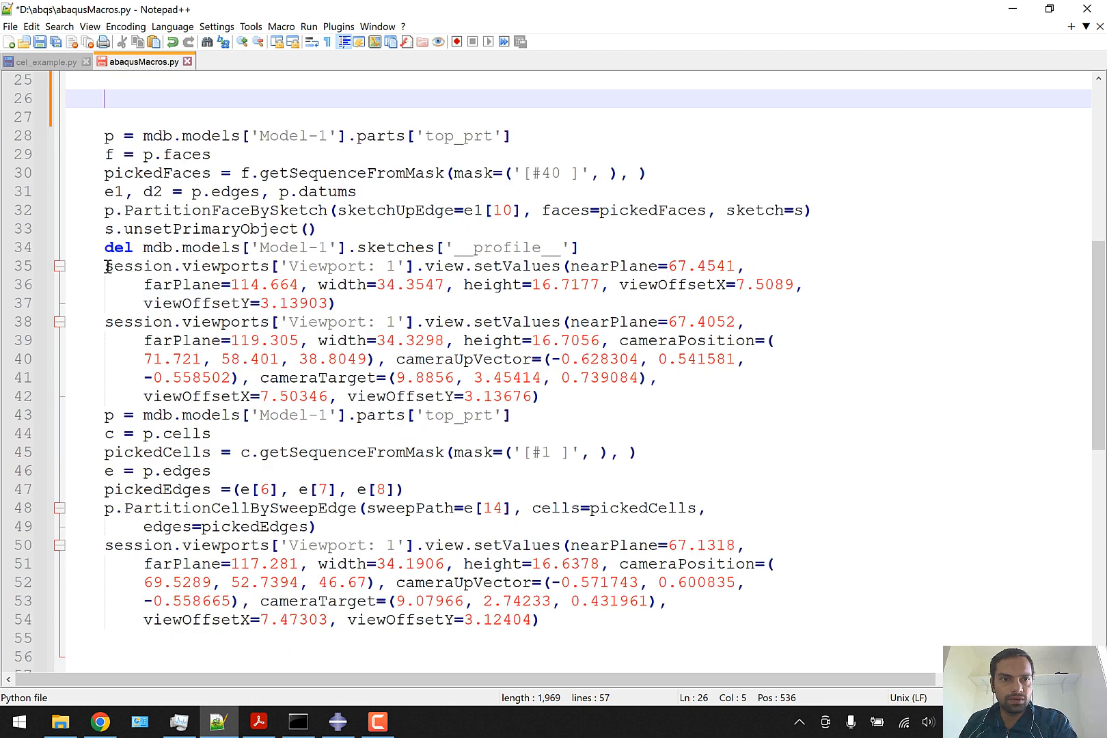
pyautogui.moveTo(108, 267); pyautogui.dragTo(544, 399)
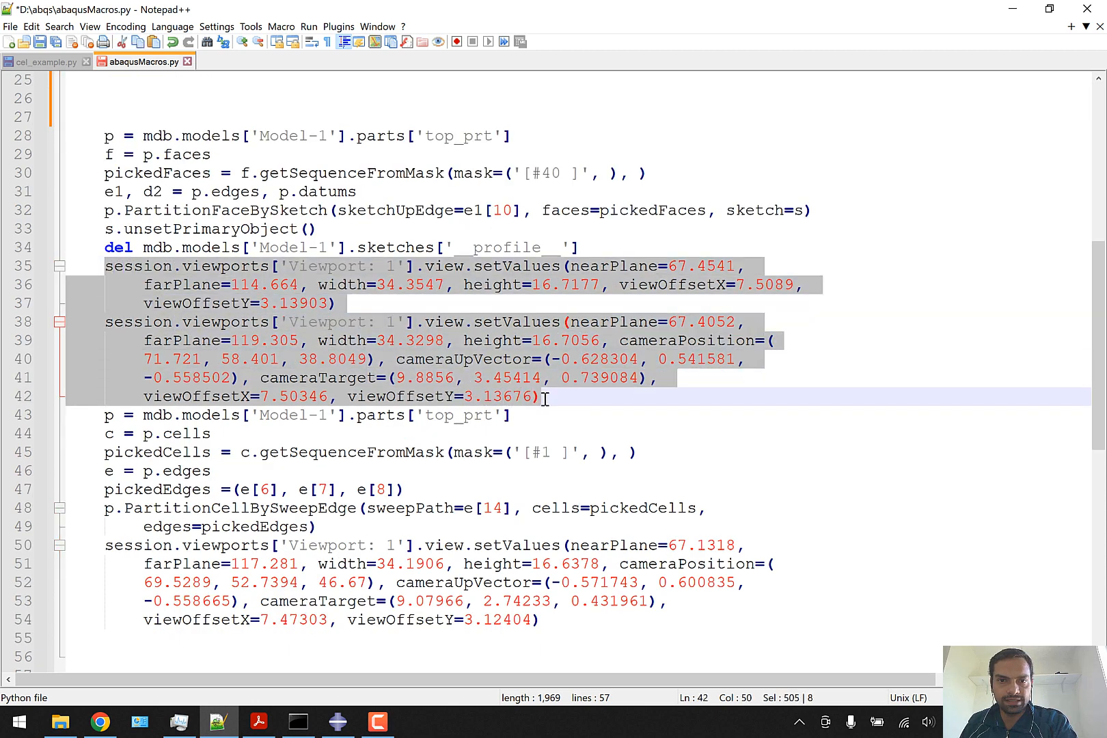
pyautogui.press('Delete')
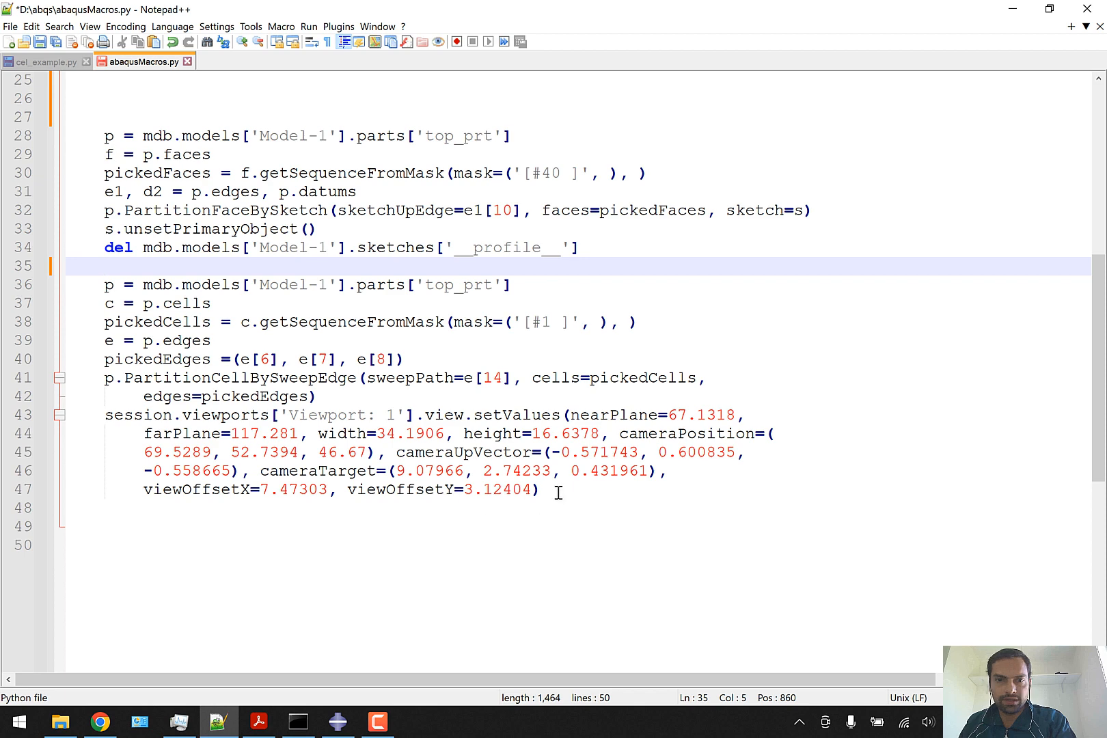
pyautogui.moveTo(558, 492); pyautogui.dragTo(107, 417)
pyautogui.press('Delete')
pyautogui.press('BackSpace')
pyautogui.scroll(4, 164, 355)
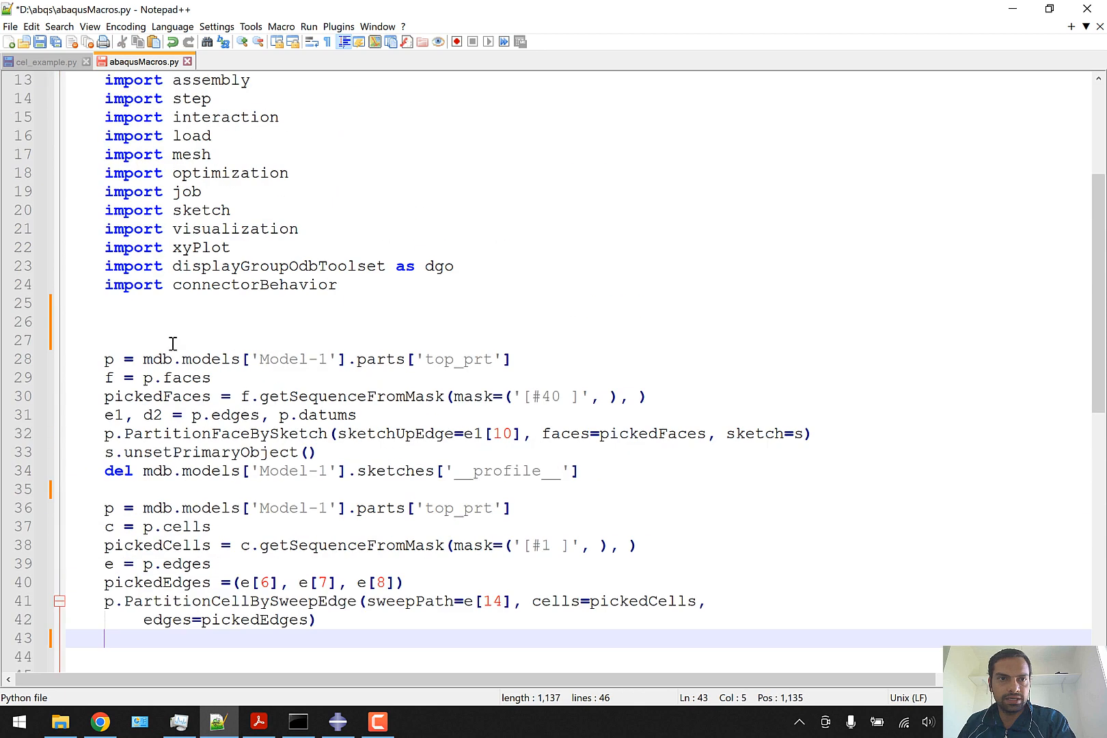
# Delete the sketch deletion line and the s.unsetPrimaryObject() call below PartitionFaceBySketch in abaqusMacros.py.
pyautogui.scroll(-1, 194, 388)
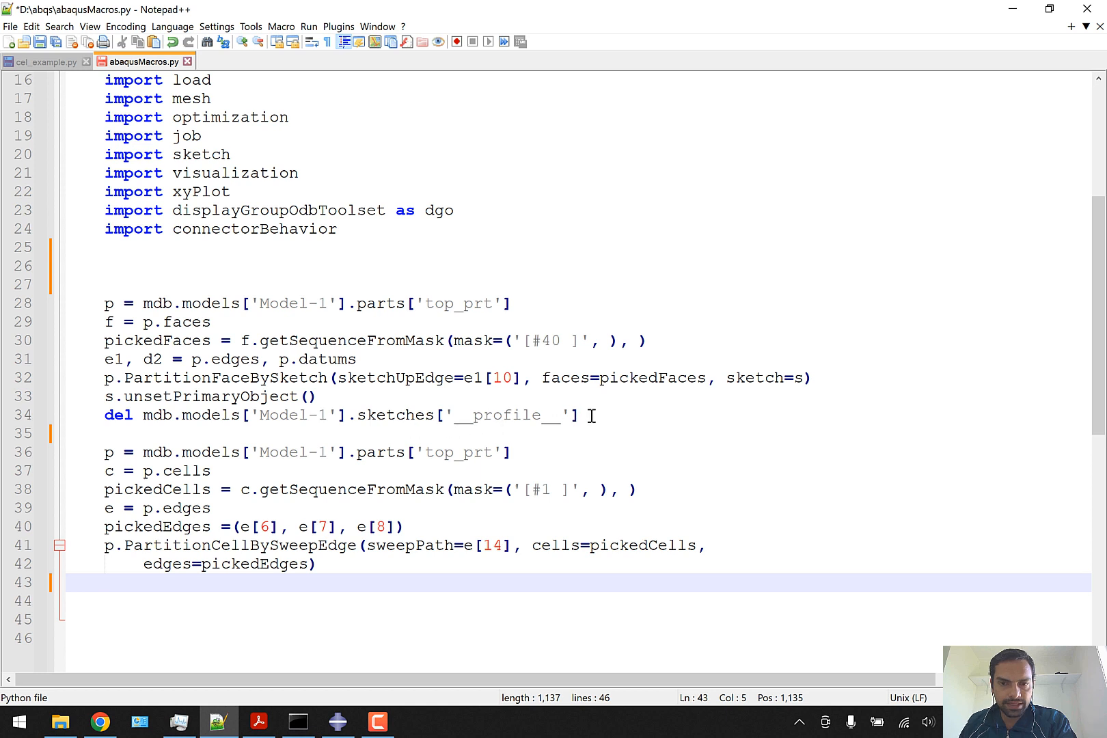
pyautogui.moveTo(588, 415); pyautogui.dragTo(522, 400)
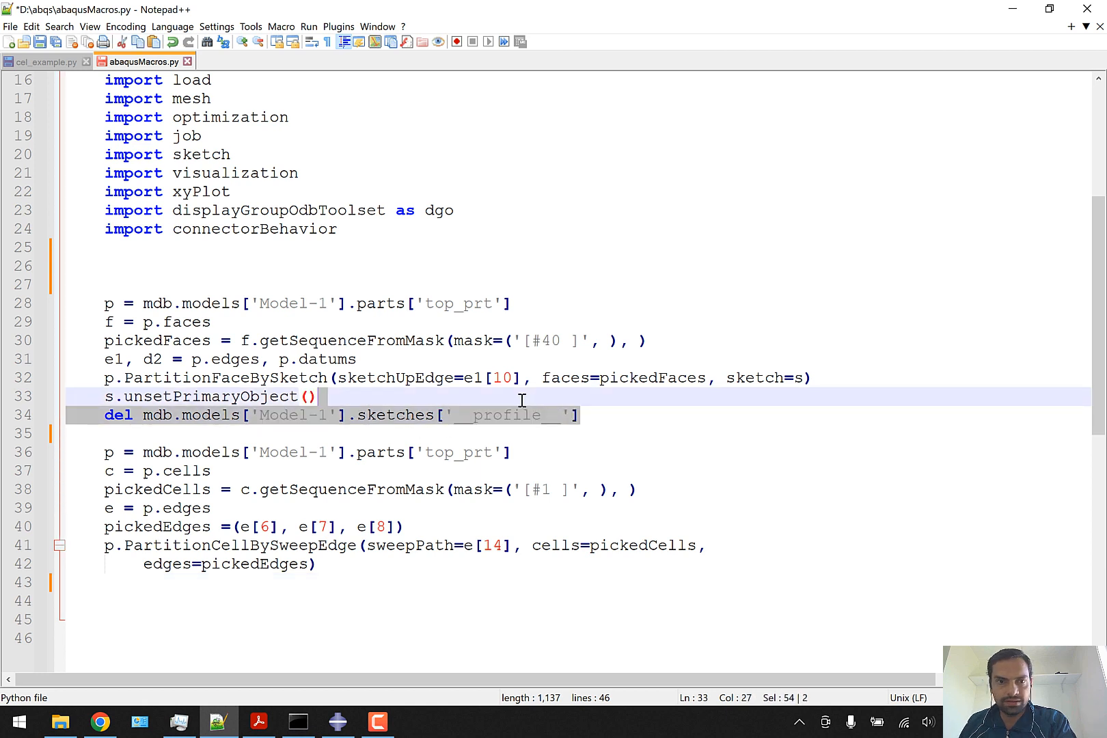
pyautogui.press('Delete')
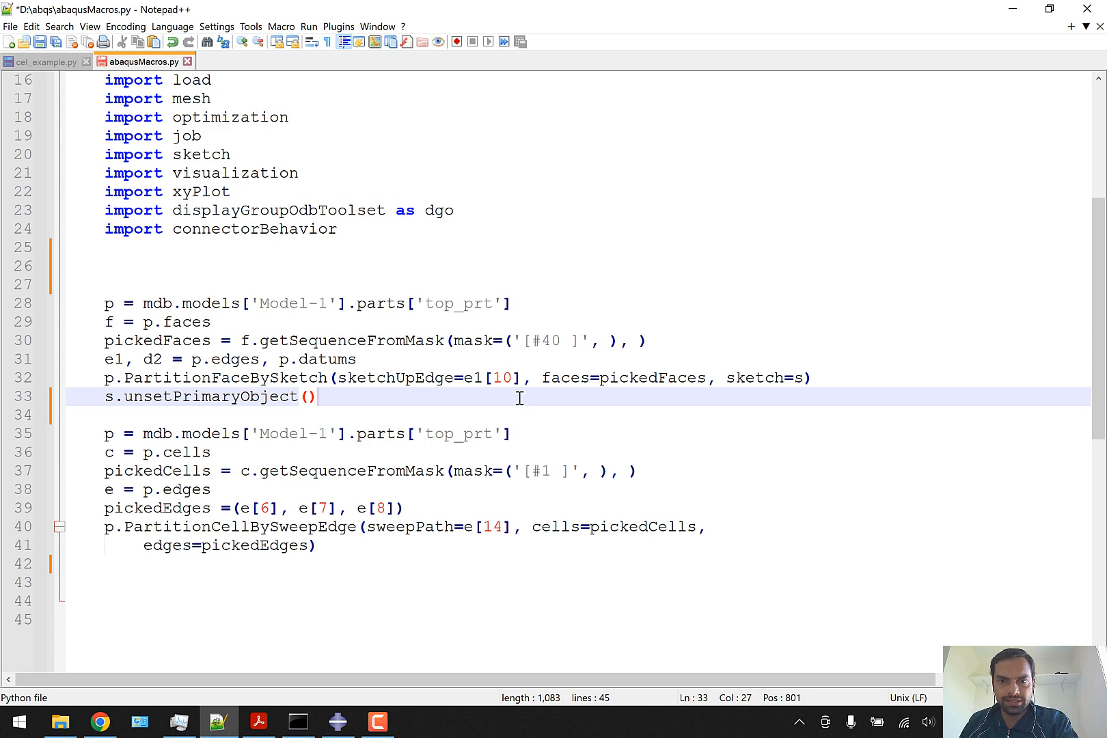
pyautogui.moveTo(70, 73); pyautogui.dragTo(70, 63)
pyautogui.click(71, 63)
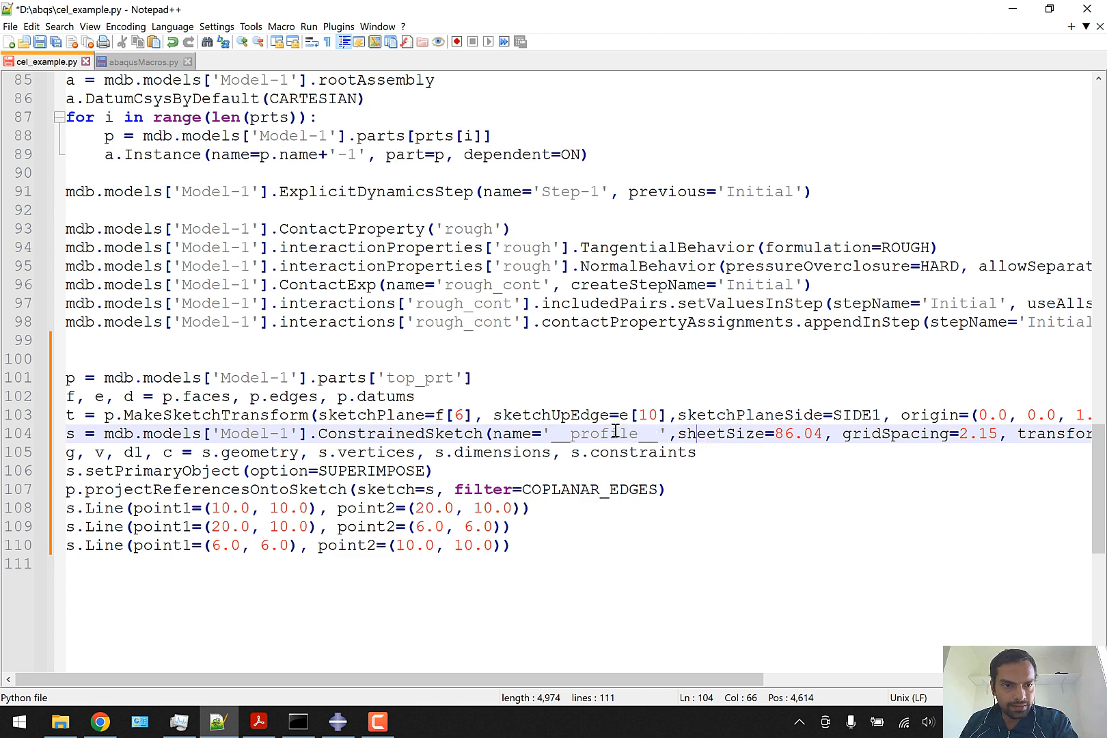
pyautogui.click(145, 63)
pyautogui.scroll(-2, 303, 304)
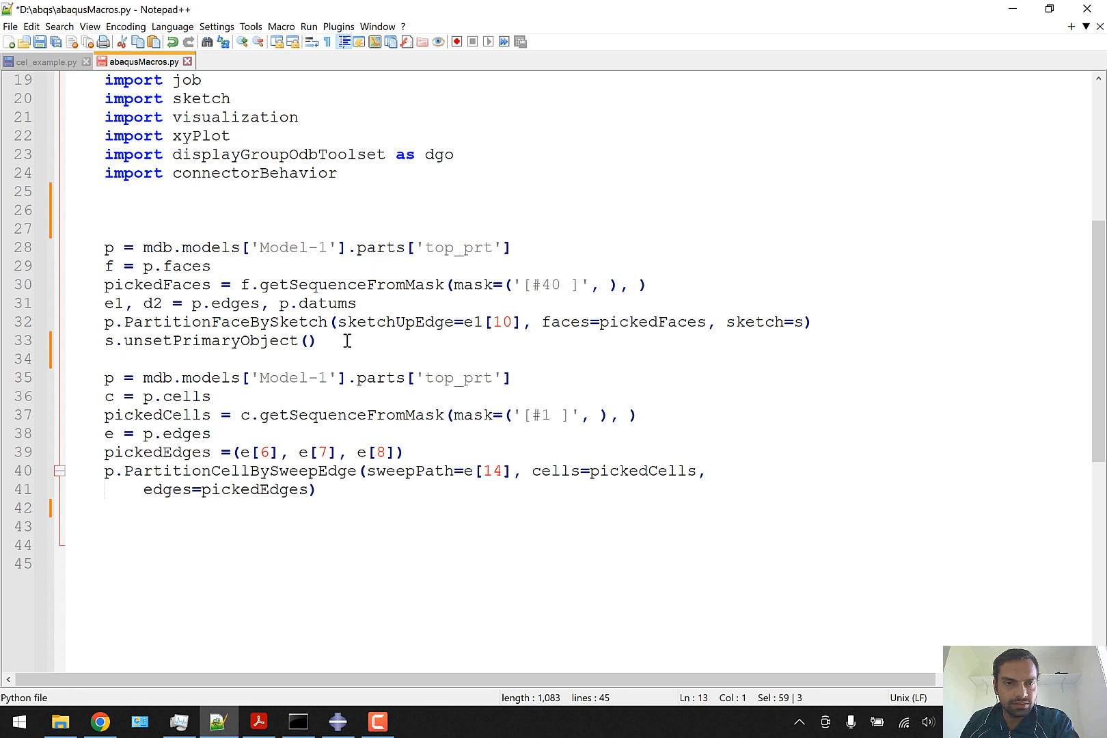
pyautogui.moveTo(342, 339); pyautogui.dragTo(74, 339)
pyautogui.press('Delete')
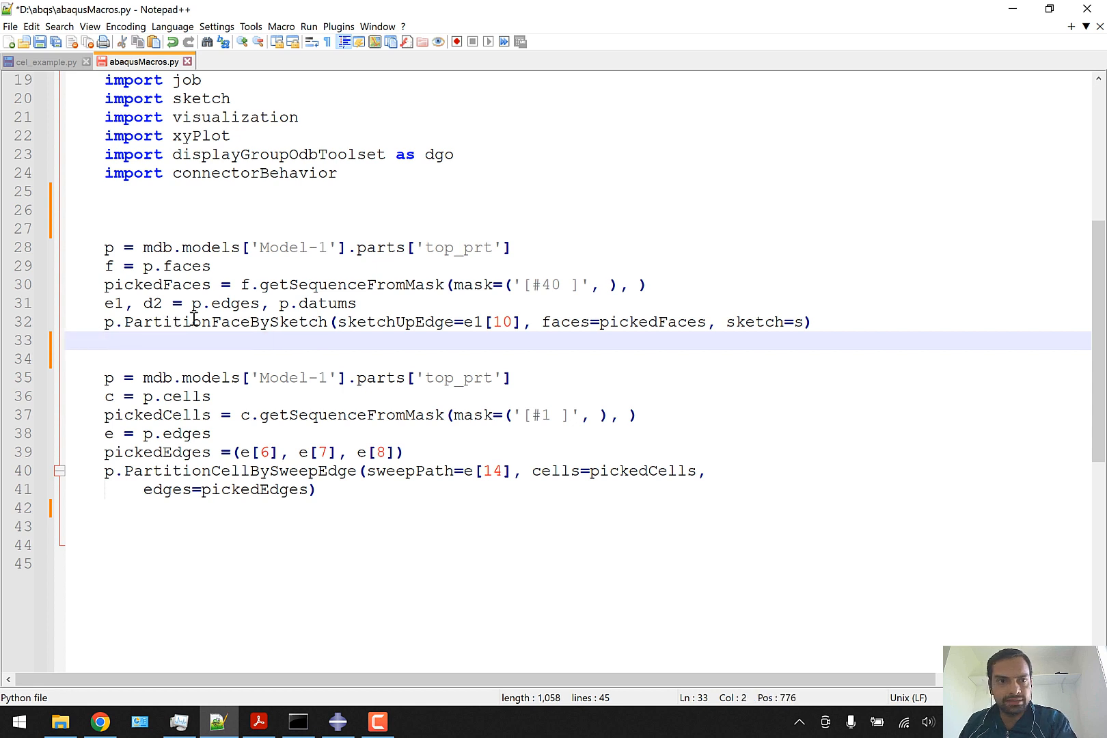
# Replace f with p.faces in the pickedFaces assignment and remove the separate f assignment line.
pyautogui.moveTo(211, 266); pyautogui.dragTo(147, 267)
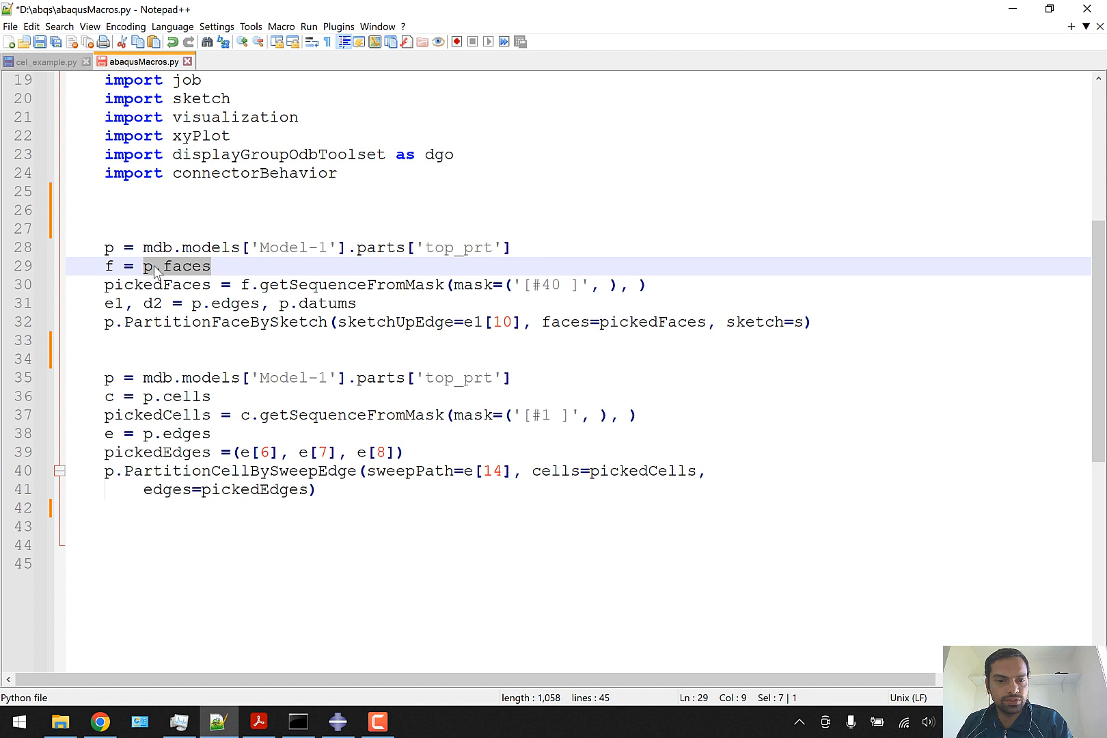
pyautogui.hotkey('ctrl', 'x')
pyautogui.doubleClick(244, 285)
pyautogui.hotkey('ctrl', 'v')
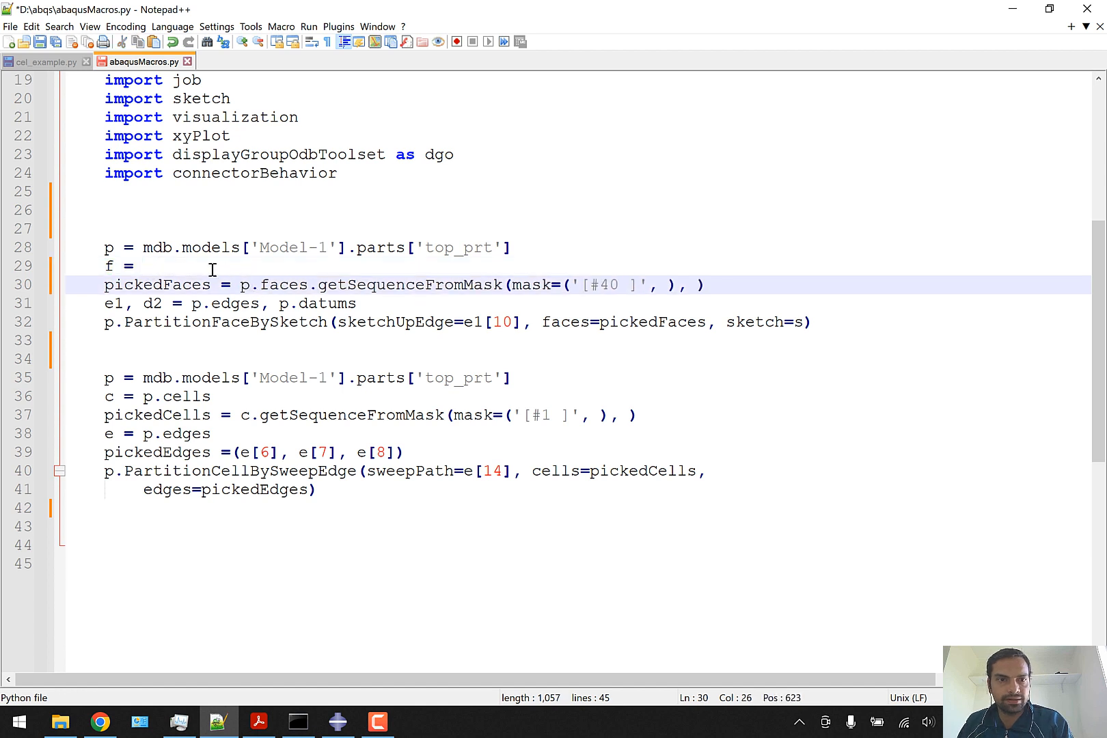
pyautogui.moveTo(213, 269); pyautogui.dragTo(64, 266)
pyautogui.press('BackSpace')
pyautogui.press('BackSpace')
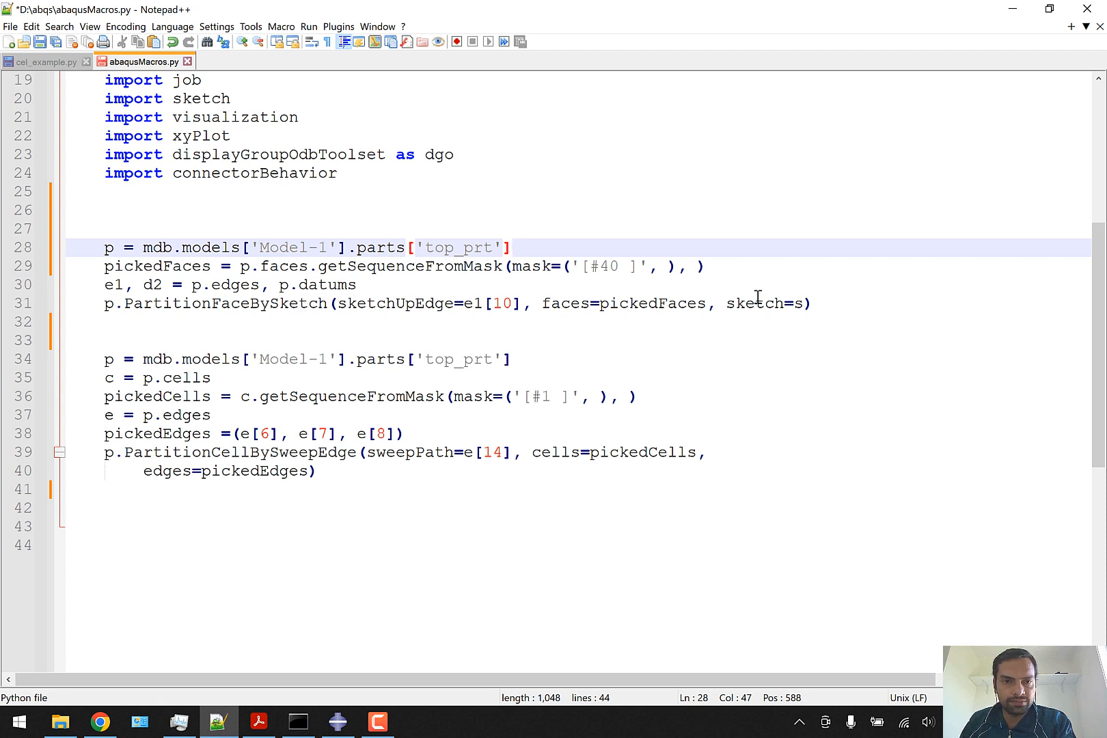
# Move the face partition code, from the top_prt assignment through PartitionFaceBySketch, to the end of cel_example.py after a blank line.
pyautogui.moveTo(822, 301); pyautogui.dragTo(104, 252)
pyautogui.hotkey('ctrl', 'x')
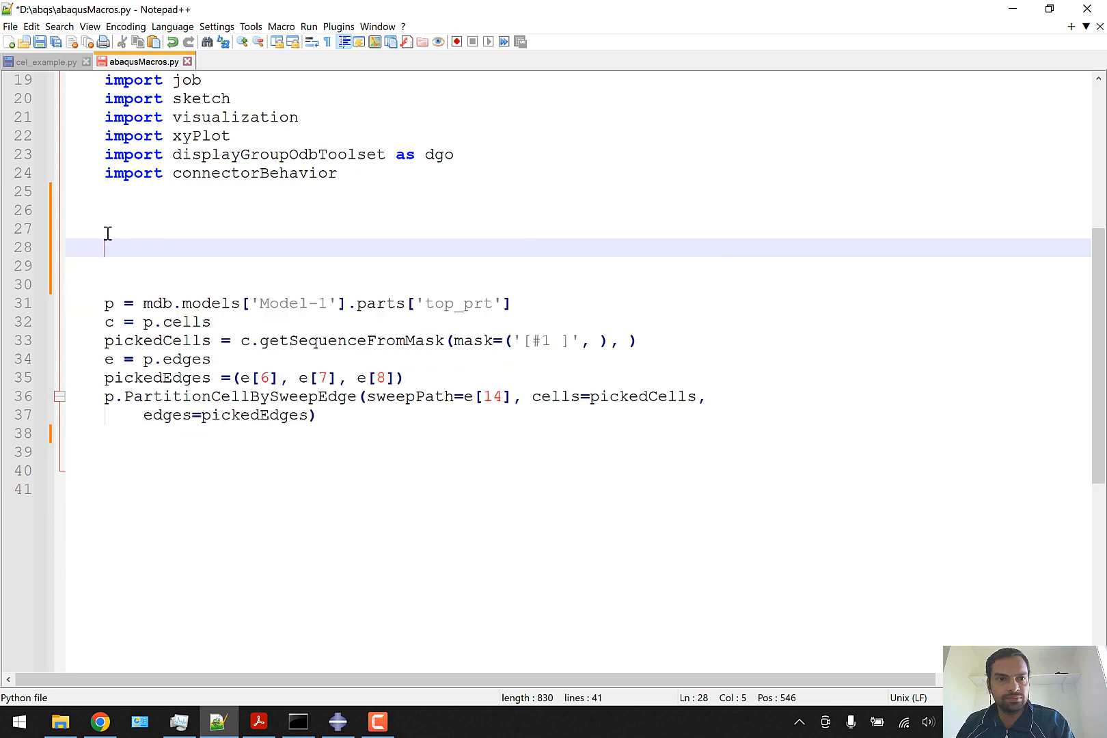
pyautogui.click(55, 61)
pyautogui.click(533, 545)
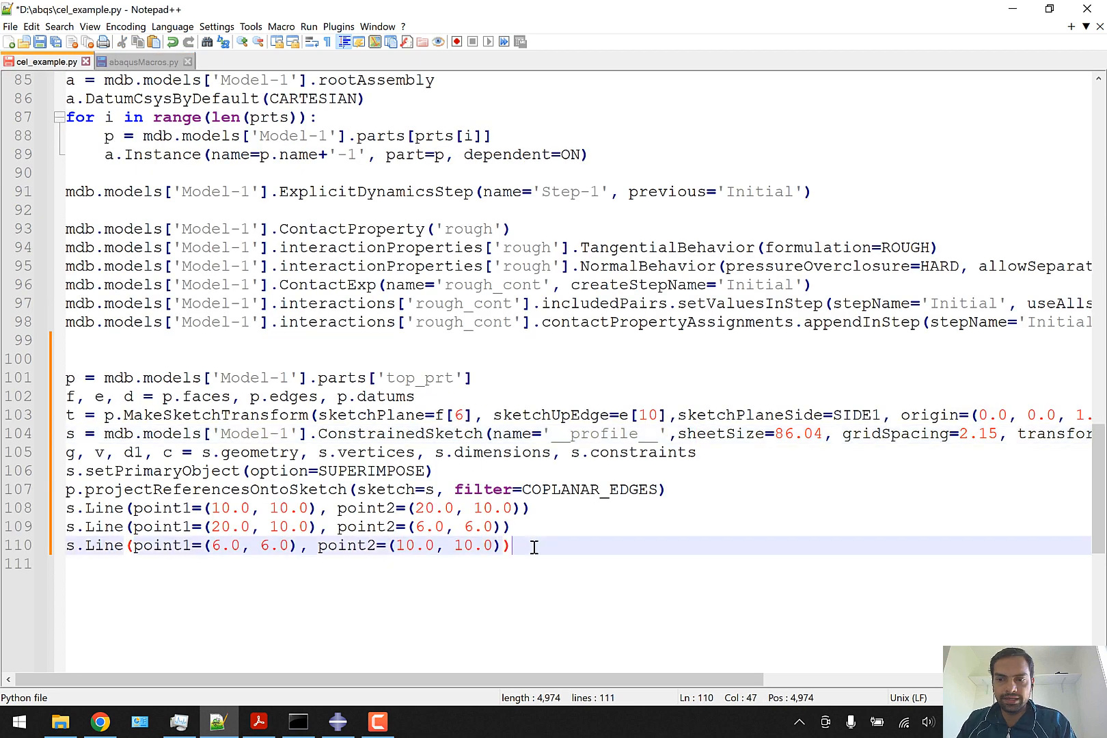
pyautogui.press('Return')
pyautogui.press('Return')
pyautogui.hotkey('ctrl', 'v')
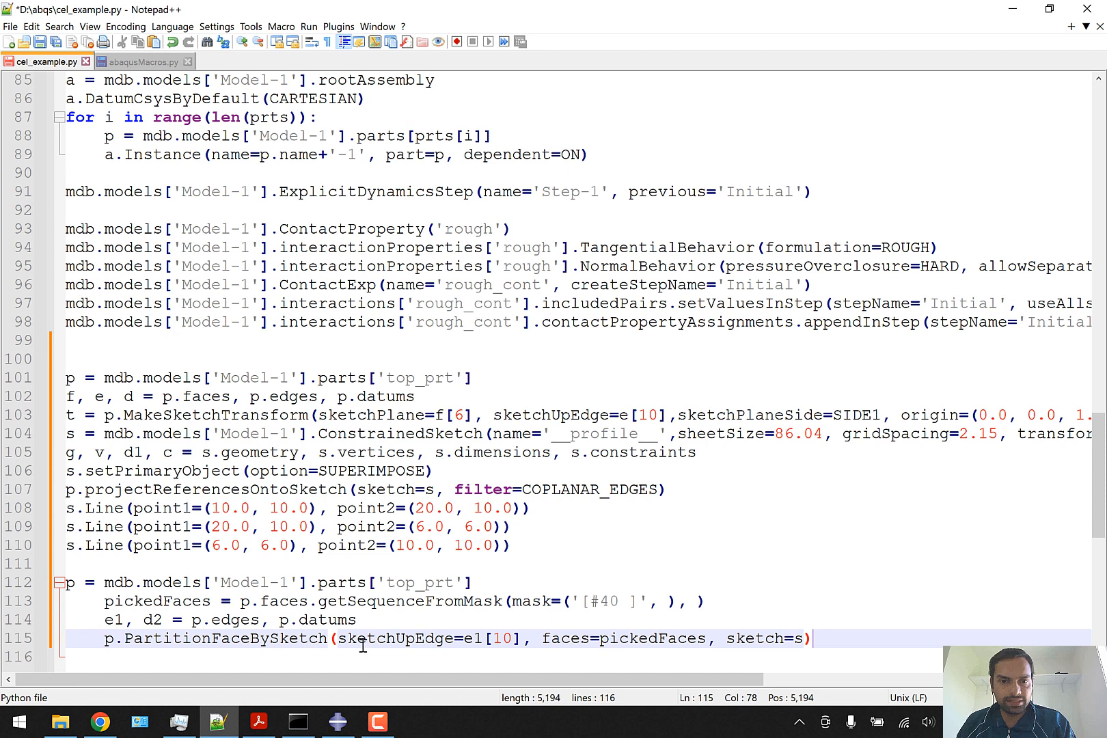
# Unindent the pasted face partition lines by one level and delete the repeated top_prt assignment above pickedFaces.
pyautogui.moveTo(363, 645); pyautogui.dragTo(336, 604)
pyautogui.hotkey('shift', 'Tab')
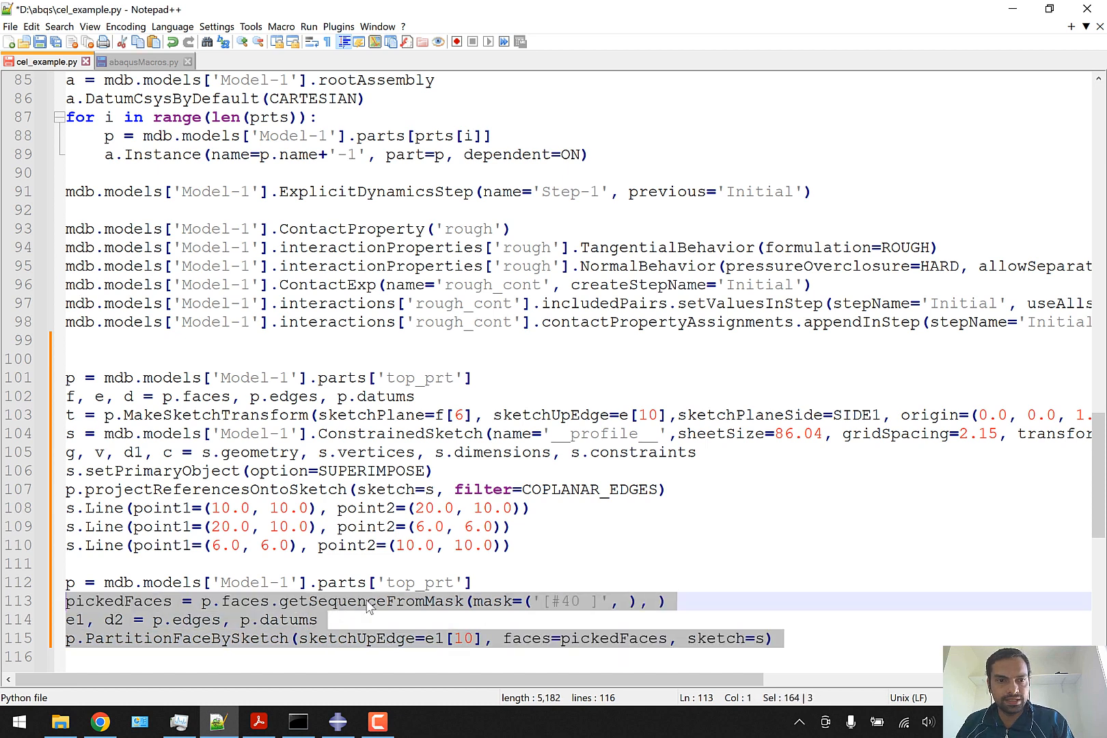
pyautogui.click(387, 601)
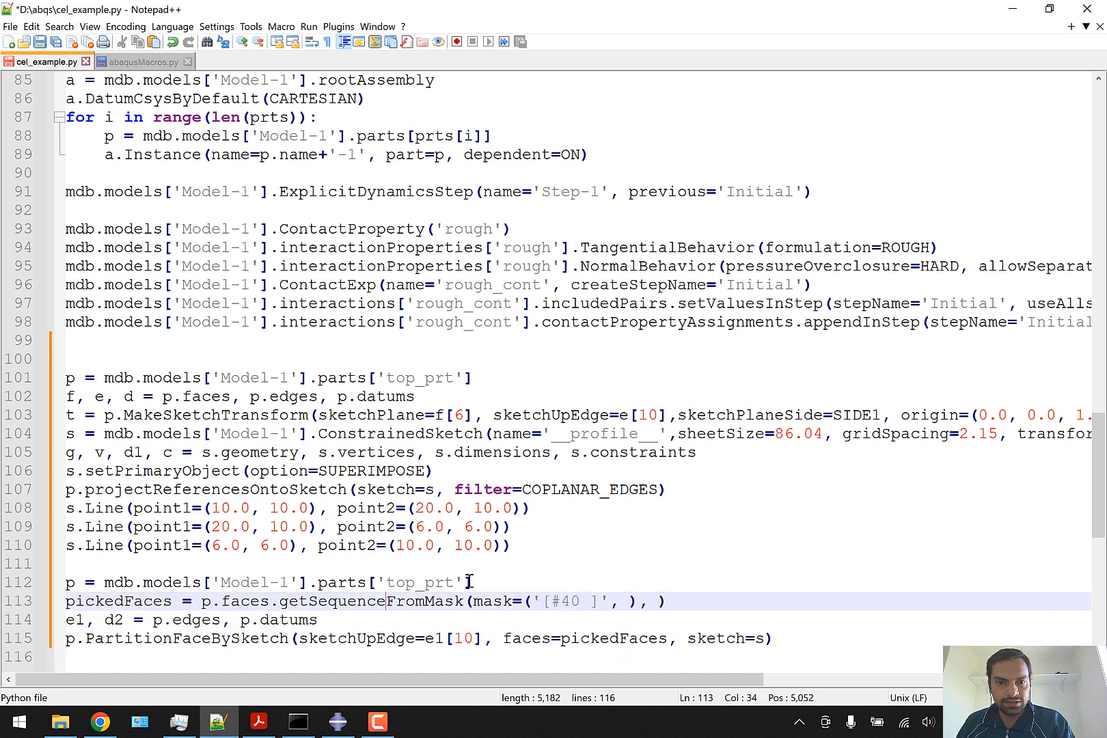
pyautogui.moveTo(482, 582); pyautogui.dragTo(476, 568)
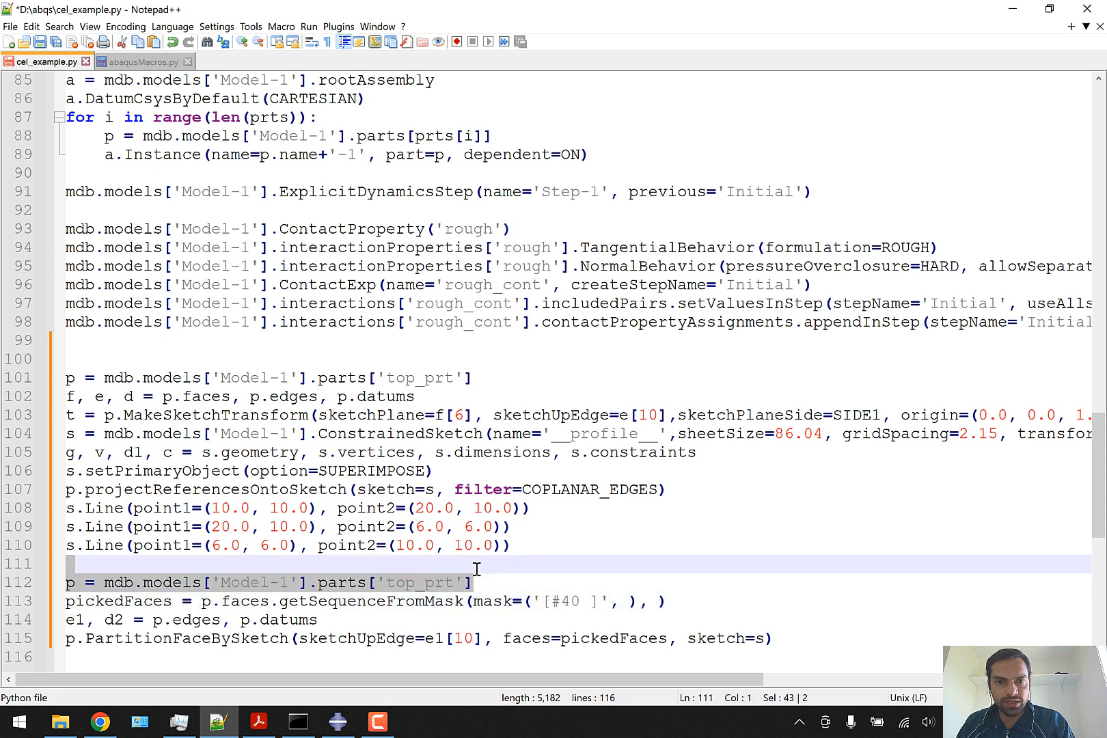
pyautogui.press('Delete')
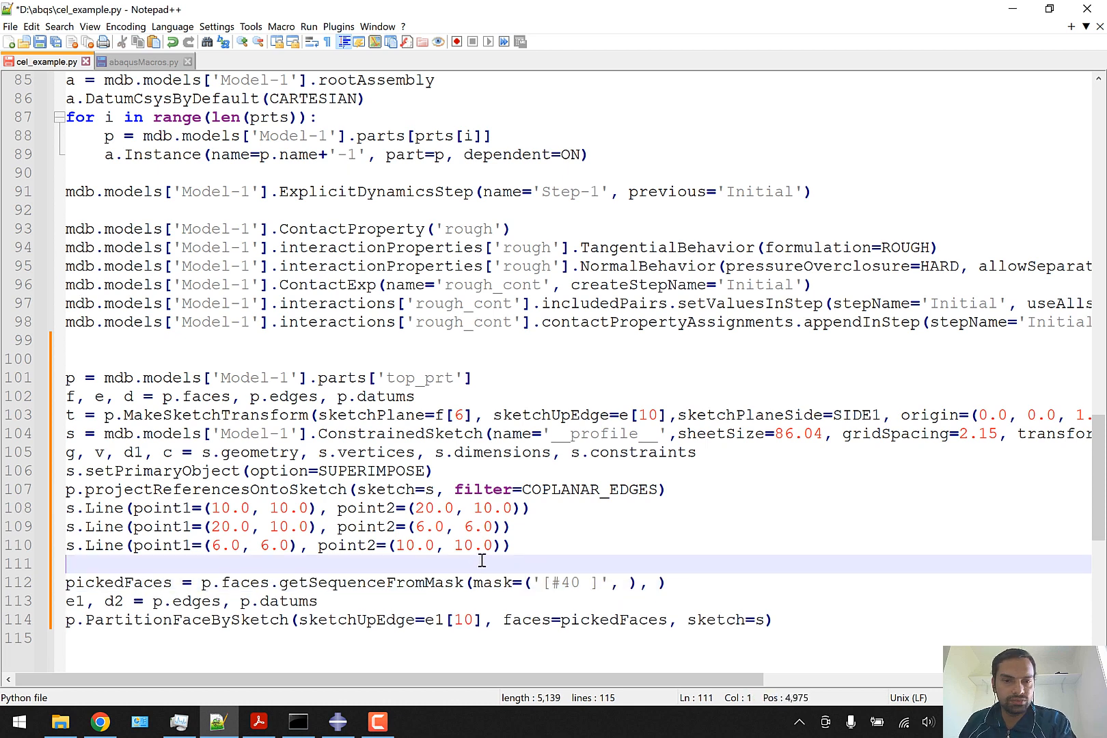
pyautogui.scroll(-1, 485, 557)
pyautogui.scroll(1, 492, 547)
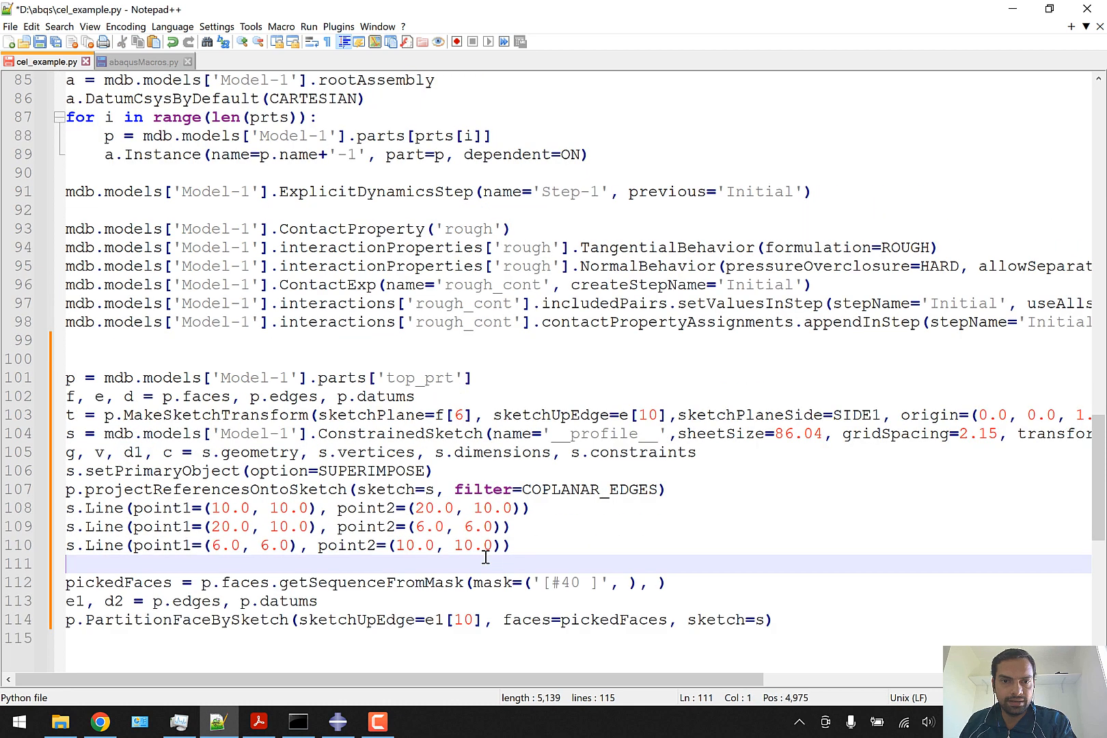
# Rename the sketch in the ConstrainedSketch call to temp_partition and return to abaqusMacros.py.
pyautogui.scroll(-1, 506, 533)
pyautogui.doubleClick(606, 379)
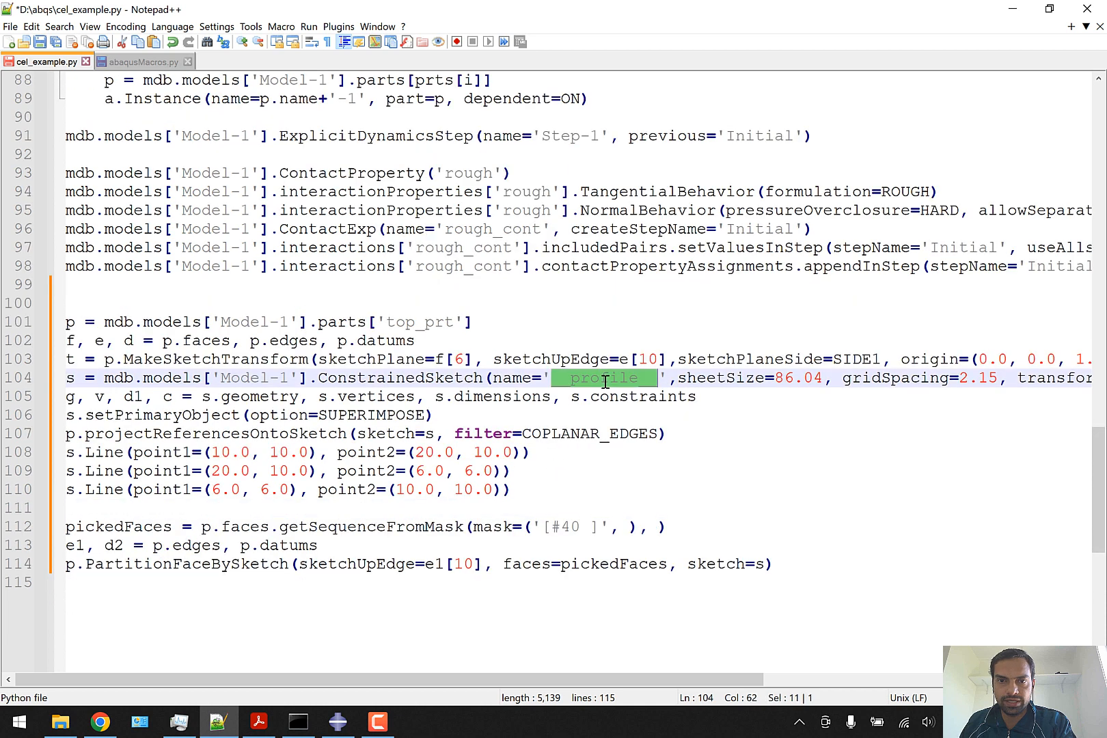
pyautogui.write('temp')
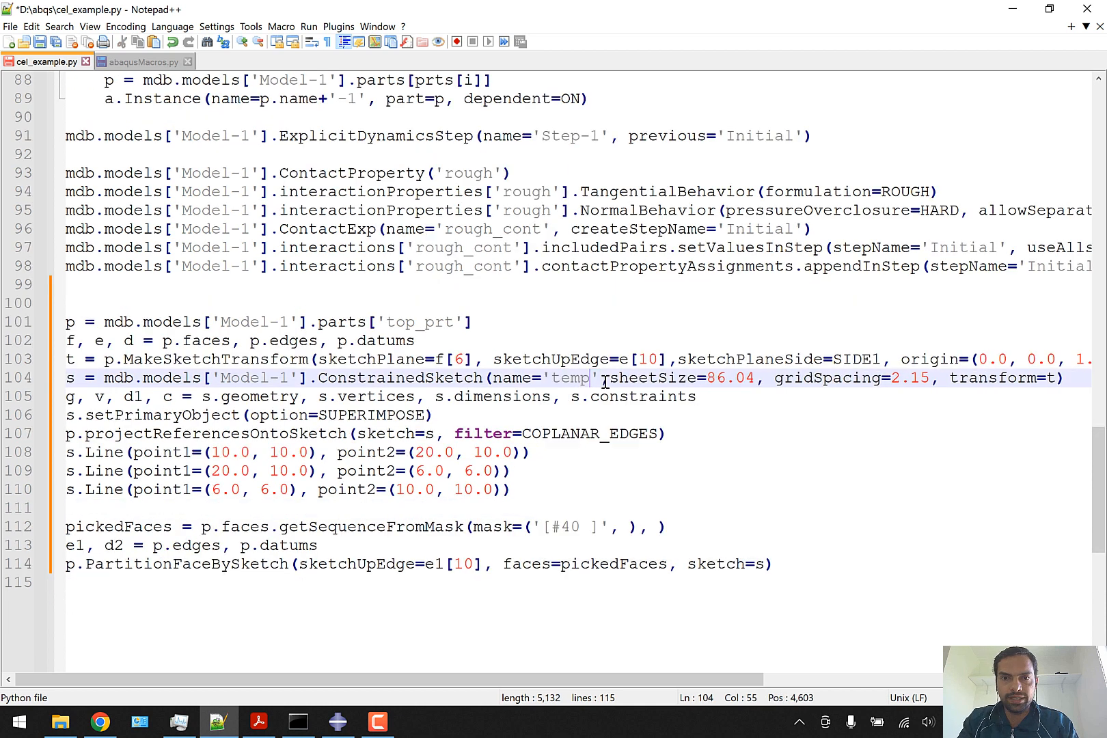
pyautogui.write('_partition')
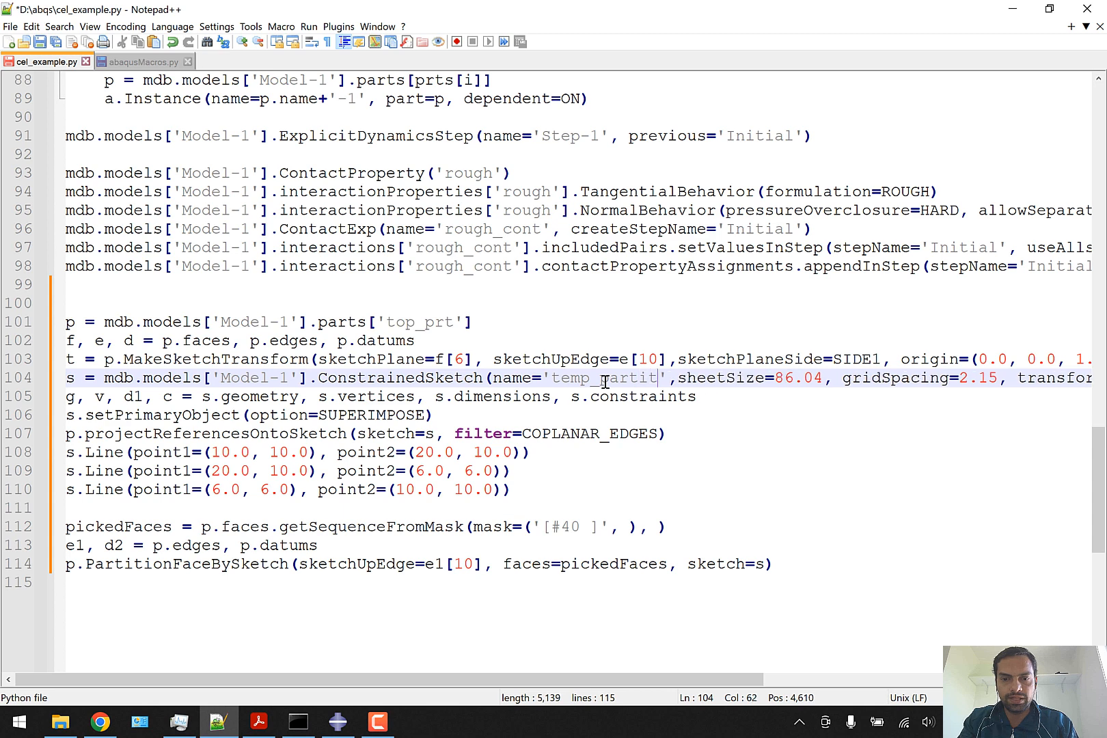
pyautogui.click(573, 396)
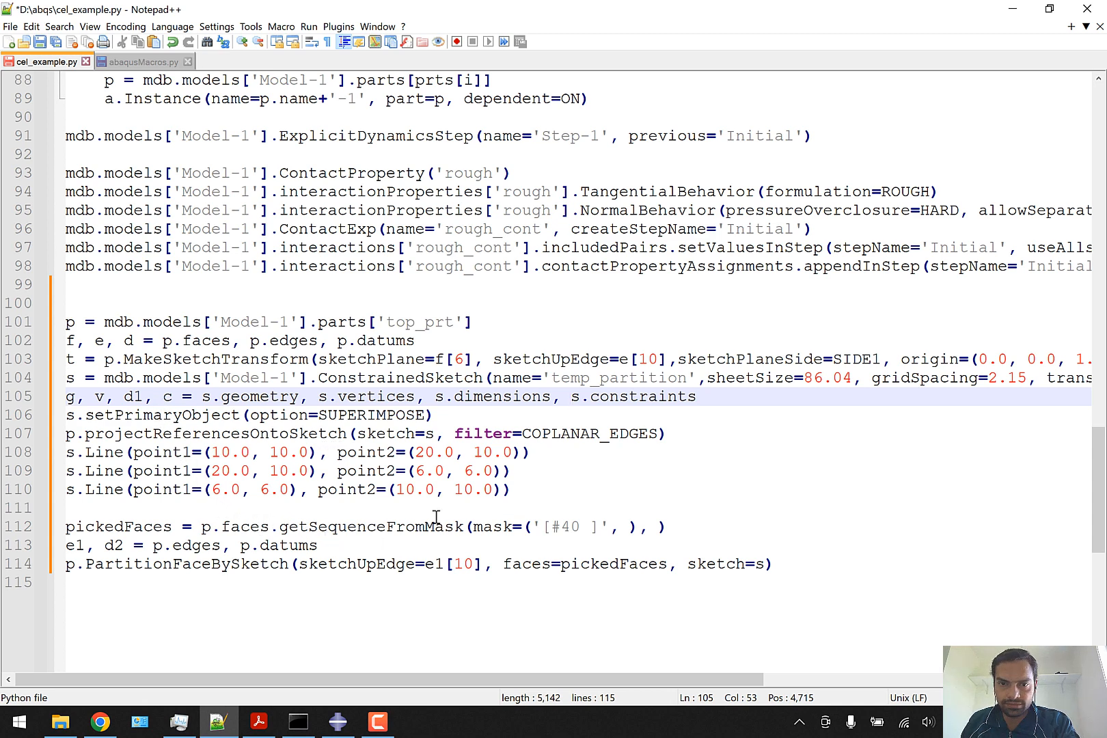
pyautogui.click(160, 66)
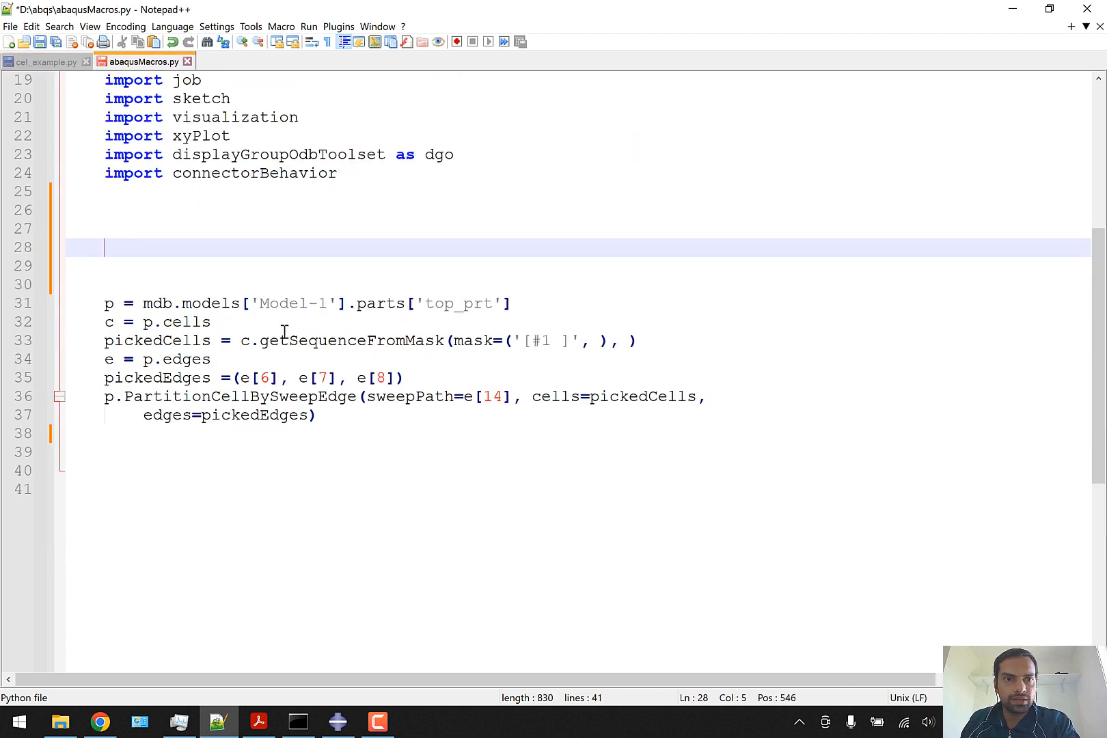
pyautogui.moveTo(514, 304); pyautogui.dragTo(411, 265)
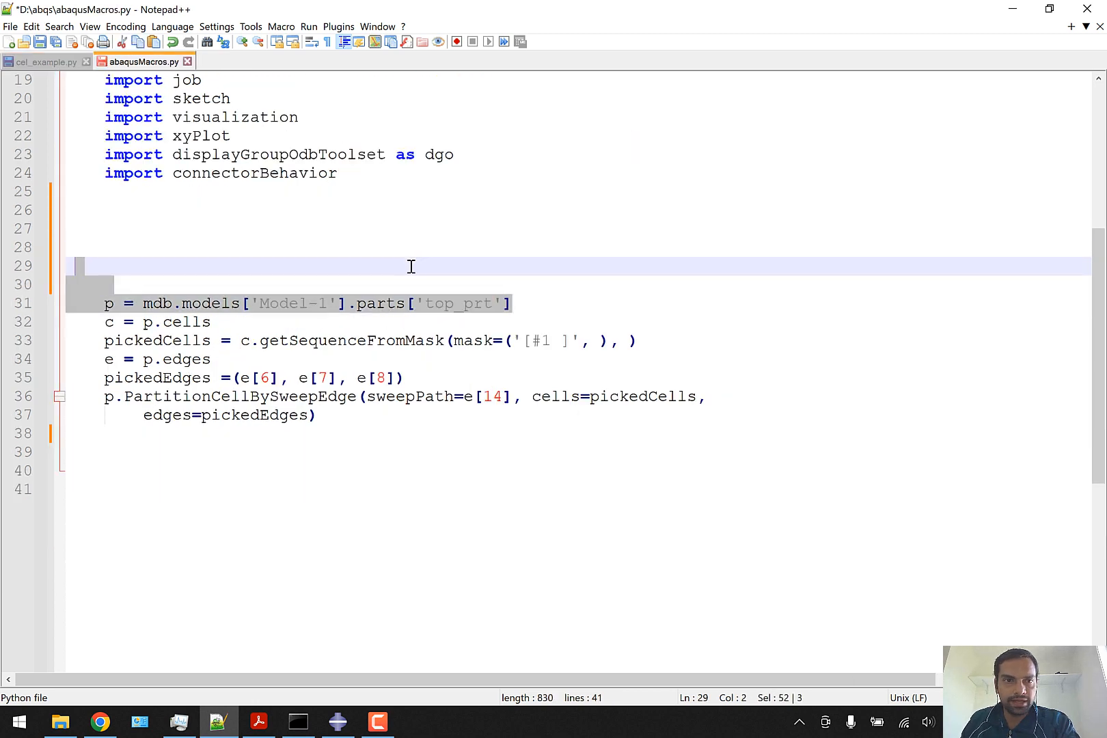
pyautogui.press('Delete')
pyautogui.moveTo(220, 284); pyautogui.dragTo(147, 290)
pyautogui.hotkey('ctrl', 'x')
pyautogui.doubleClick(244, 303)
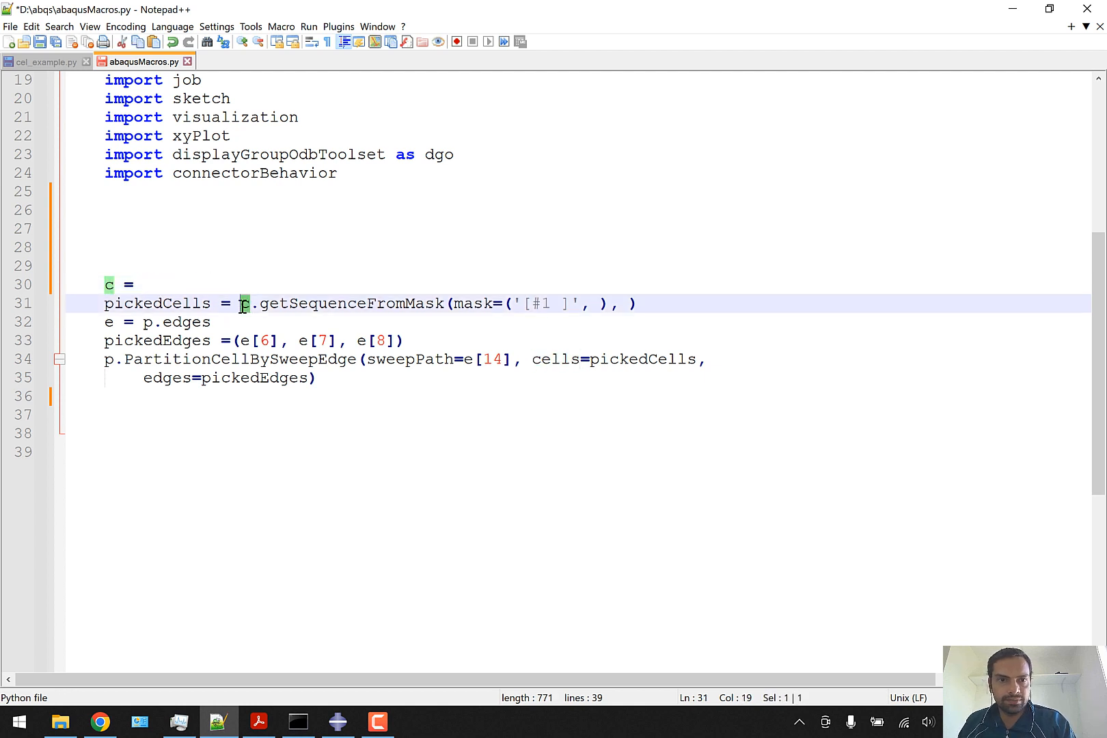
pyautogui.hotkey('ctrl', 'v')
pyautogui.moveTo(161, 286); pyautogui.dragTo(69, 277)
pyautogui.press('Delete')
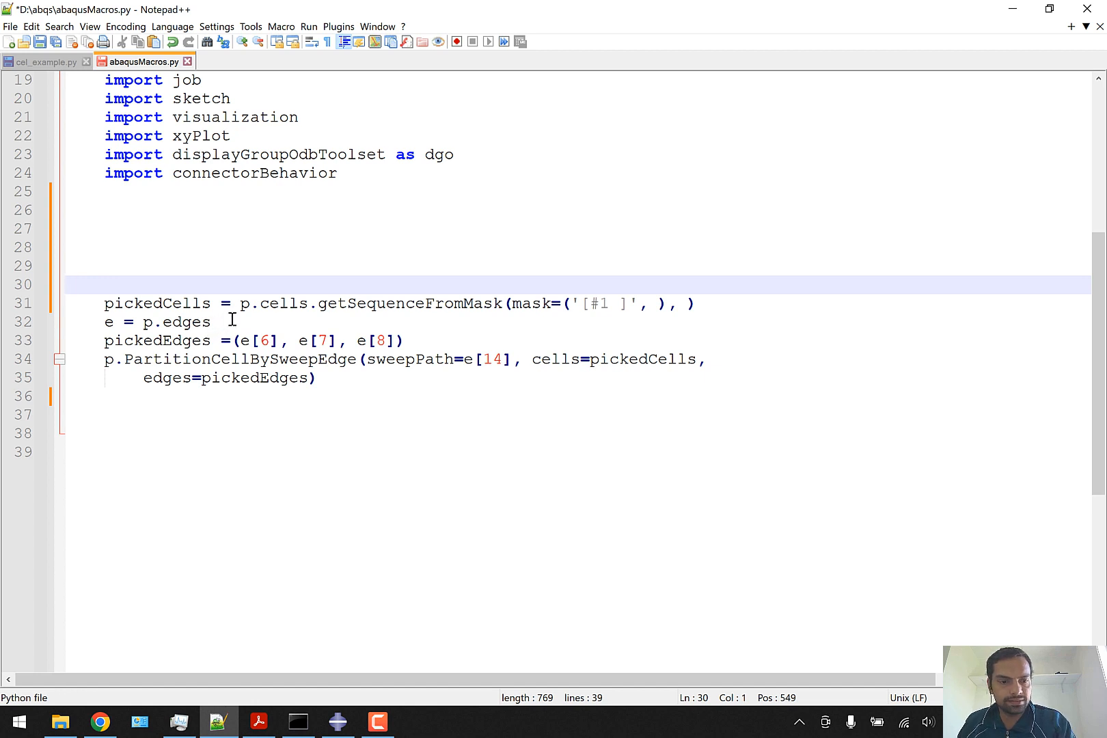
pyautogui.hotkey('ctrl', 'z')
pyautogui.hotkey('ctrl', 'z')
pyautogui.hotkey('ctrl', 'z')
pyautogui.hotkey('ctrl', 'z')
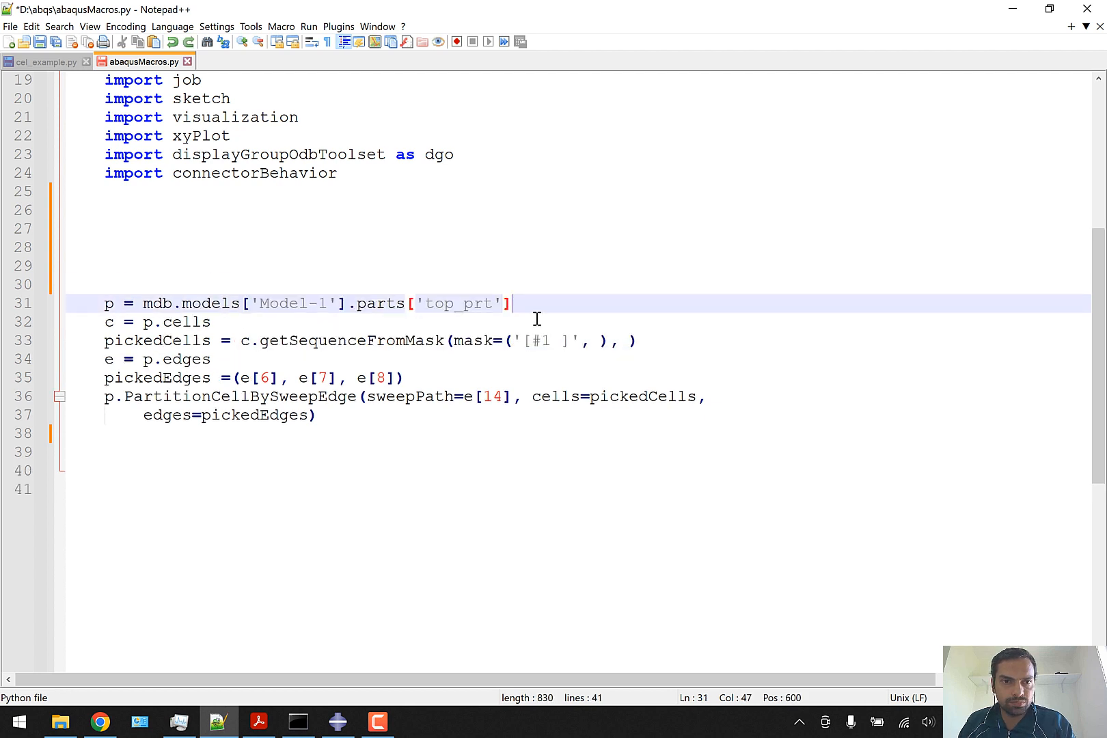
# Delete the top_prt assignment above the cell partition code, and replace c with p.cells in pickedCells, removing the c assignment.
pyautogui.keyDown('shift'); pyautogui.click(353, 266); pyautogui.keyUp('shift')
pyautogui.press('BackSpace')
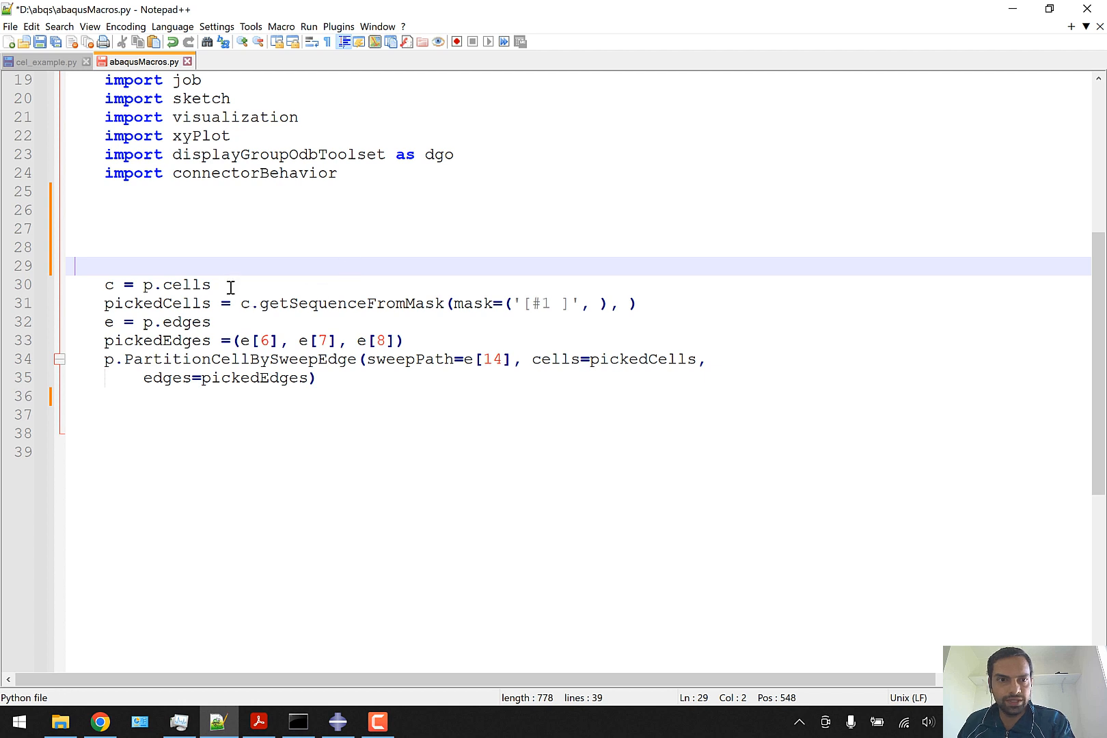
pyautogui.moveTo(231, 287); pyautogui.dragTo(143, 284)
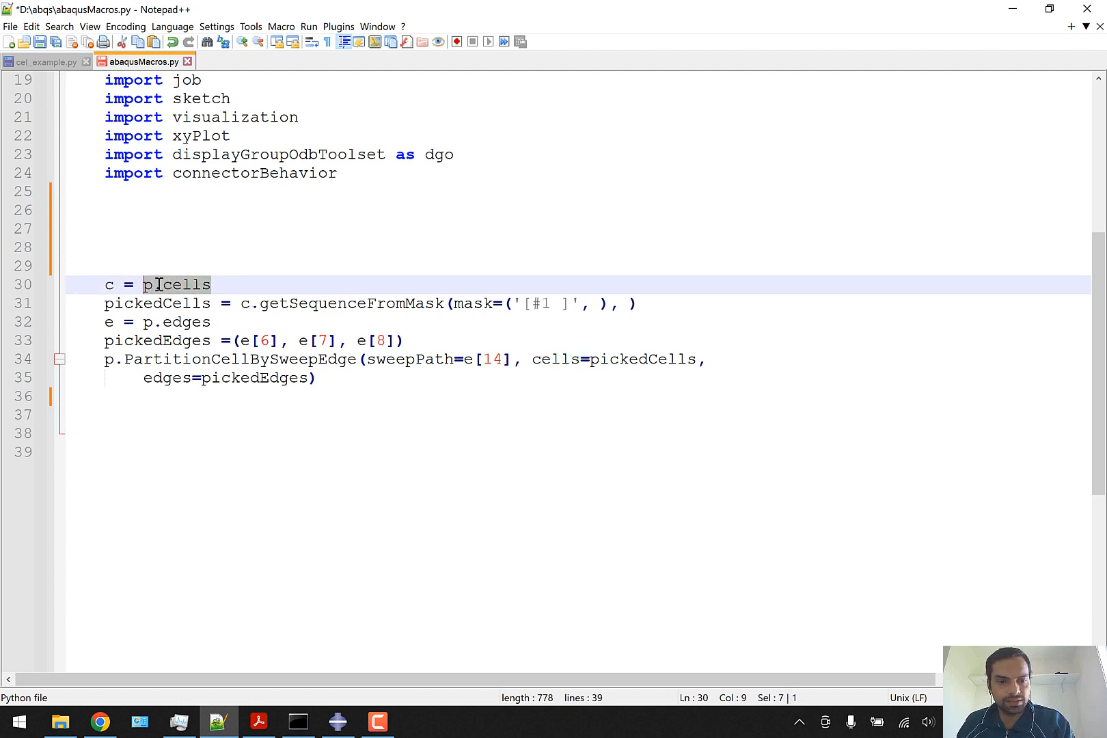
pyautogui.hotkey('ctrl', 'x')
pyautogui.doubleClick(246, 303)
pyautogui.hotkey('ctrl', 'v')
pyautogui.moveTo(197, 286); pyautogui.dragTo(71, 276)
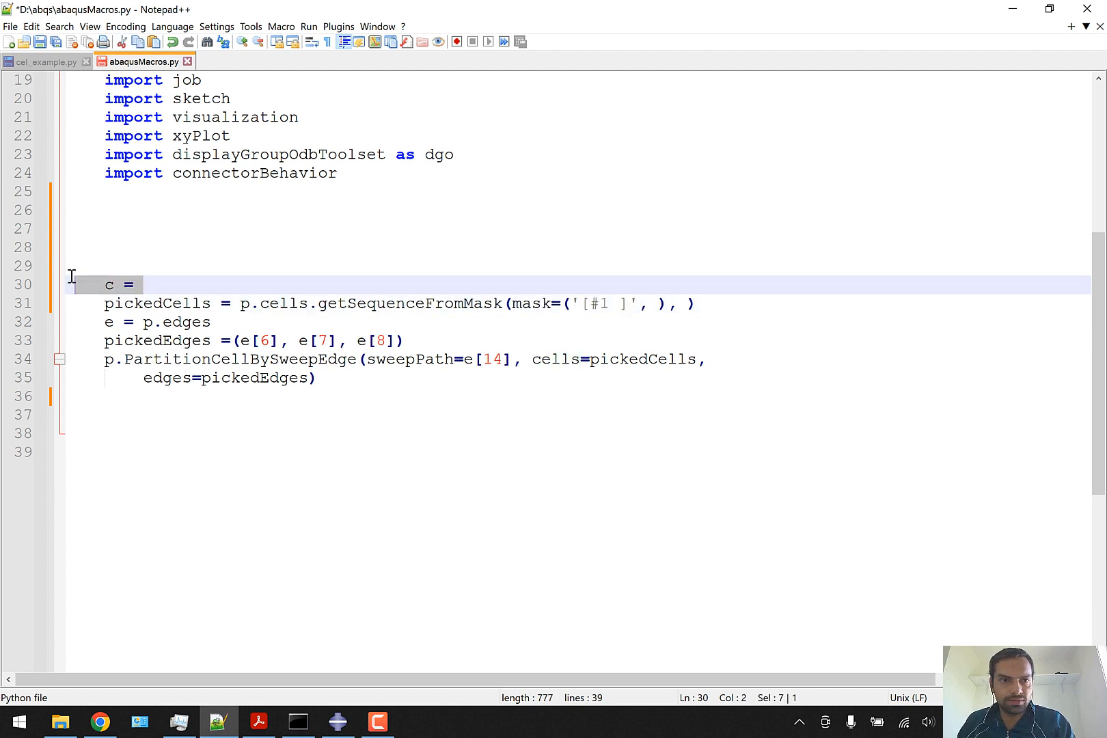
pyautogui.press('BackSpace')
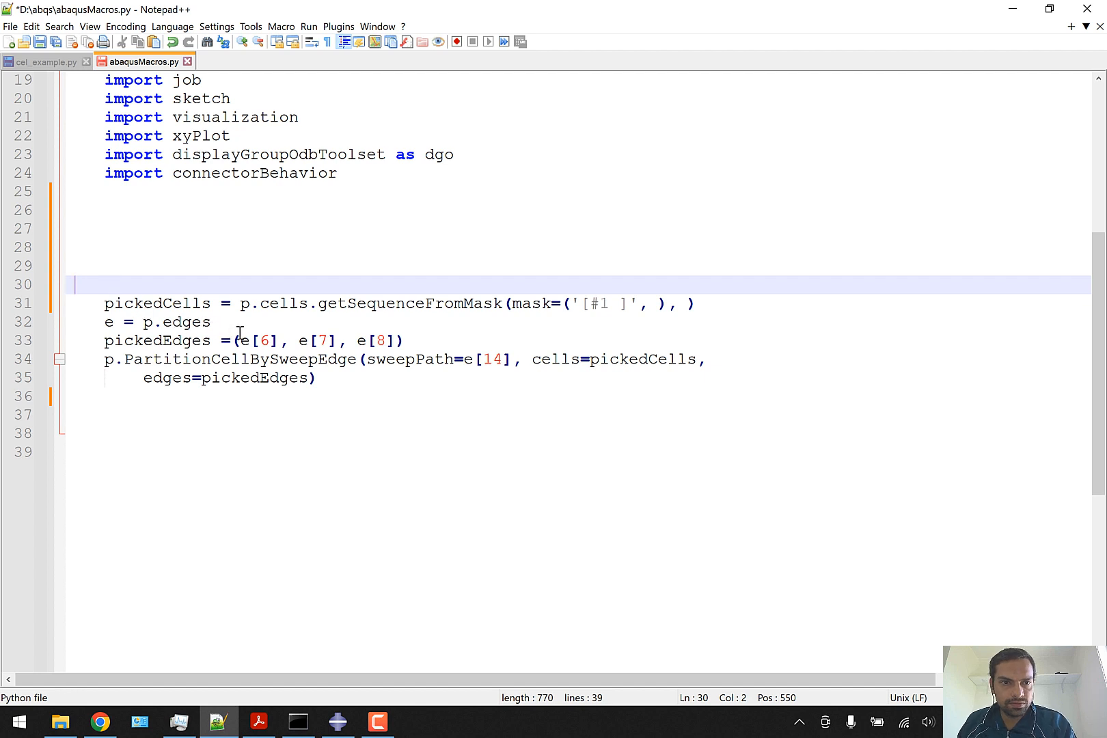
# Join the edges=pickedEdges argument onto the PartitionCellBySweepEdge line directly after the comma, without a space.
pyautogui.click(707, 360)
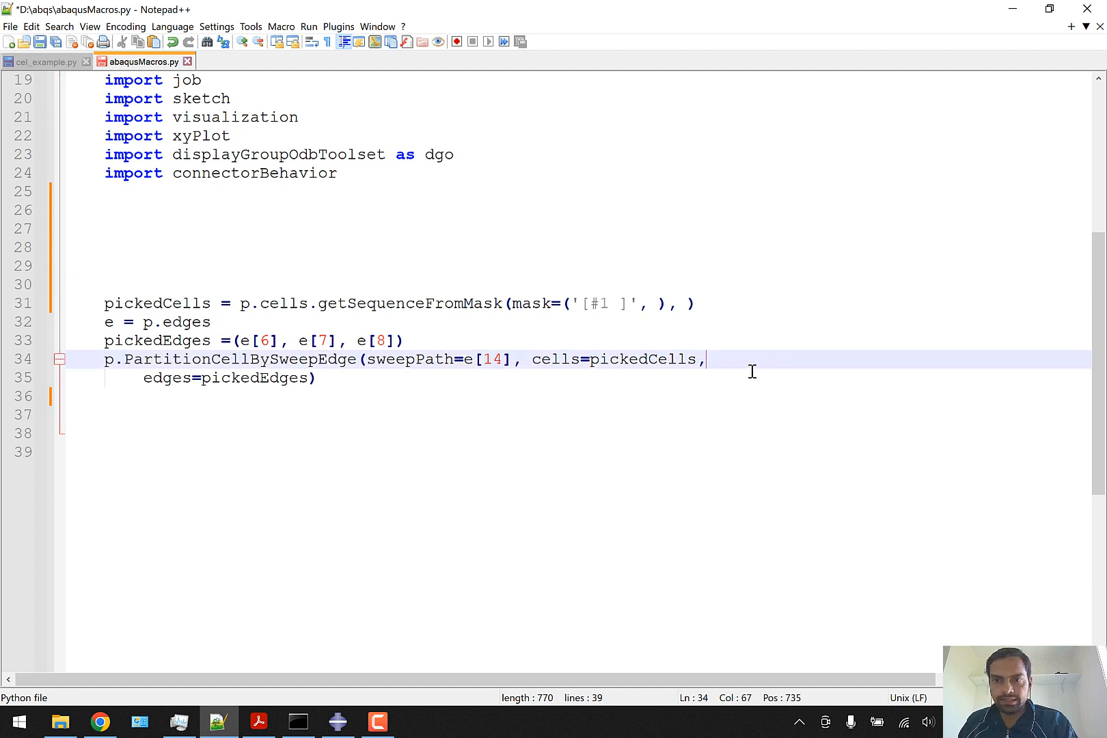
pyautogui.press('Delete')
pyautogui.press('Delete')
pyautogui.press('Delete')
pyautogui.press('Delete')
pyautogui.press('Delete')
pyautogui.press('Delete')
pyautogui.press('Delete')
pyautogui.press('Delete')
pyautogui.press('Delete')
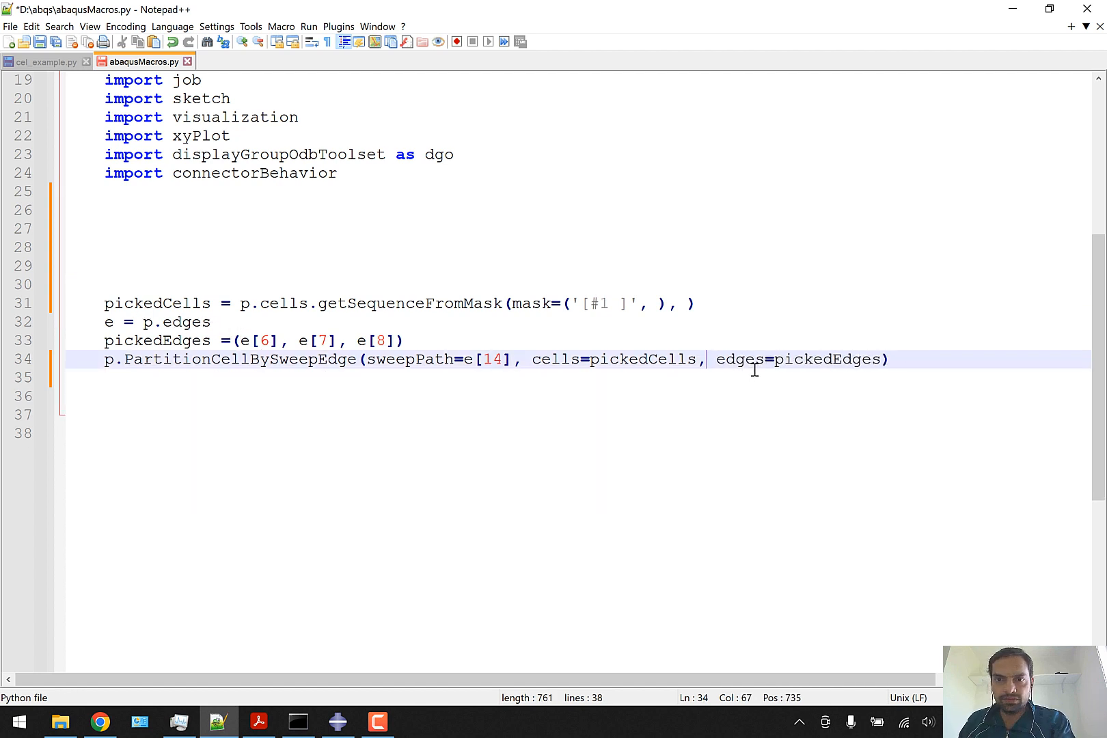
pyautogui.press('Delete')
# Move the cell partition code, from pickedCells through PartitionCellBySweepEdge, to the end of cel_example.py after a blank line.
pyautogui.moveTo(892, 359); pyautogui.dragTo(108, 307)
pyautogui.press('Delete')
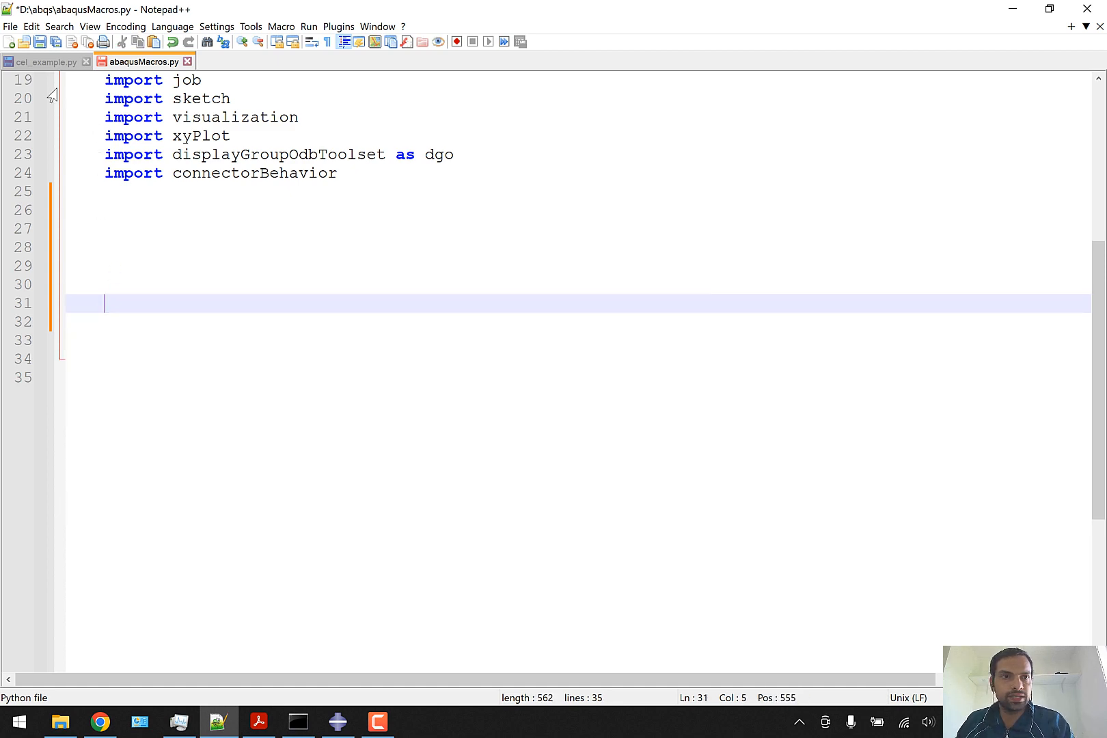
pyautogui.click(58, 65)
pyautogui.click(249, 582)
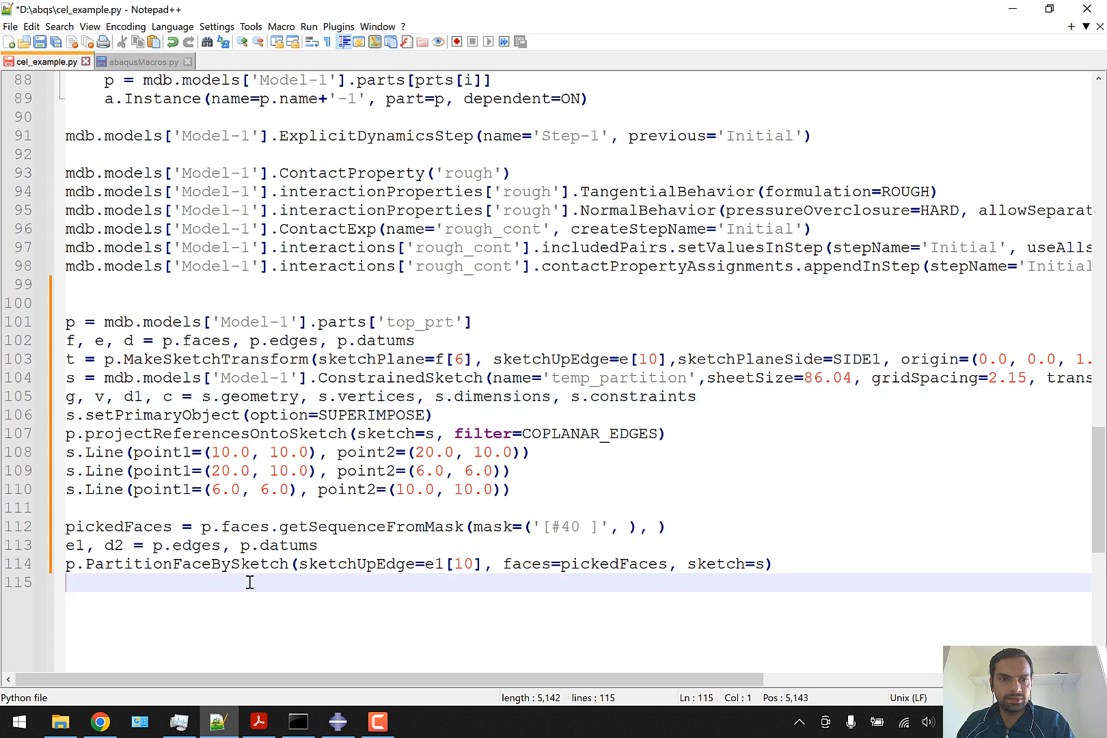
pyautogui.press('Return')
pyautogui.hotkey('ctrl', 'v')
pyautogui.scroll(-2, 254, 582)
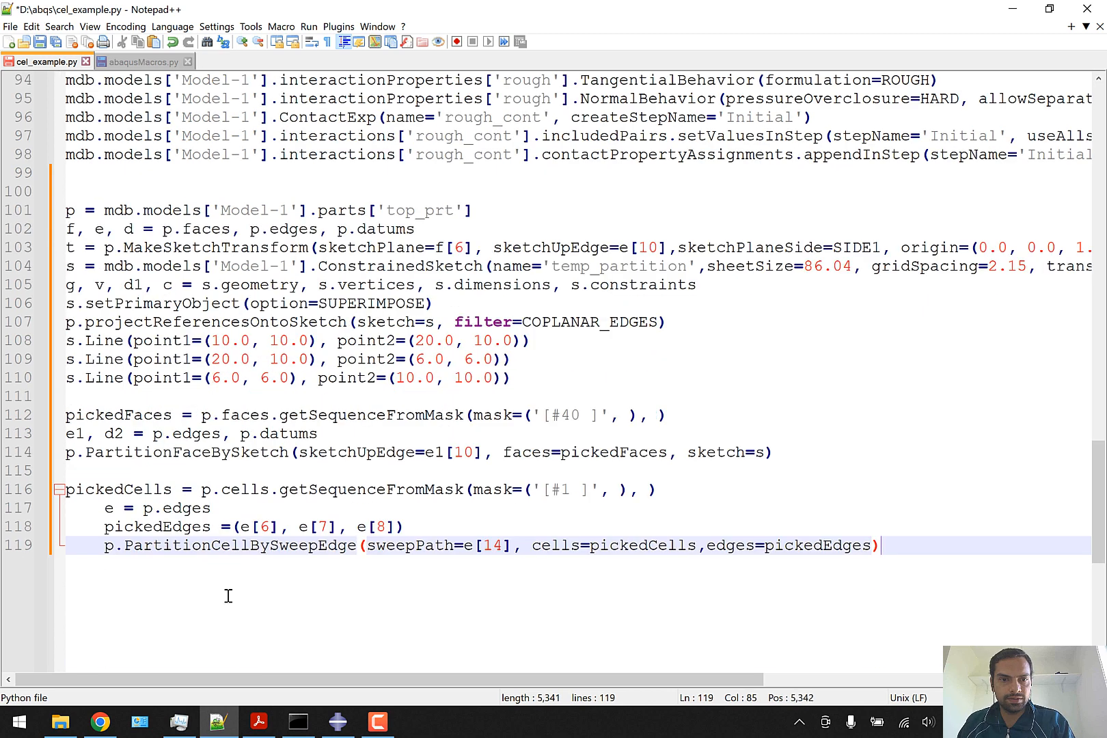
# Unindent the three pasted lines below pickedCells by one level and save cel_example.py.
pyautogui.moveTo(211, 546); pyautogui.dragTo(138, 509)
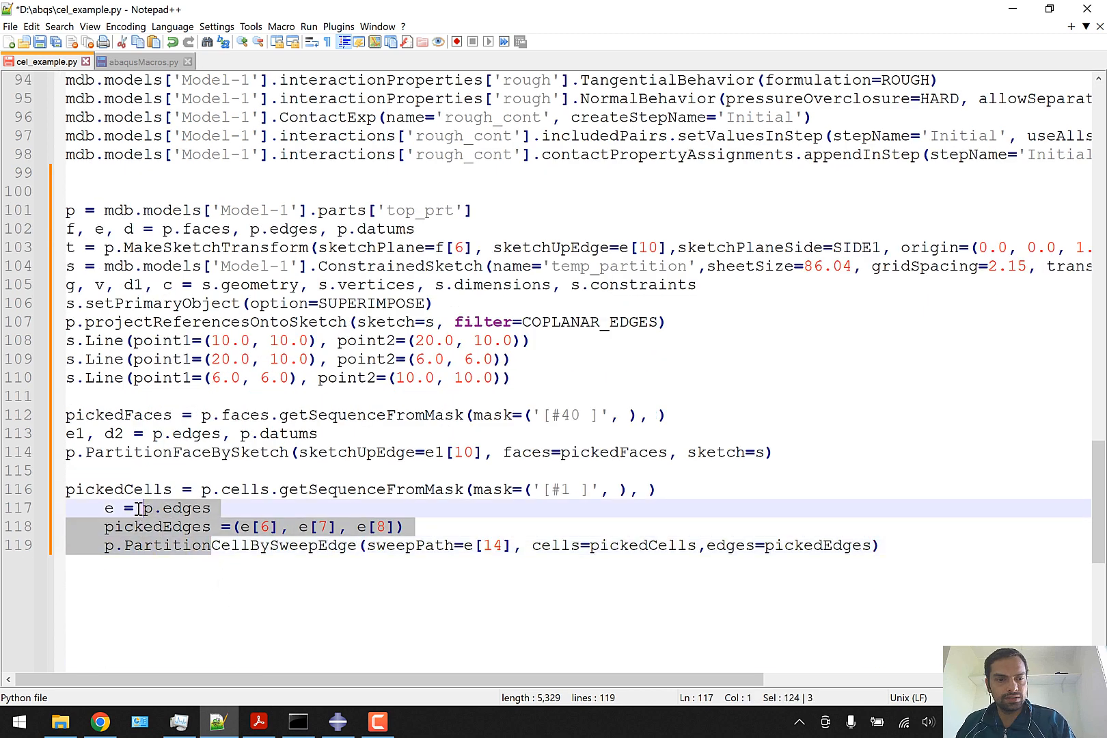
pyautogui.hotkey('shift', 'Tab')
pyautogui.hotkey('ctrl', 's')
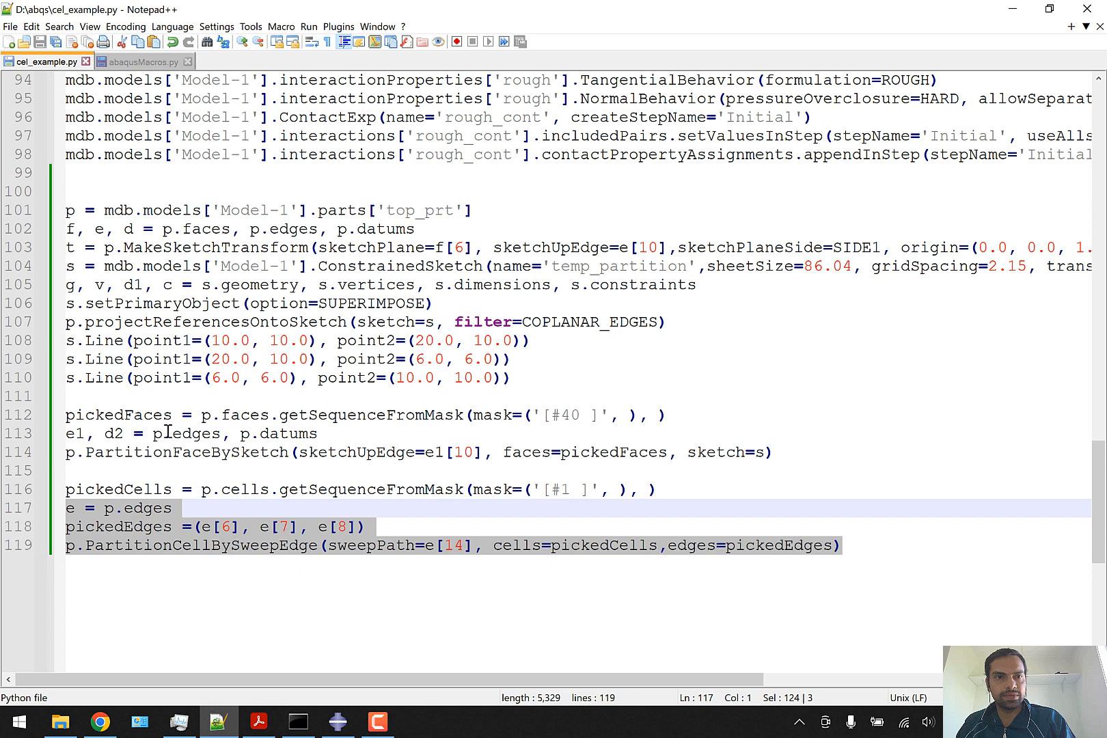
# Close abaqusMacros.py without saving its changes.
pyautogui.click(164, 63)
pyautogui.click(187, 61)
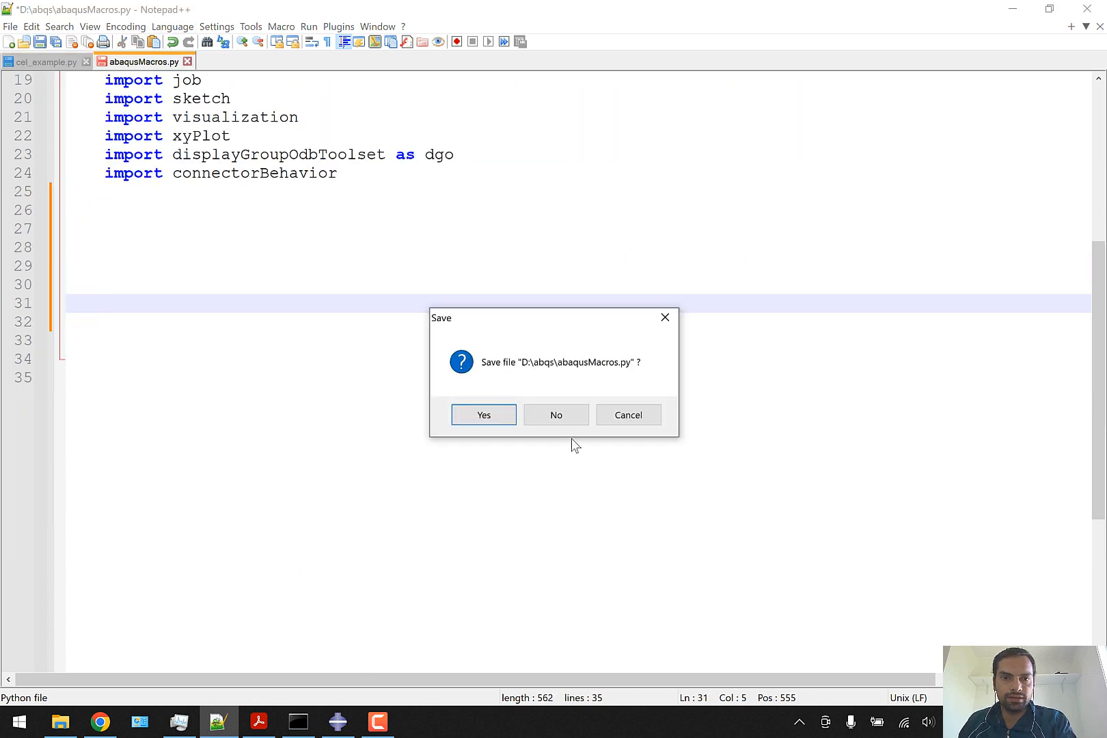
pyautogui.press('Tab')
pyautogui.press('Return')
# Switch to Abaqus/CAE and create a new model database without saving the current one.
pyautogui.click(338, 722)
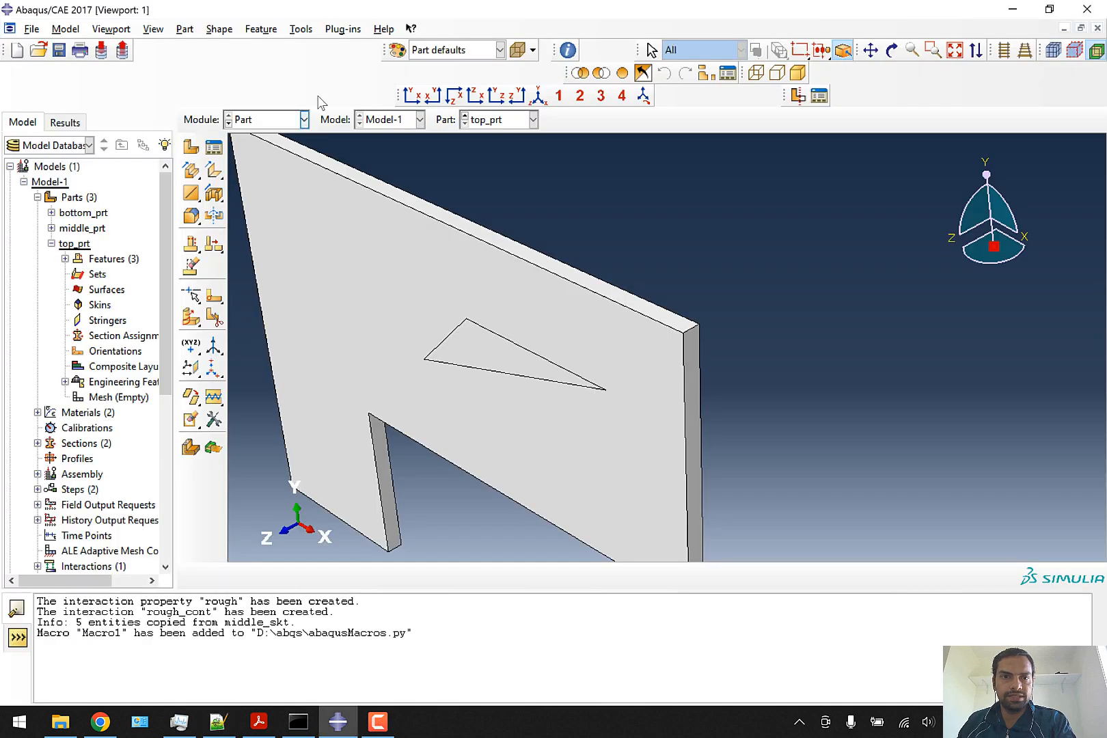
pyautogui.click(32, 29)
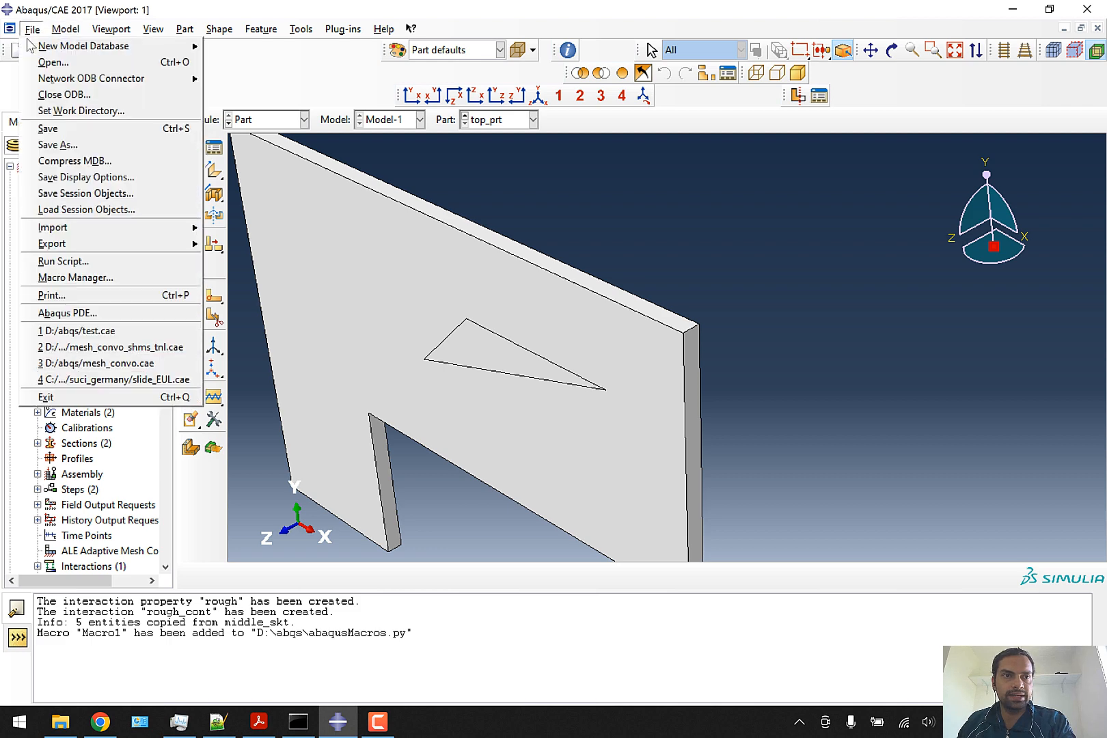
pyautogui.moveTo(29, 46)
pyautogui.click(259, 46)
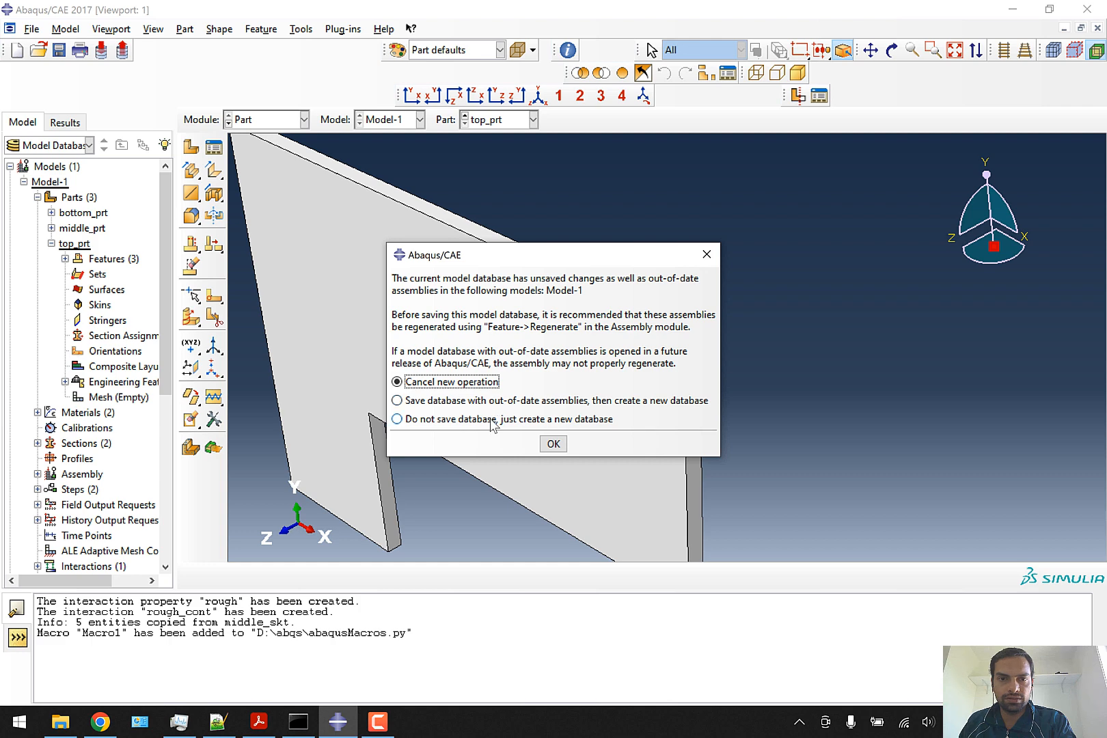
pyautogui.click(493, 419)
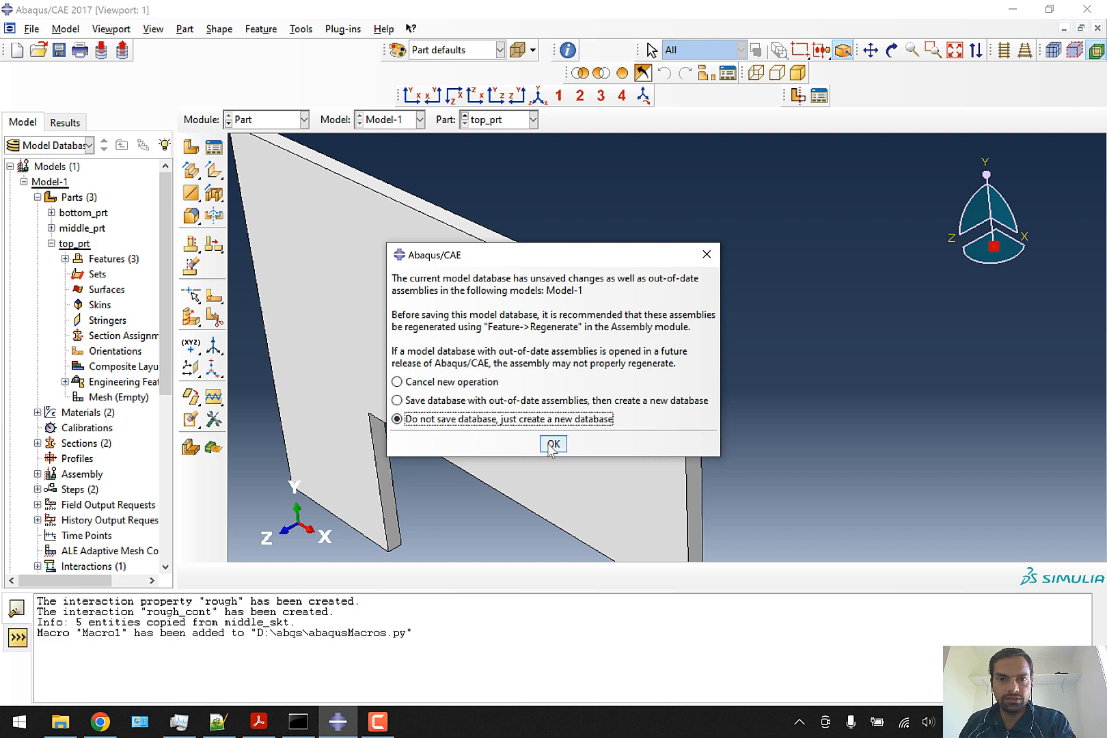
pyautogui.click(552, 444)
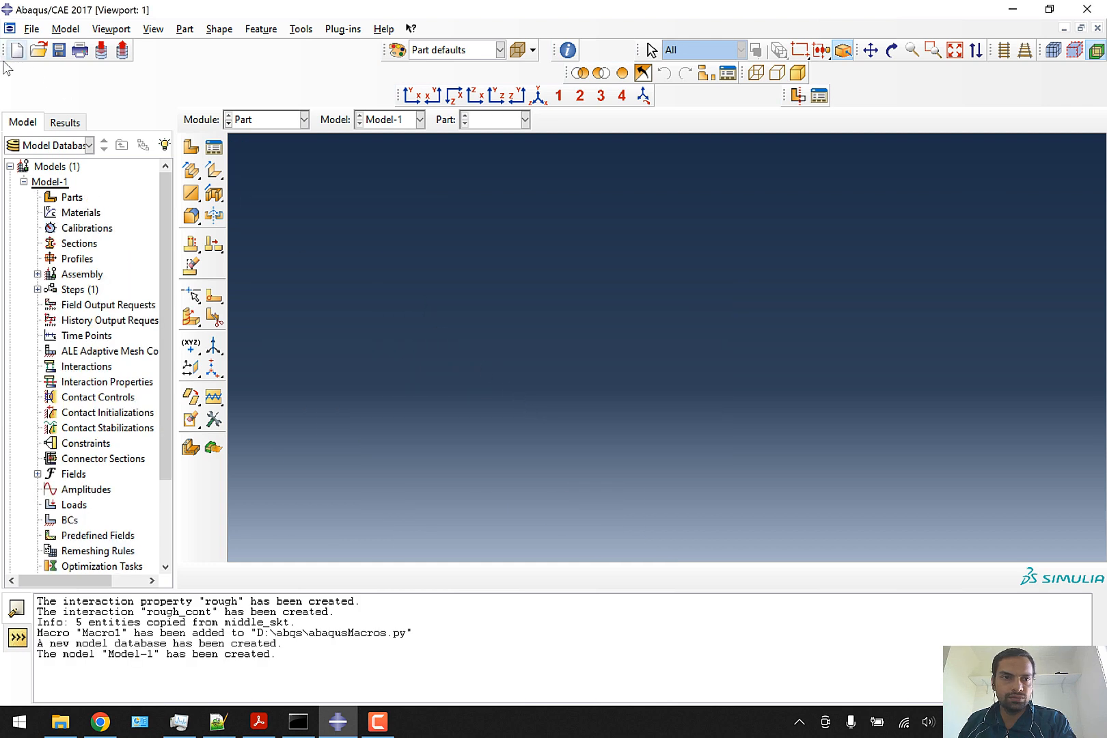
# Run the cel_example.py script from the abqs directory.
pyautogui.click(32, 29)
pyautogui.click(65, 257)
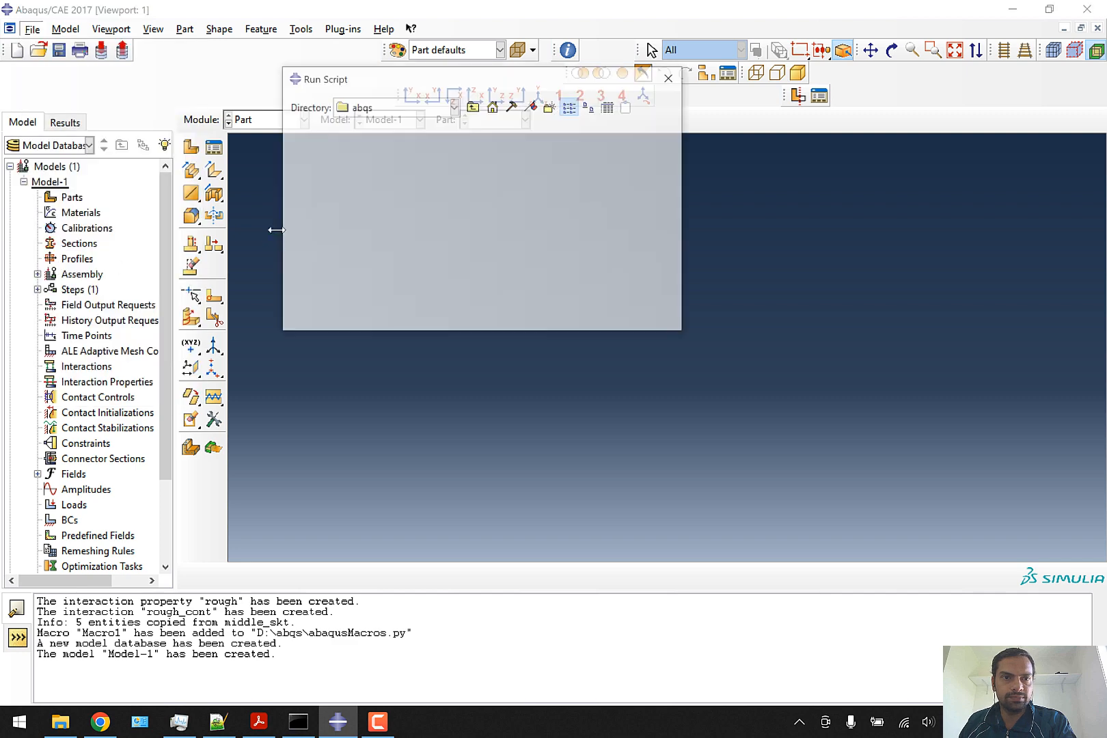
pyautogui.doubleClick(345, 180)
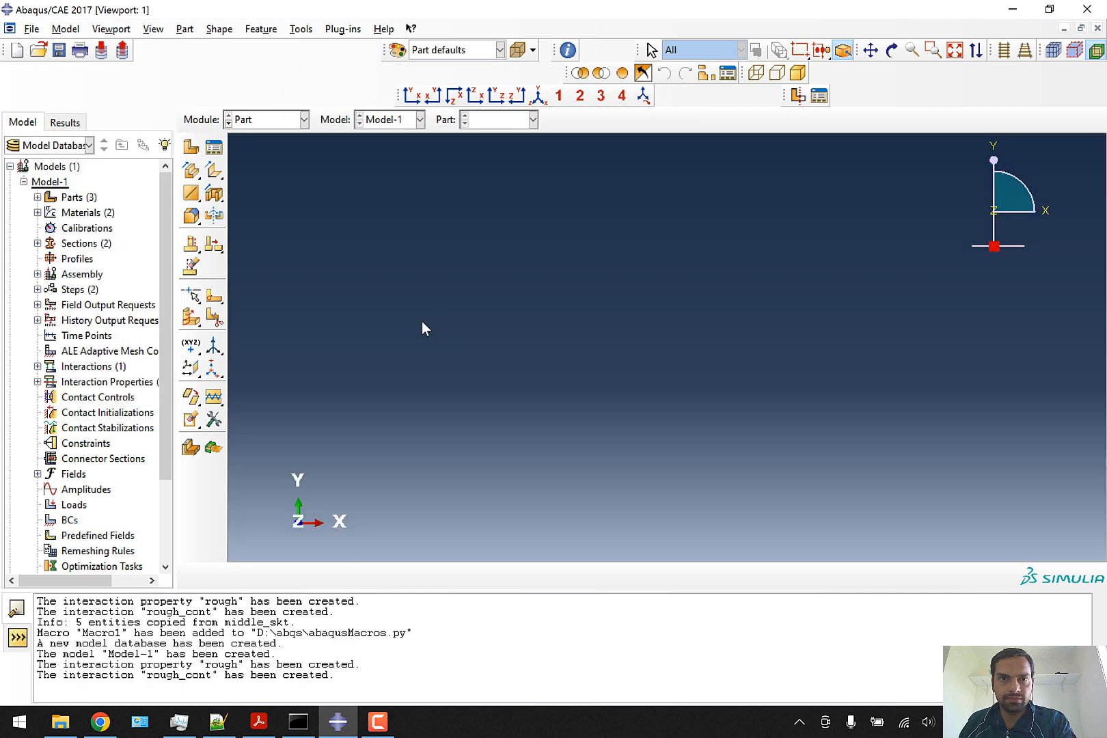
# Display the top_prt part and rotate it to inspect the triangular partition.
pyautogui.click(511, 120)
pyautogui.click(495, 165)
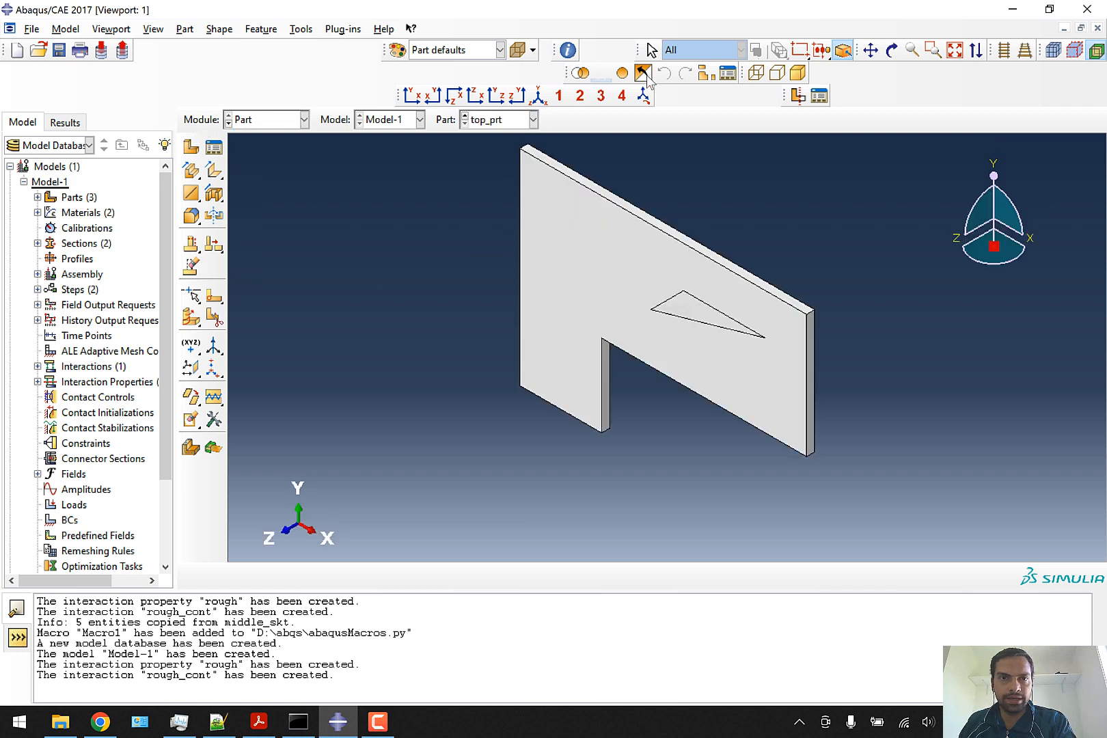
pyautogui.click(891, 49)
pyautogui.moveTo(783, 279)
pyautogui.mouseDown()
pyautogui.moveTo(601, 345)
pyautogui.moveTo(553, 348)
pyautogui.moveTo(771, 275)
pyautogui.mouseUp()
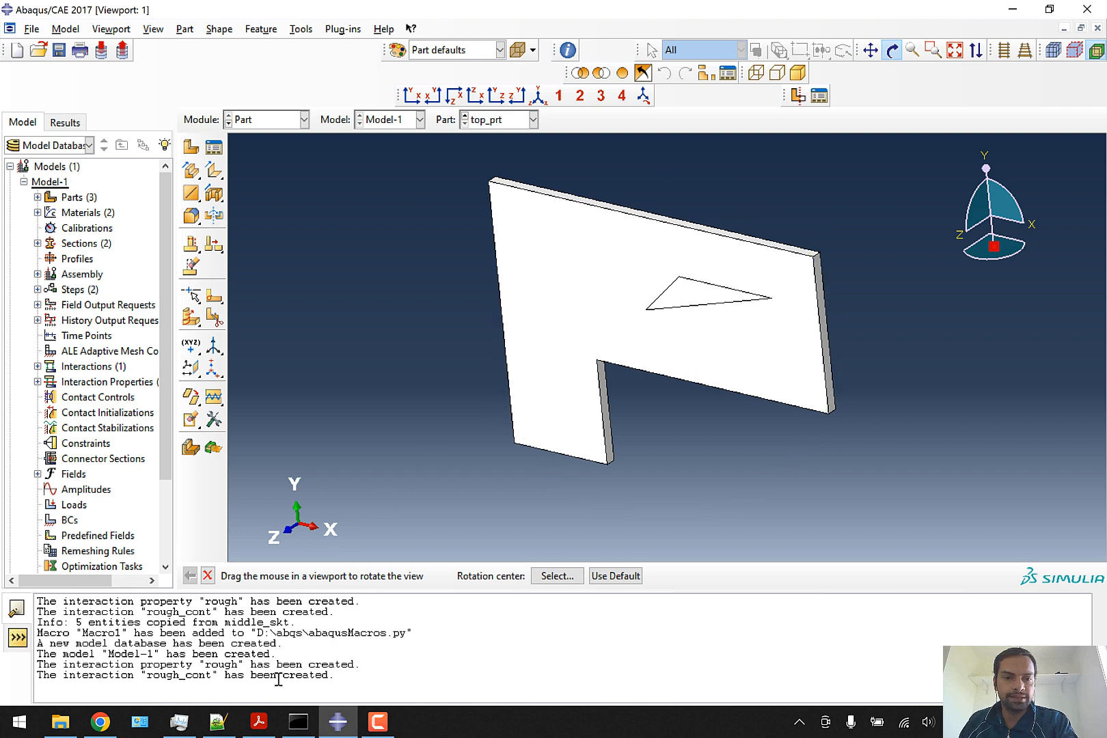
pyautogui.click(218, 721)
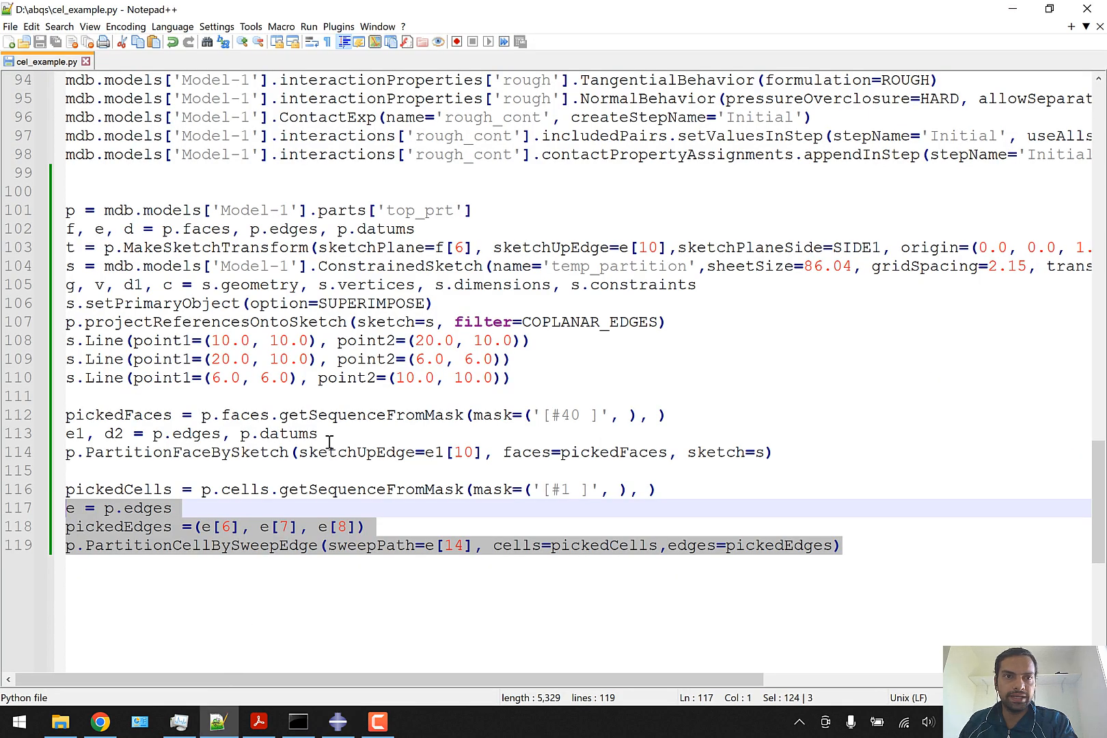
pyautogui.click(337, 721)
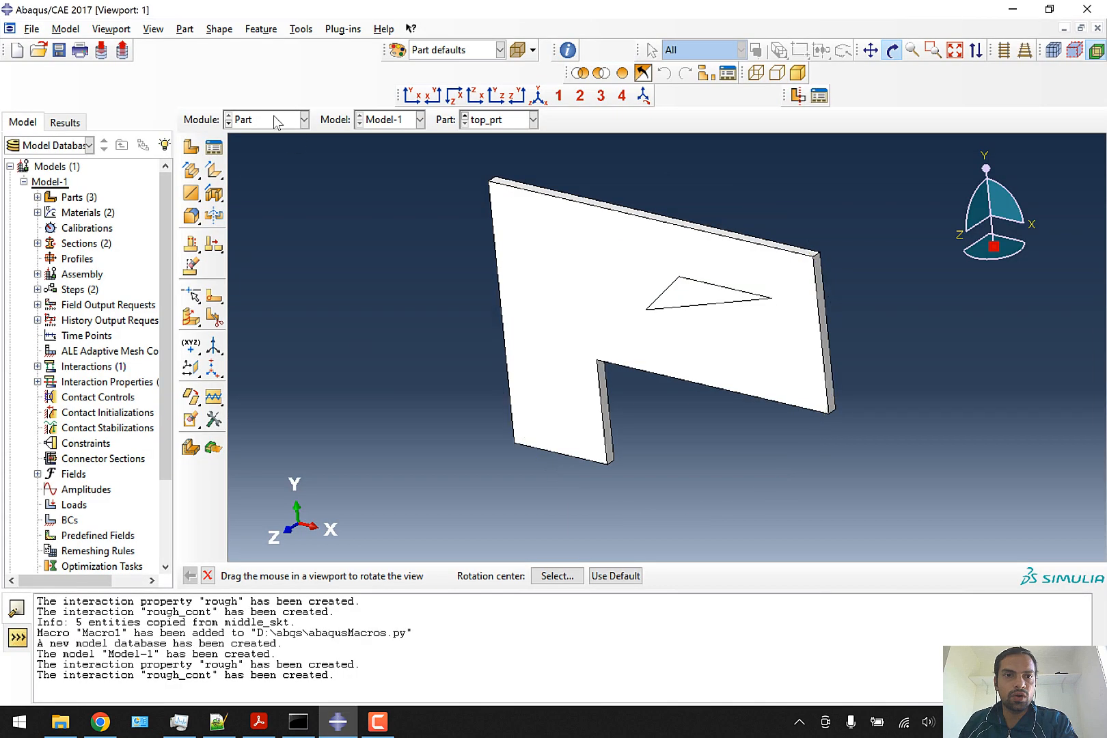
pyautogui.click(276, 121)
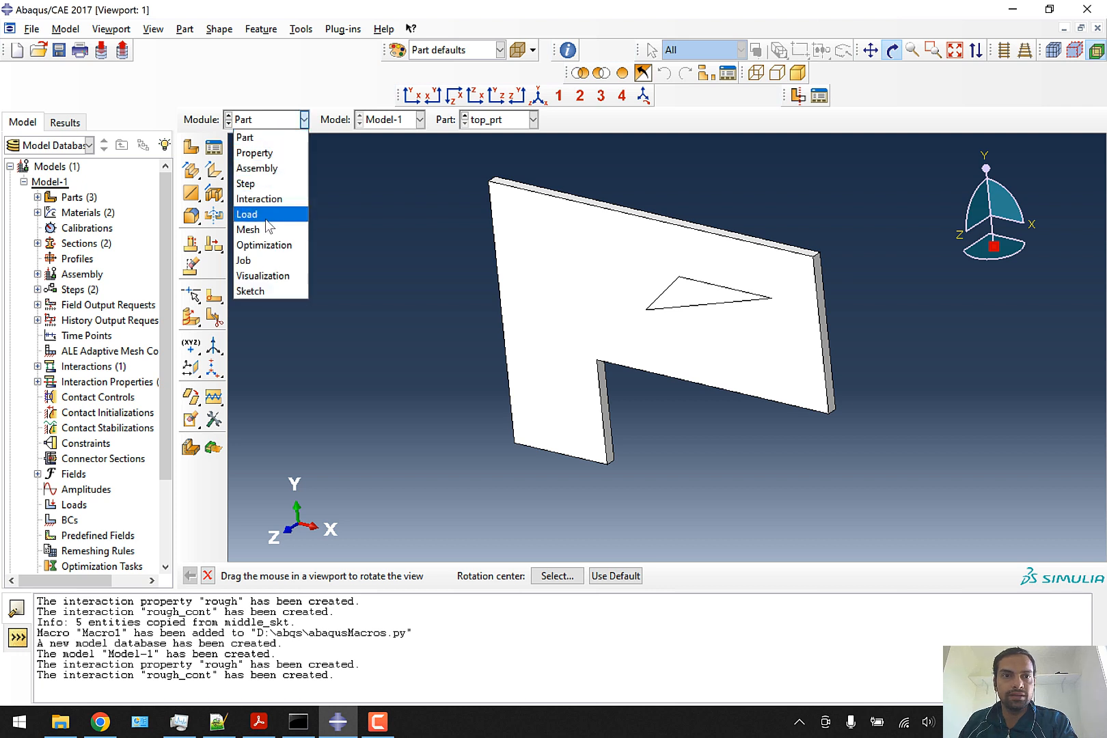
pyautogui.click(392, 203)
# Expand the model's parts and top_prt in the model tree and select its Sets container.
pyautogui.click(38, 196)
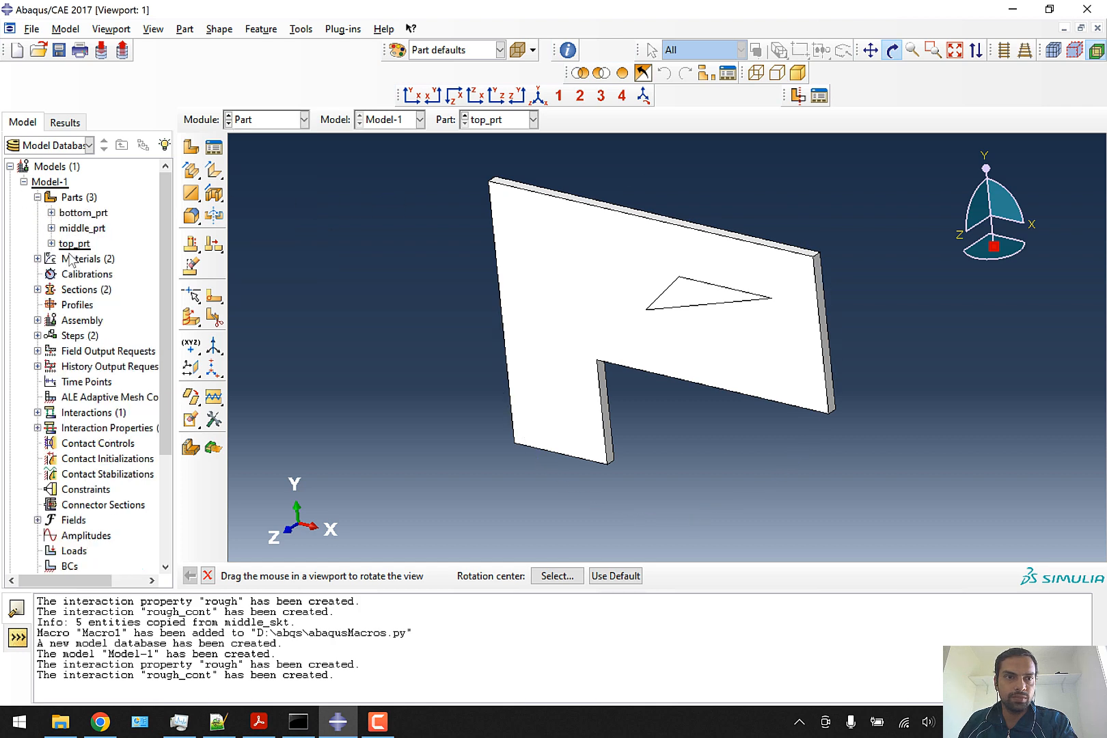
pyautogui.click(51, 243)
pyautogui.click(97, 273)
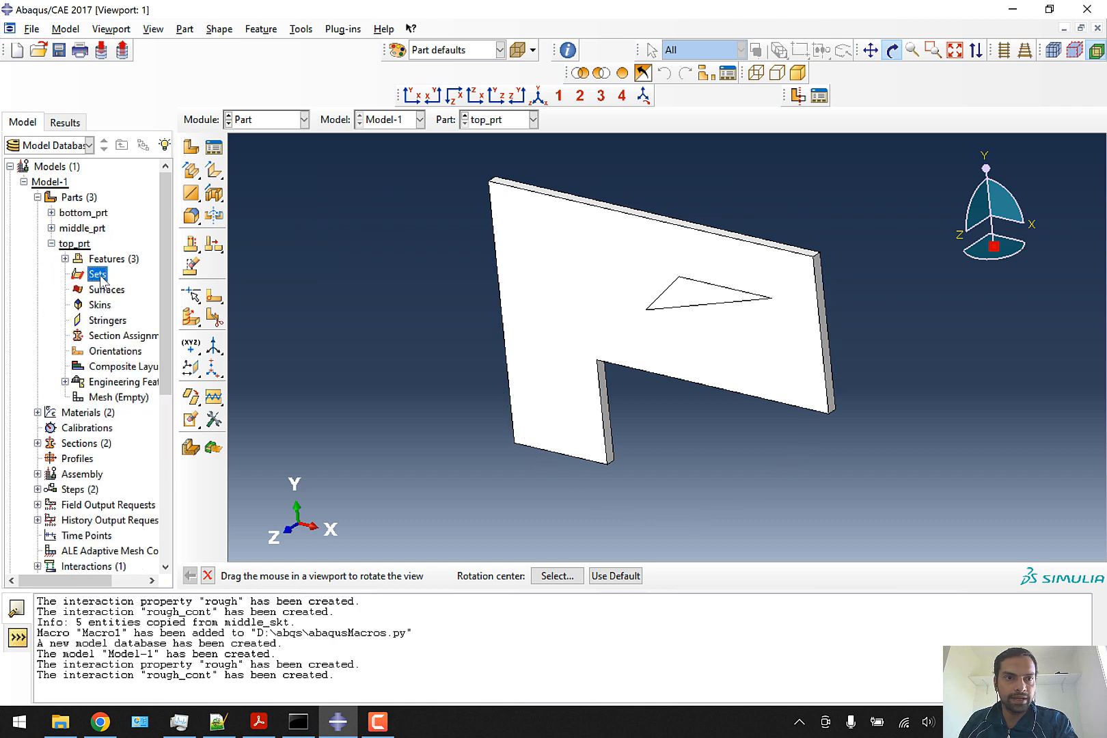
pyautogui.rightClick(98, 273)
pyautogui.click(131, 301)
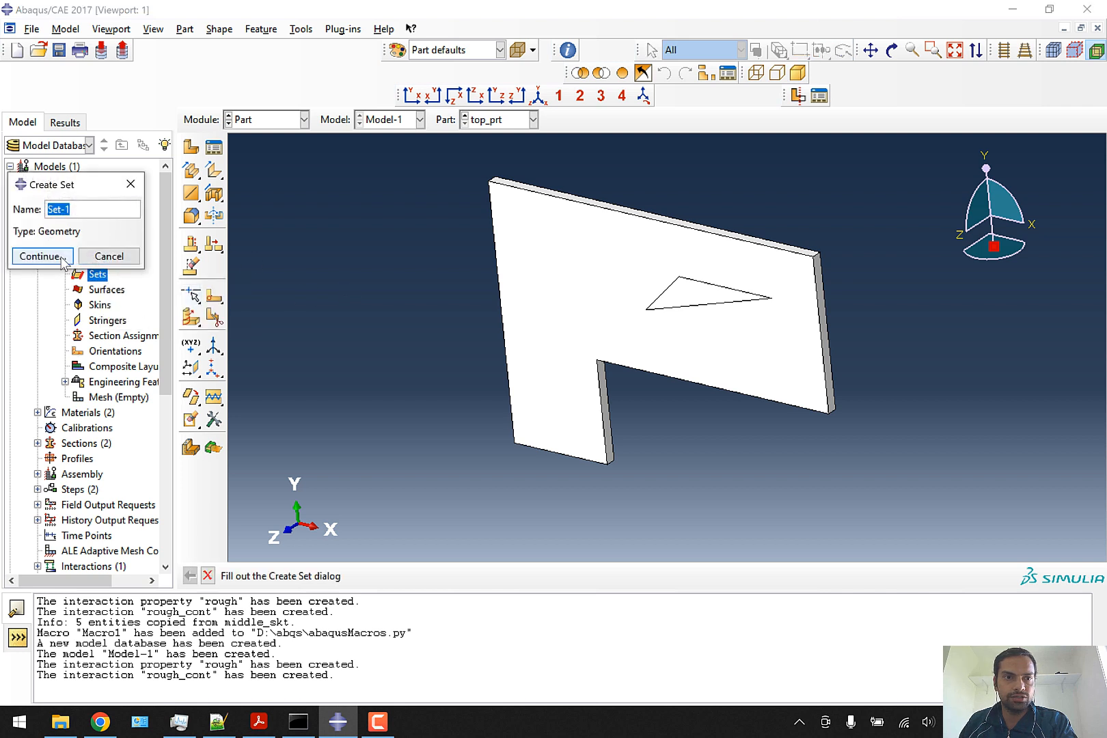
pyautogui.write('wedg')
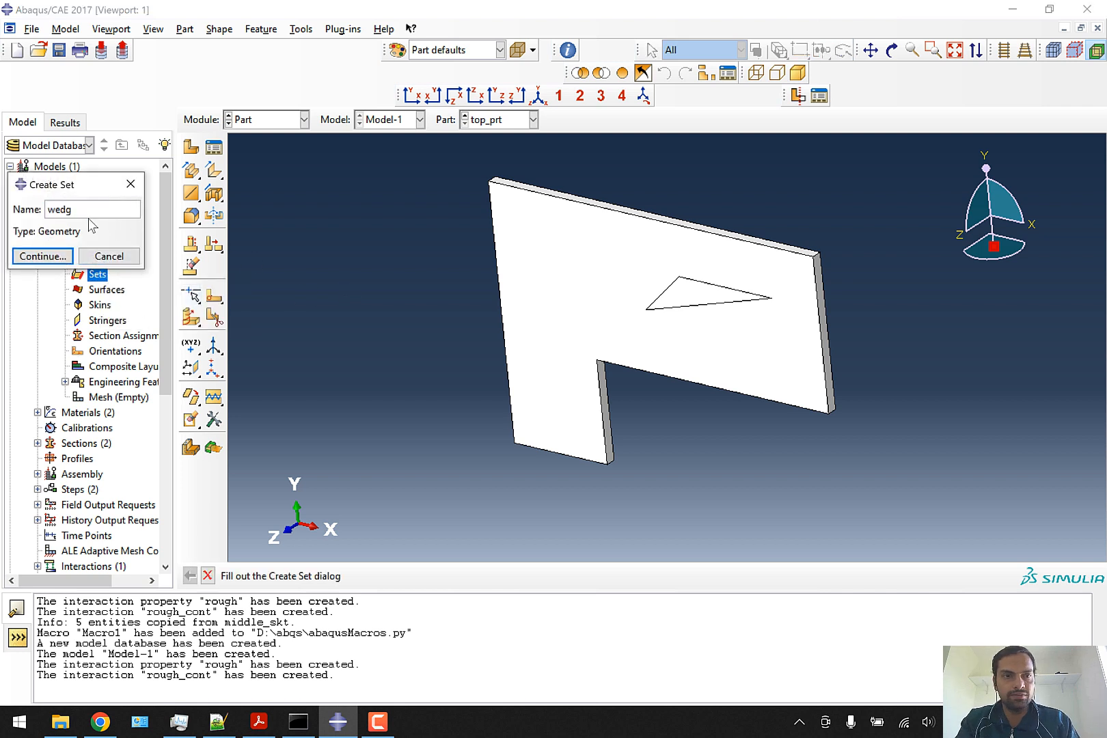
pyautogui.write('e')
pyautogui.click(60, 257)
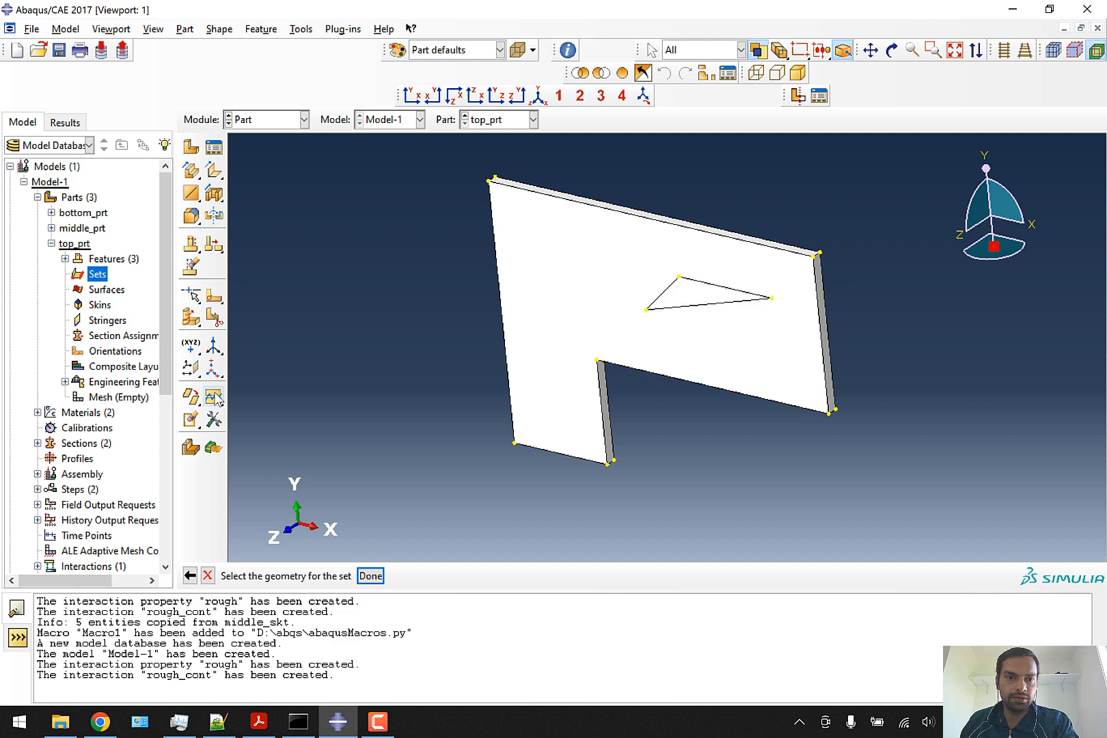
pyautogui.click(206, 574)
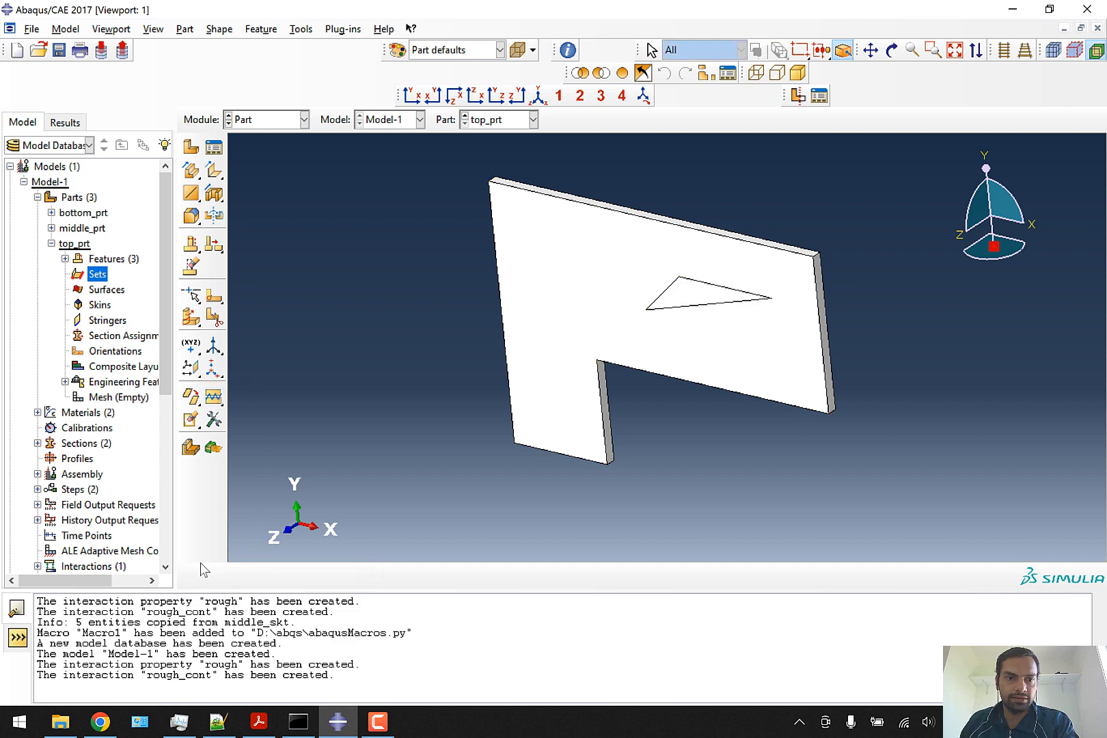
# Delete the existing Macro1 and start recording a new macro named Macro1 in the Work directory.
pyautogui.click(31, 28)
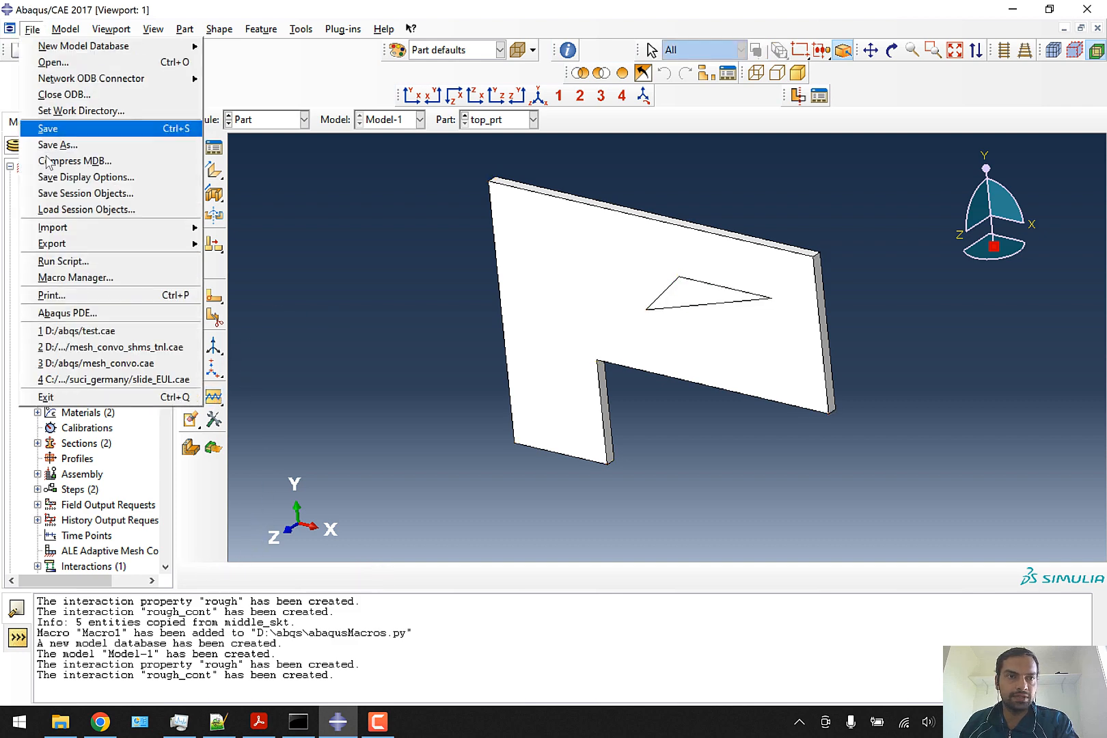
pyautogui.click(73, 278)
pyautogui.click(423, 194)
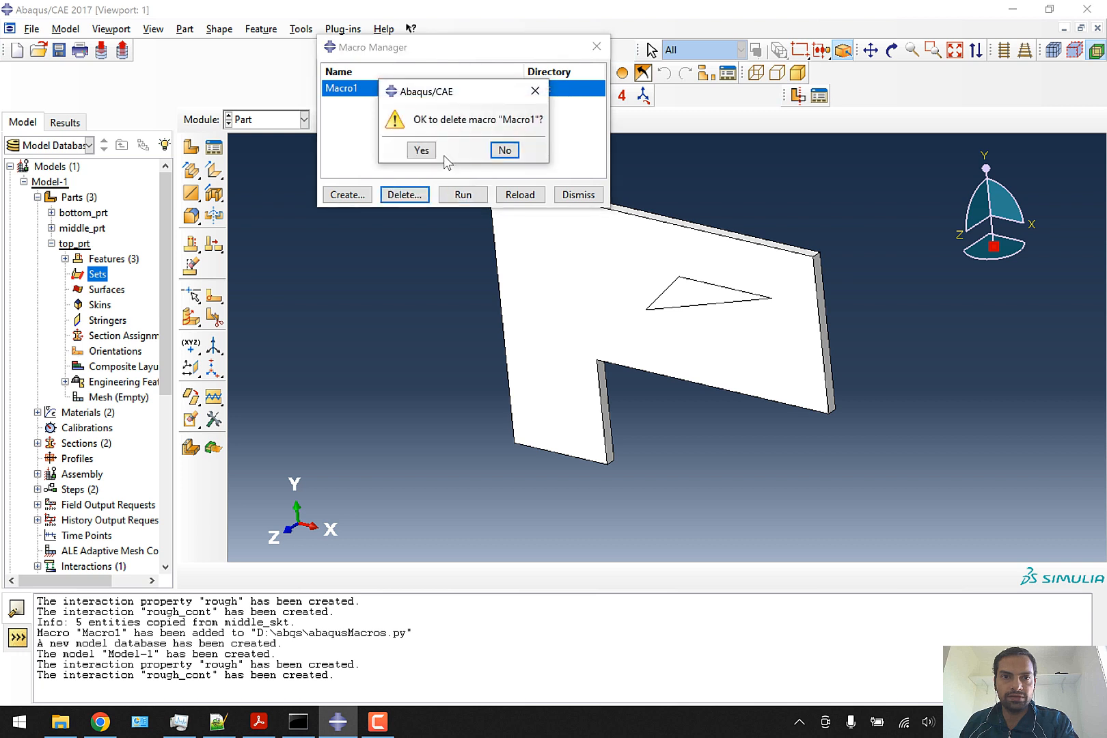
pyautogui.click(423, 148)
pyautogui.click(347, 195)
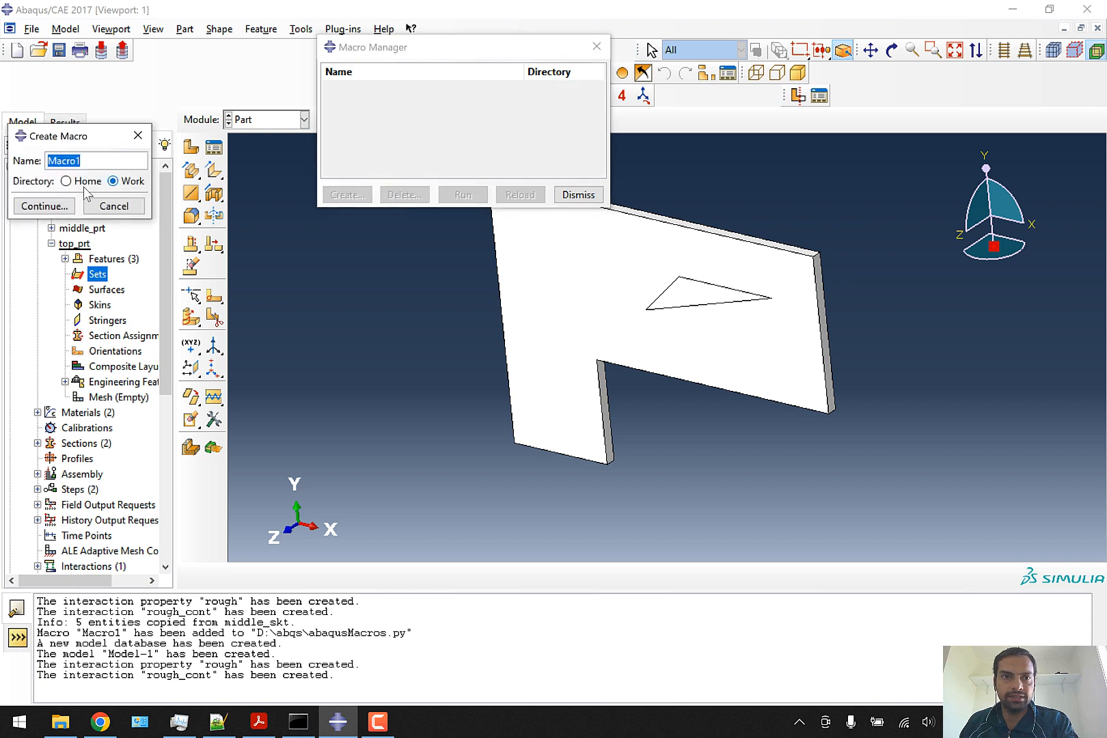
pyautogui.click(65, 205)
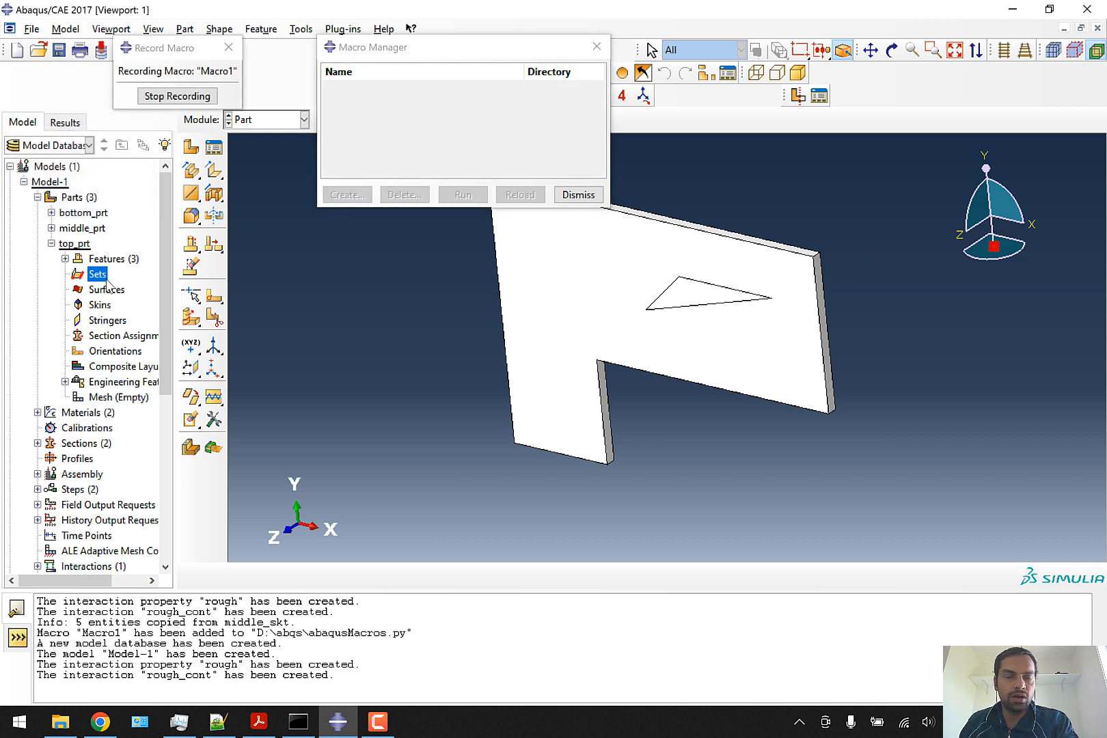
# Create a geometry set named wedge on top_prt from the triangular partitioned cell.
pyautogui.rightClick(105, 281)
pyautogui.click(130, 302)
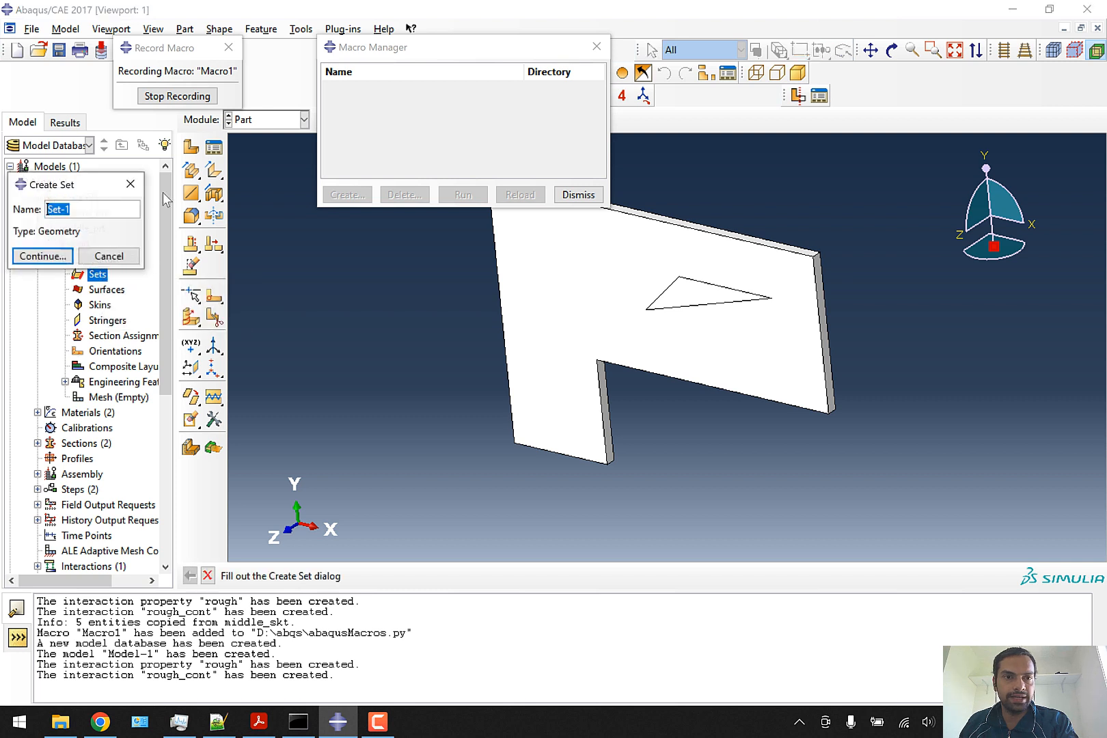
pyautogui.write('wedge')
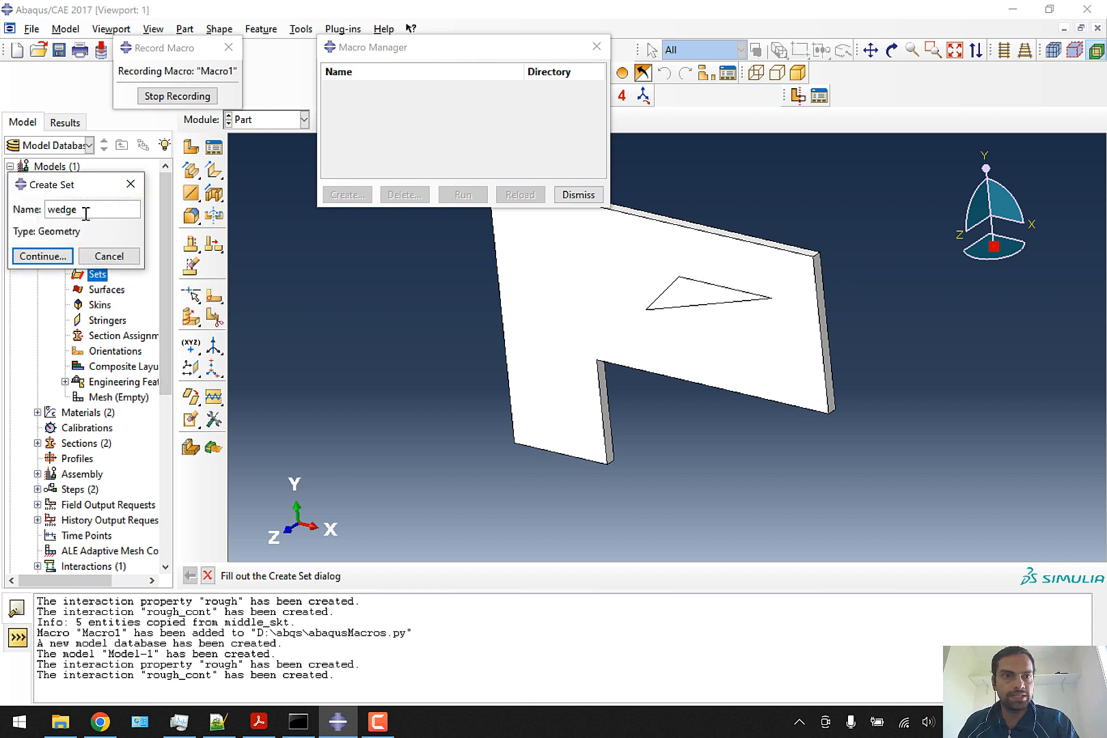
pyautogui.click(42, 256)
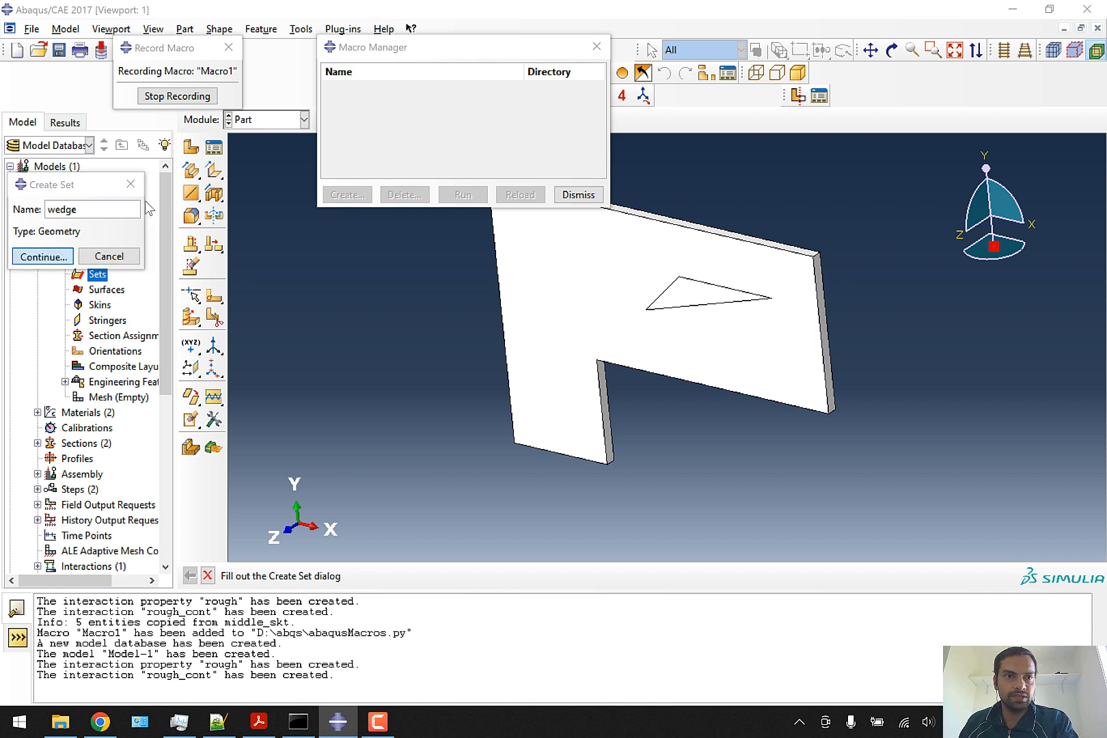
pyautogui.click(697, 298)
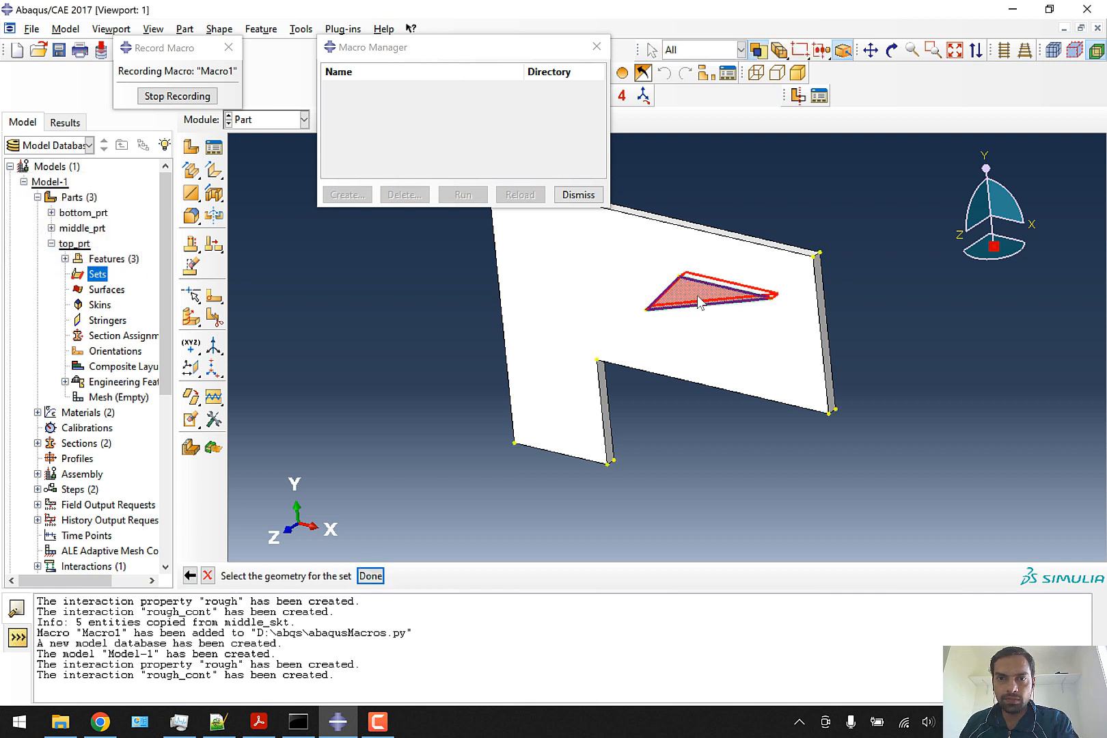
pyautogui.click(369, 576)
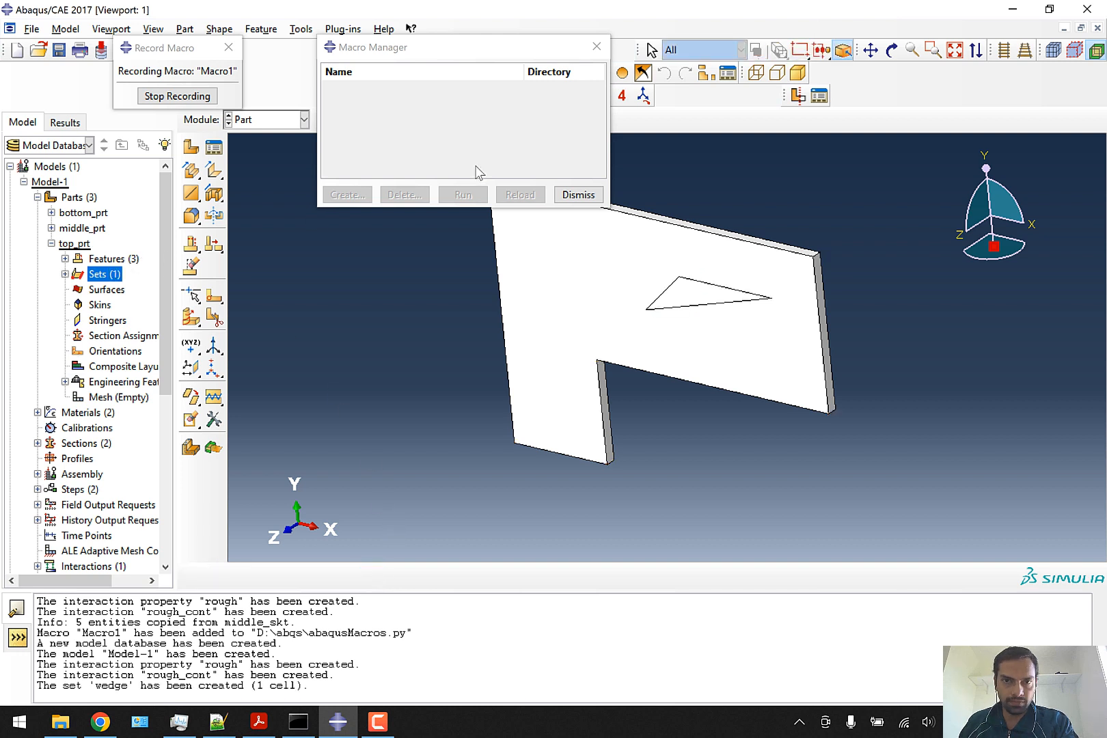
# Close the Macro Manager and start a section assignment on top_prt with the whole part, both cells, as region Set-2.
pyautogui.moveTo(511, 52); pyautogui.dragTo(438, 78)
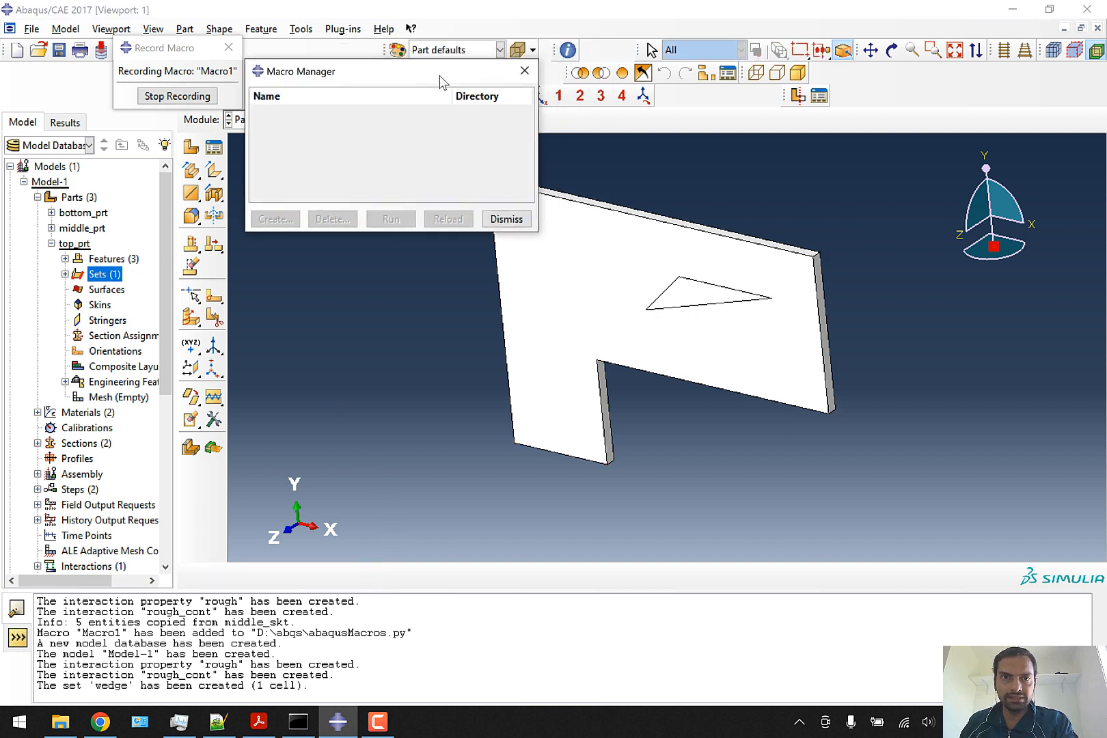
pyautogui.click(506, 218)
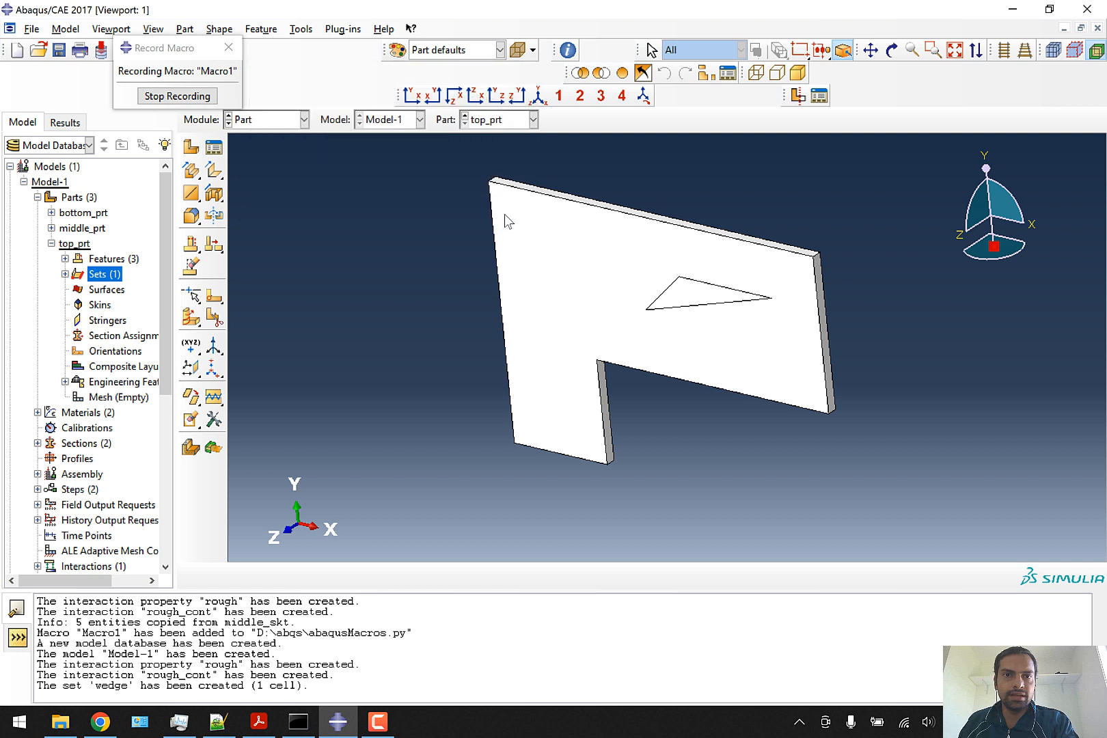
pyautogui.doubleClick(103, 339)
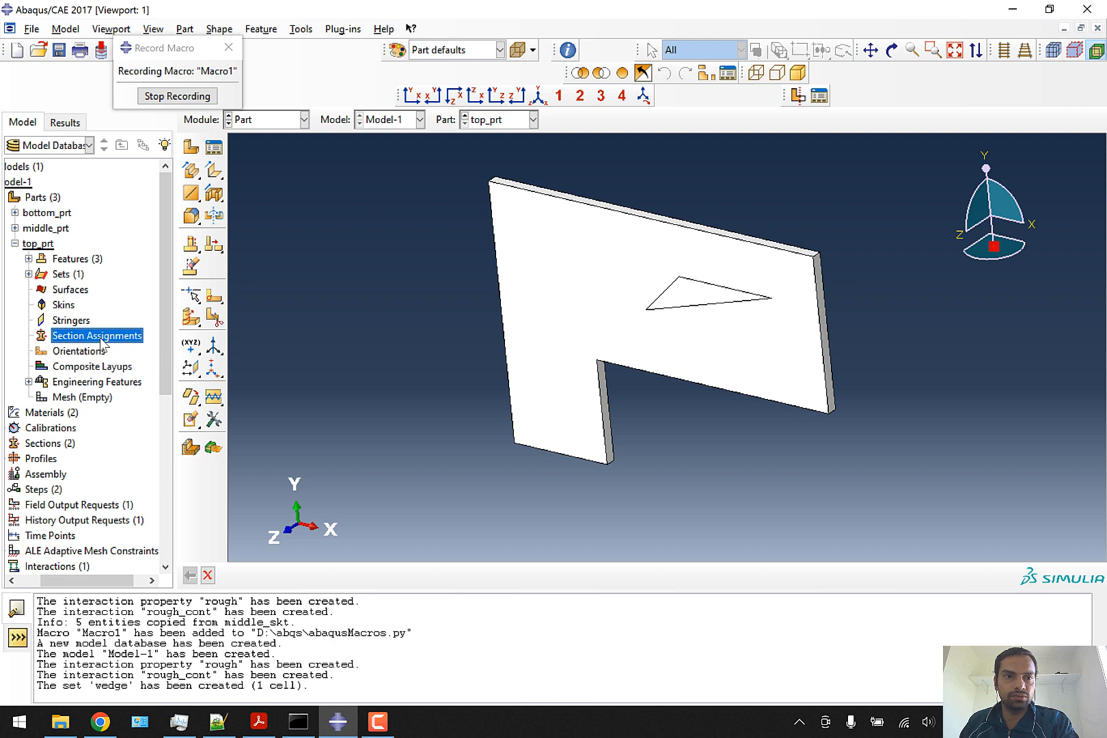
pyautogui.rightClick(102, 341)
pyautogui.click(129, 365)
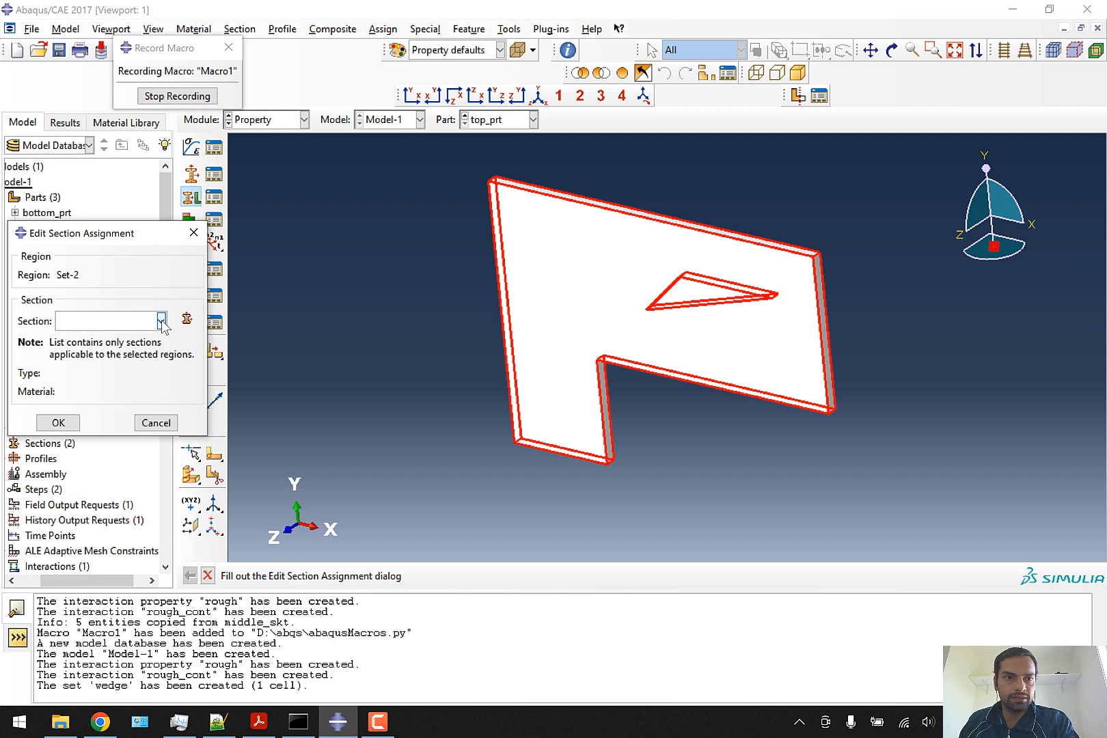
pyautogui.moveTo(137, 234); pyautogui.dragTo(316, 208)
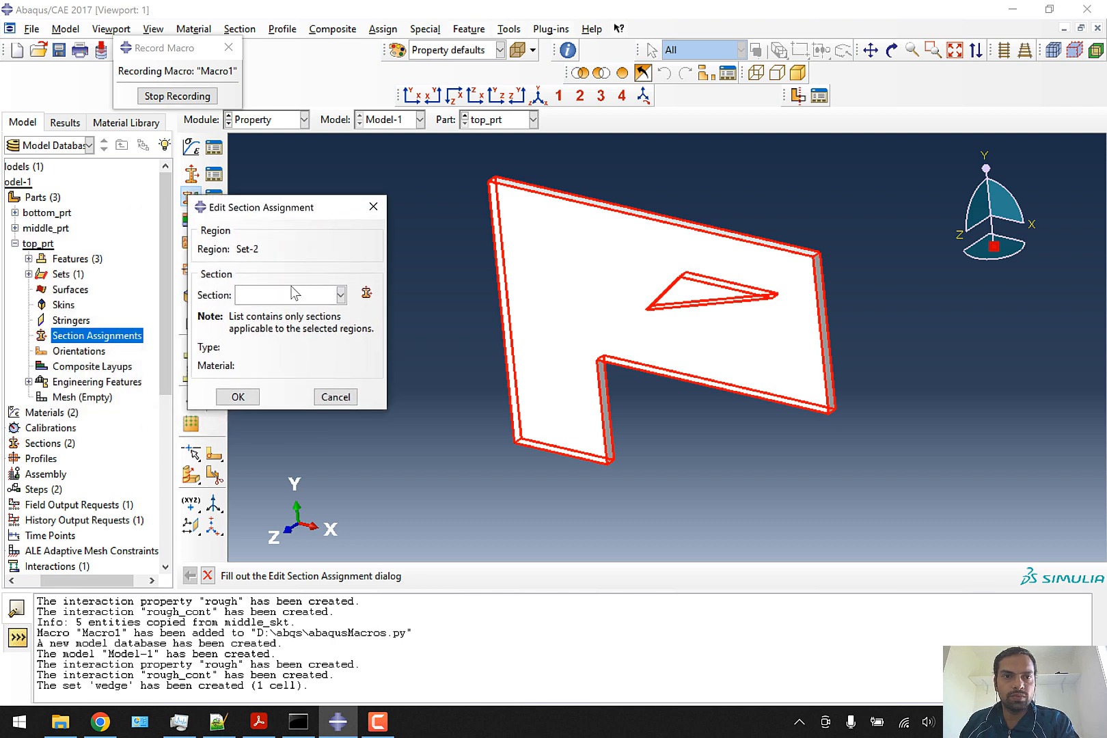
# Create a solid Eulerian section named eul_section with soil as base material and assign it to the selected top_prt region.
pyautogui.click(365, 293)
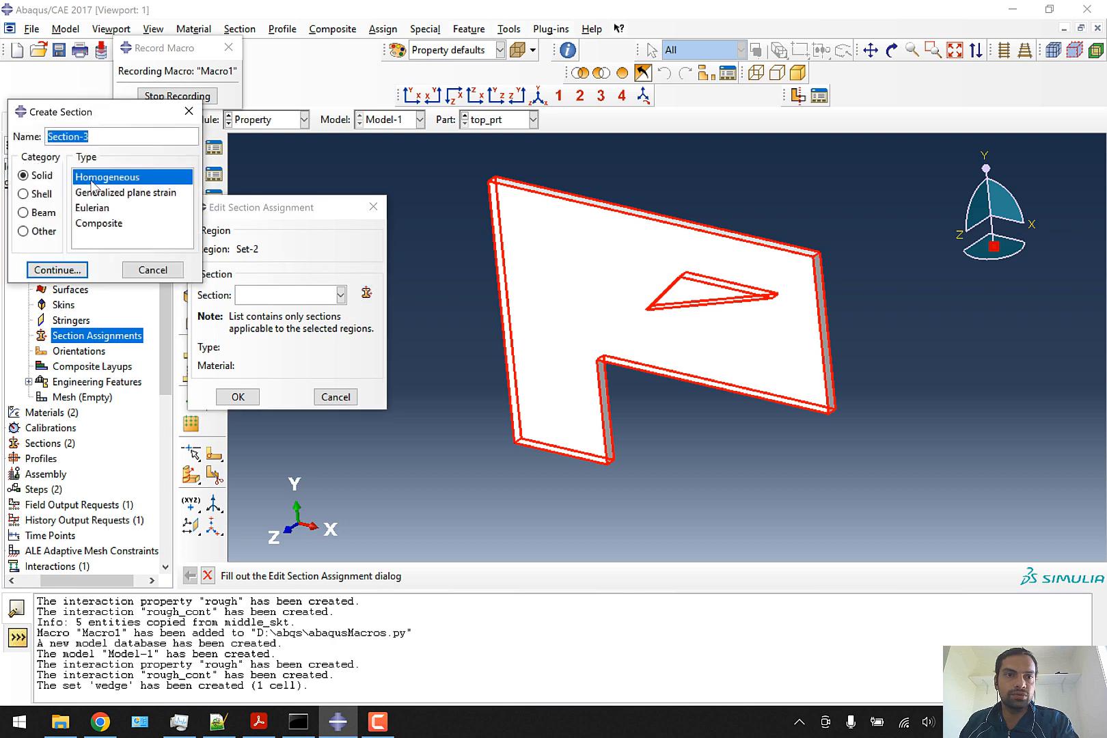
pyautogui.click(96, 208)
pyautogui.tripleClick(107, 138)
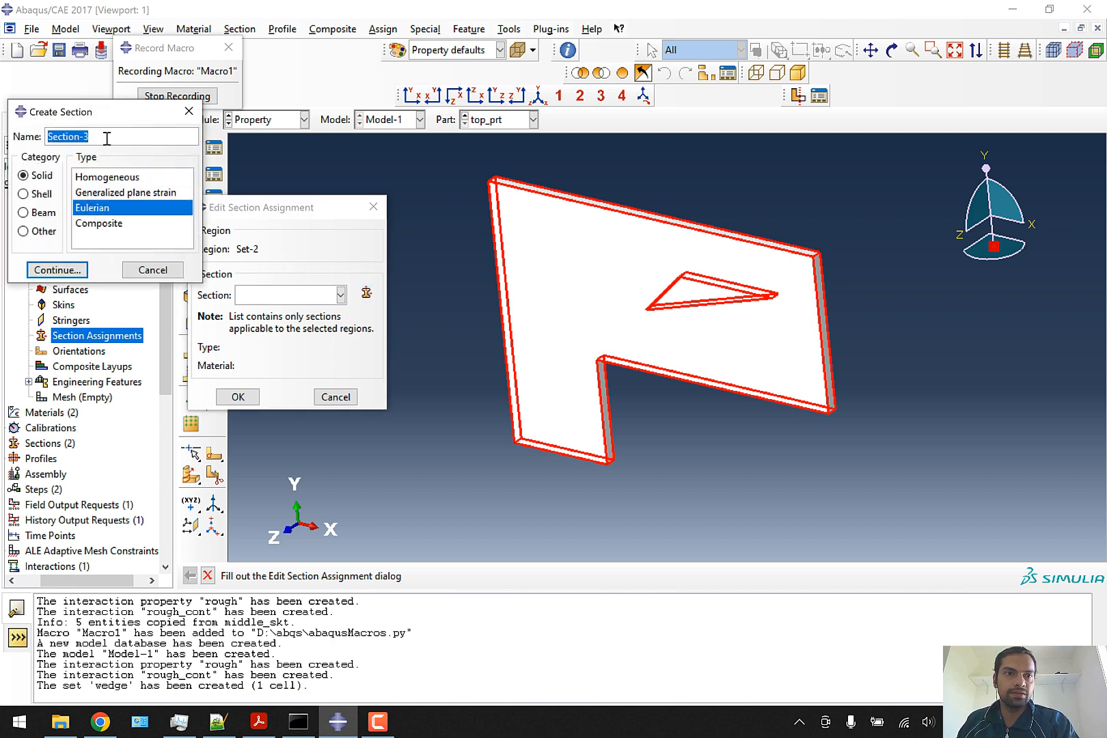
pyautogui.write('eul_s')
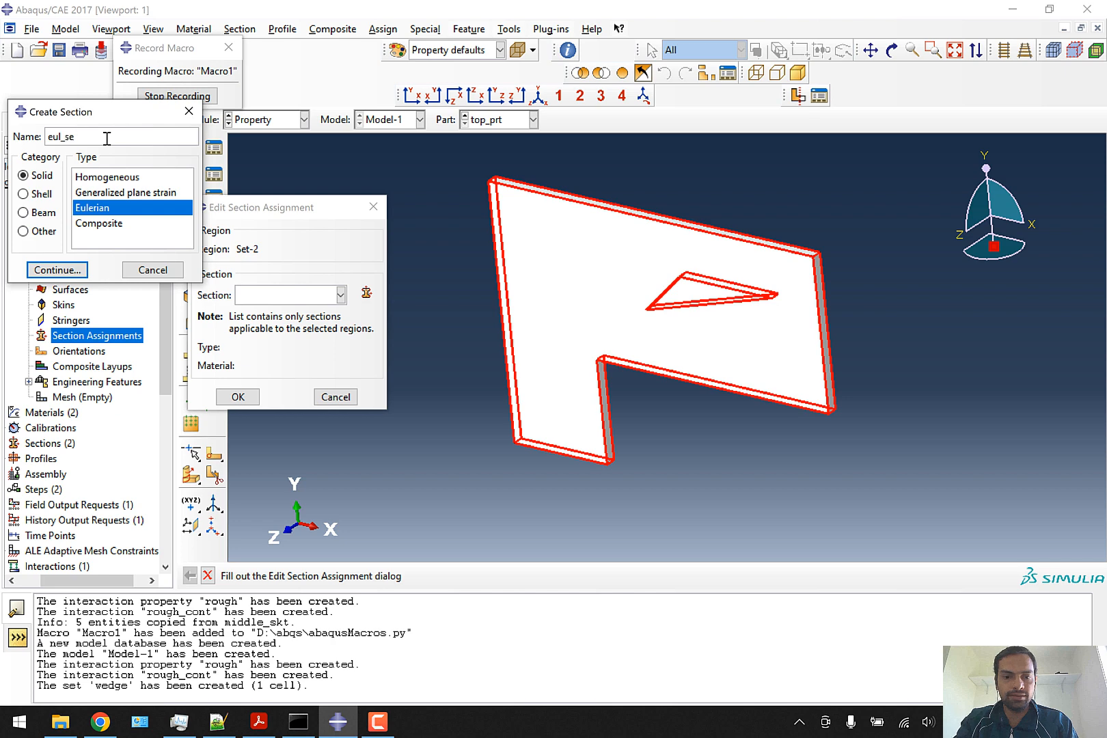
pyautogui.click(69, 270)
pyautogui.click(80, 199)
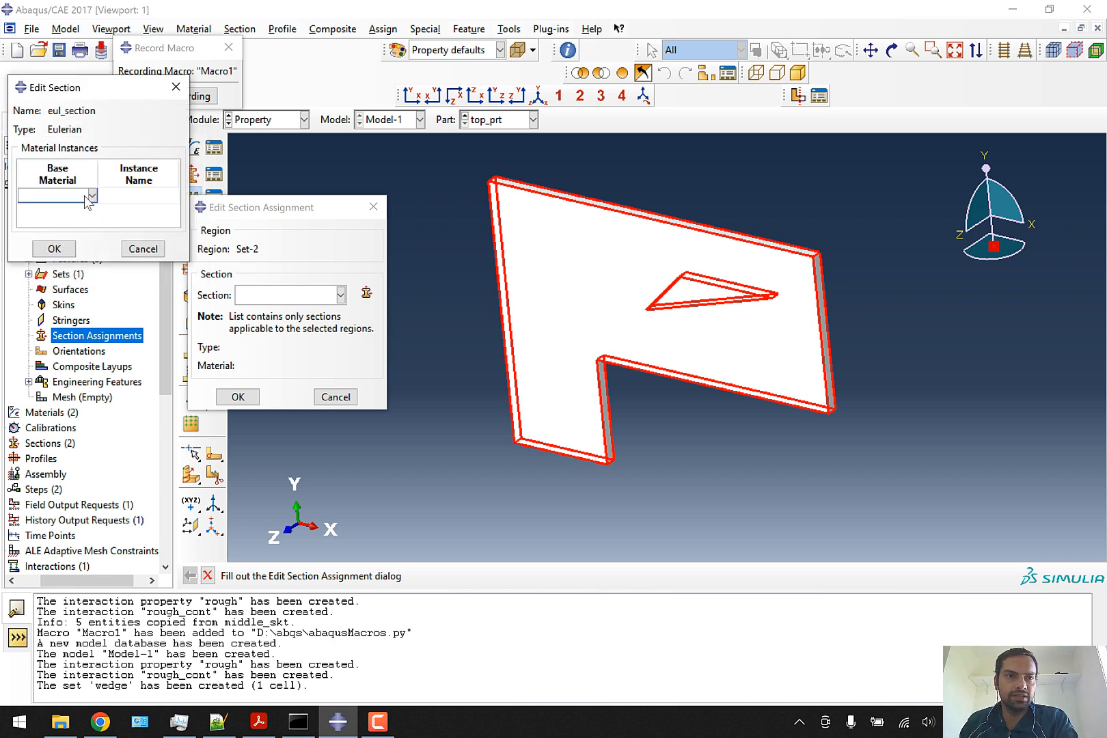
pyautogui.click(92, 195)
pyautogui.click(41, 210)
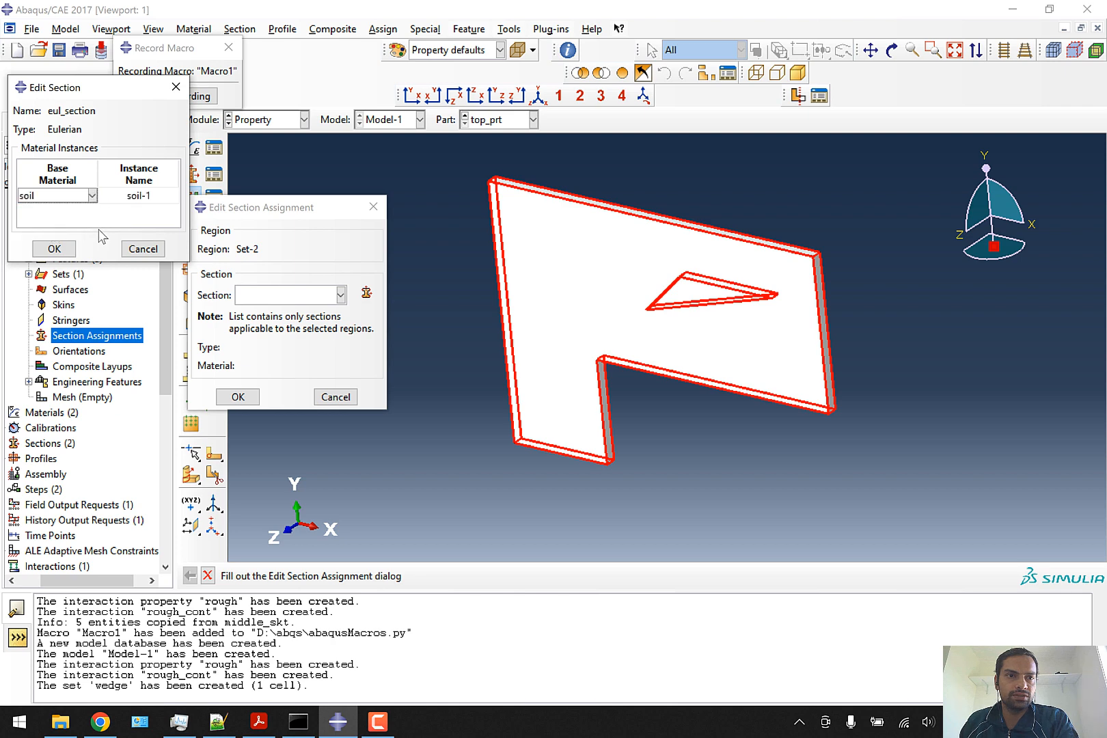
pyautogui.click(54, 249)
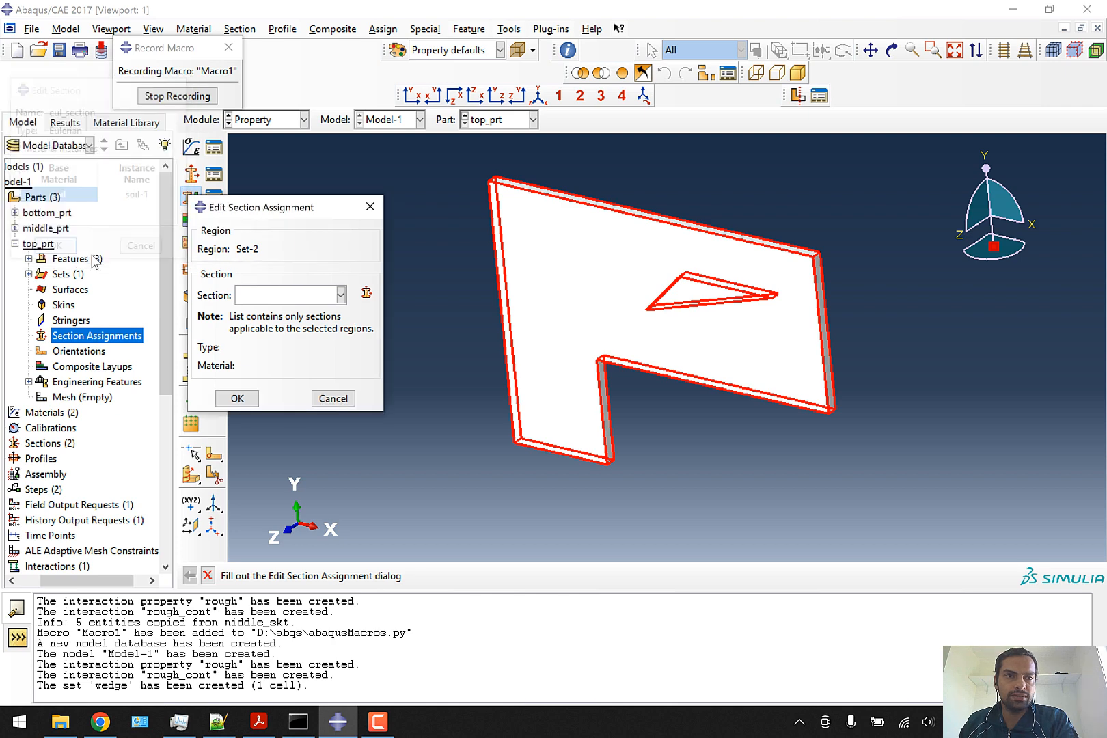
pyautogui.click(248, 400)
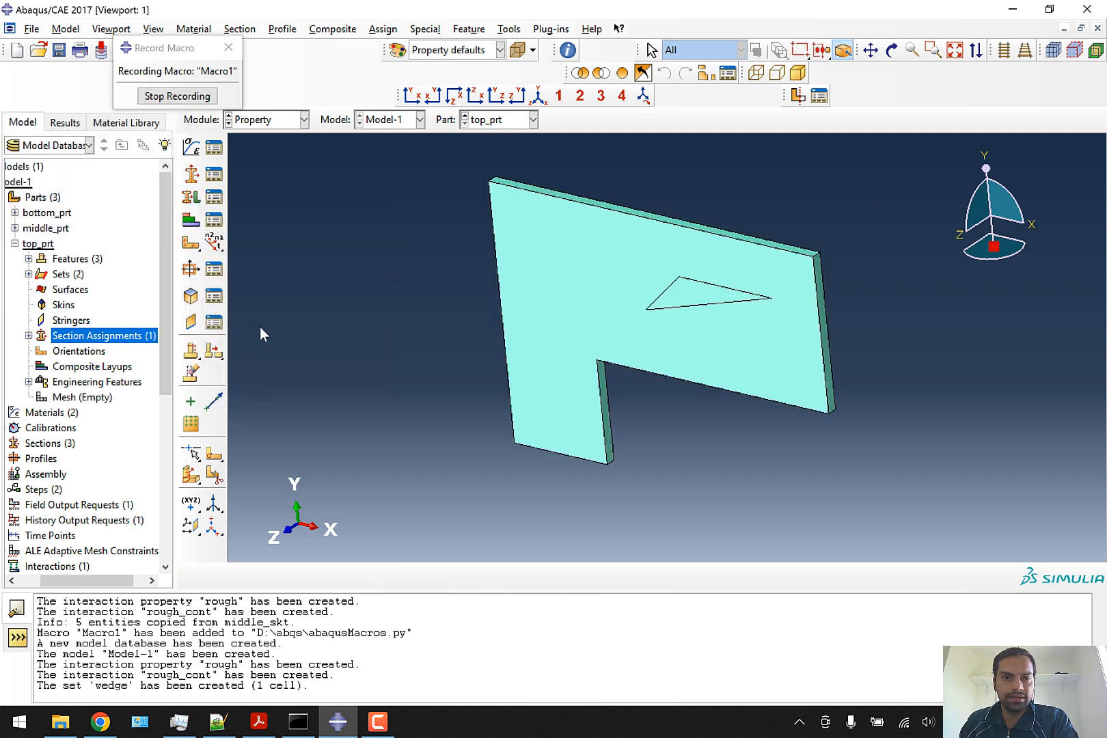
# Stop the macro recording, then open abaqusMacros.py in Notepad++ and copy Macro1's recorded commands below the import lines.
pyautogui.click(177, 96)
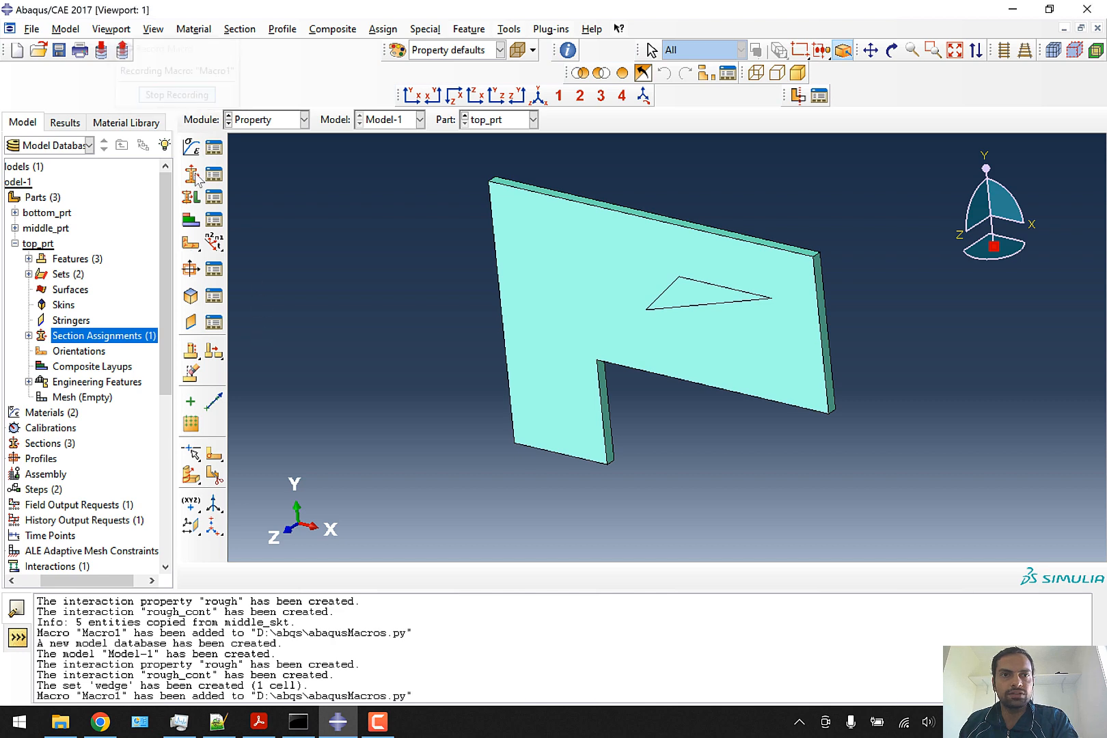
pyautogui.click(218, 721)
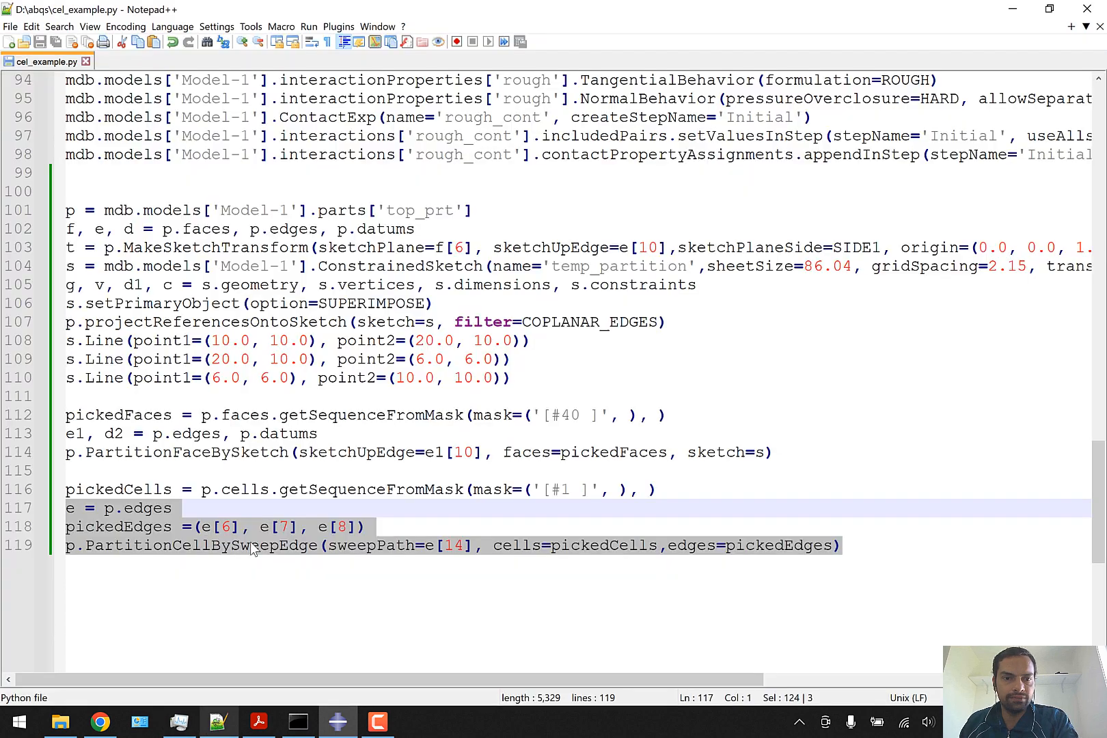
pyautogui.click(10, 26)
pyautogui.click(92, 345)
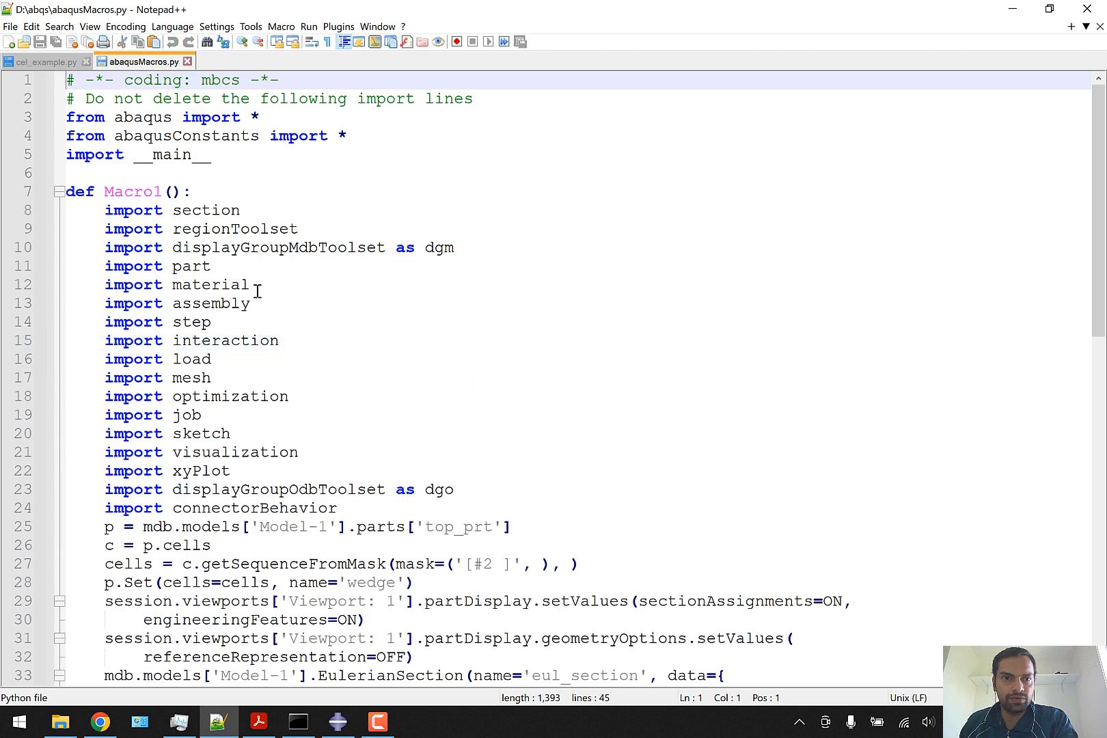
pyautogui.scroll(-7, 259, 289)
pyautogui.scroll(2, 317, 359)
pyautogui.moveTo(483, 559); pyautogui.dragTo(107, 251)
pyautogui.hotkey('ctrl', 'c')
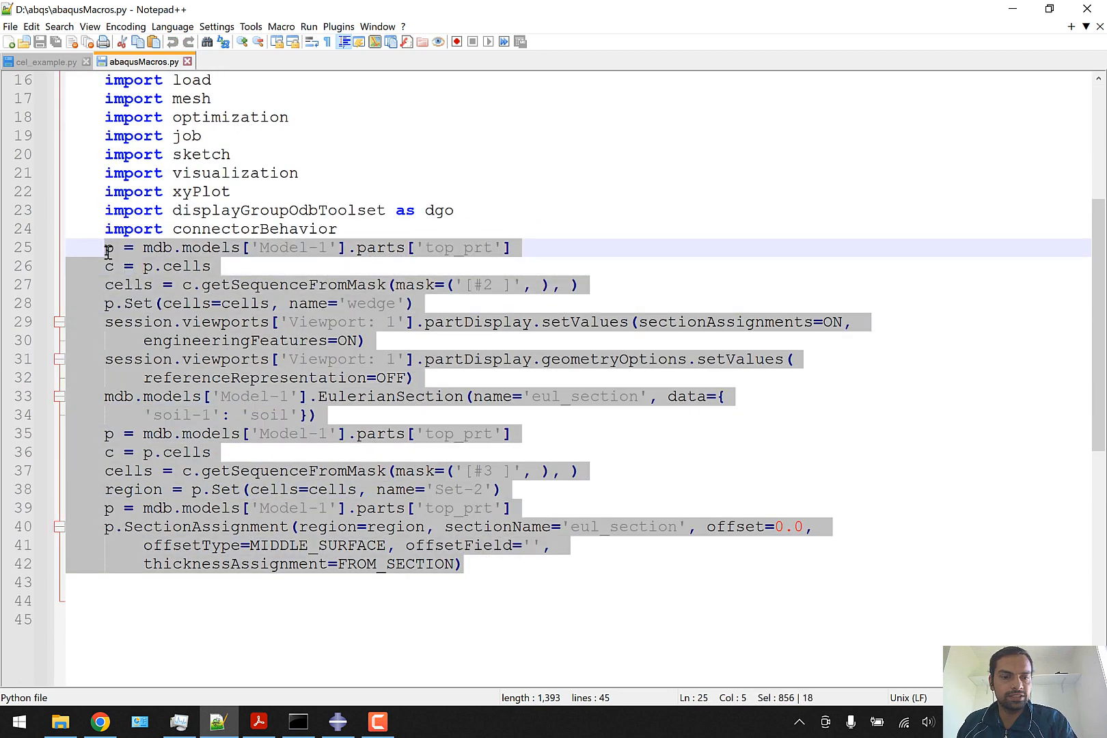
# Paste the recorded commands at the end of cel_example.py, after the PartitionCellBySweepEdge call, and unindent them.
pyautogui.click(44, 61)
pyautogui.scroll(-3, 205, 457)
pyautogui.click(95, 410)
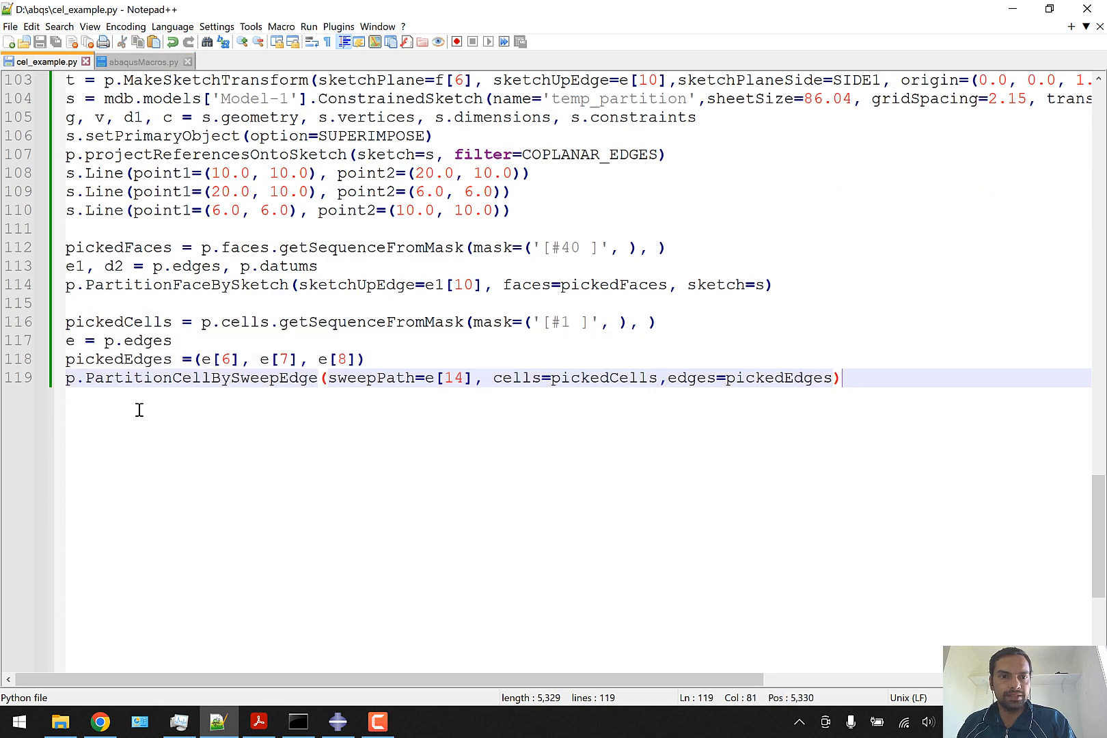
pyautogui.press('Return')
pyautogui.press('Return')
pyautogui.hotkey('ctrl', 'v')
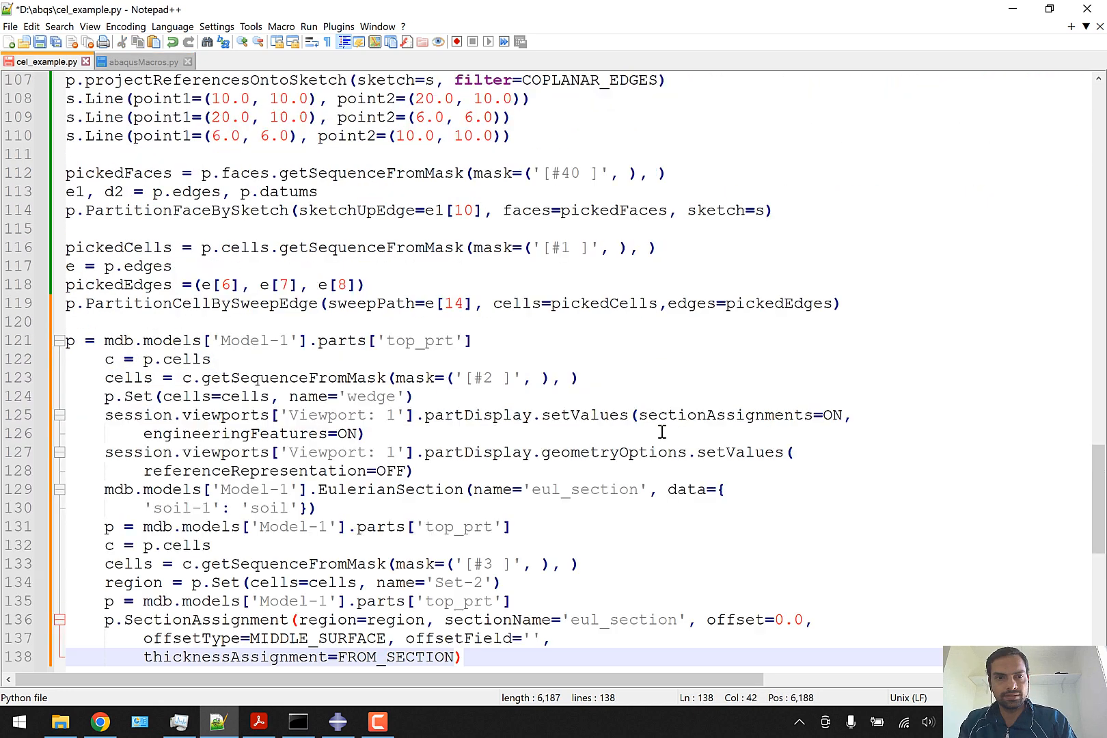
pyautogui.moveTo(367, 657); pyautogui.dragTo(134, 365)
pyautogui.hotkey('shift', 'Tab')
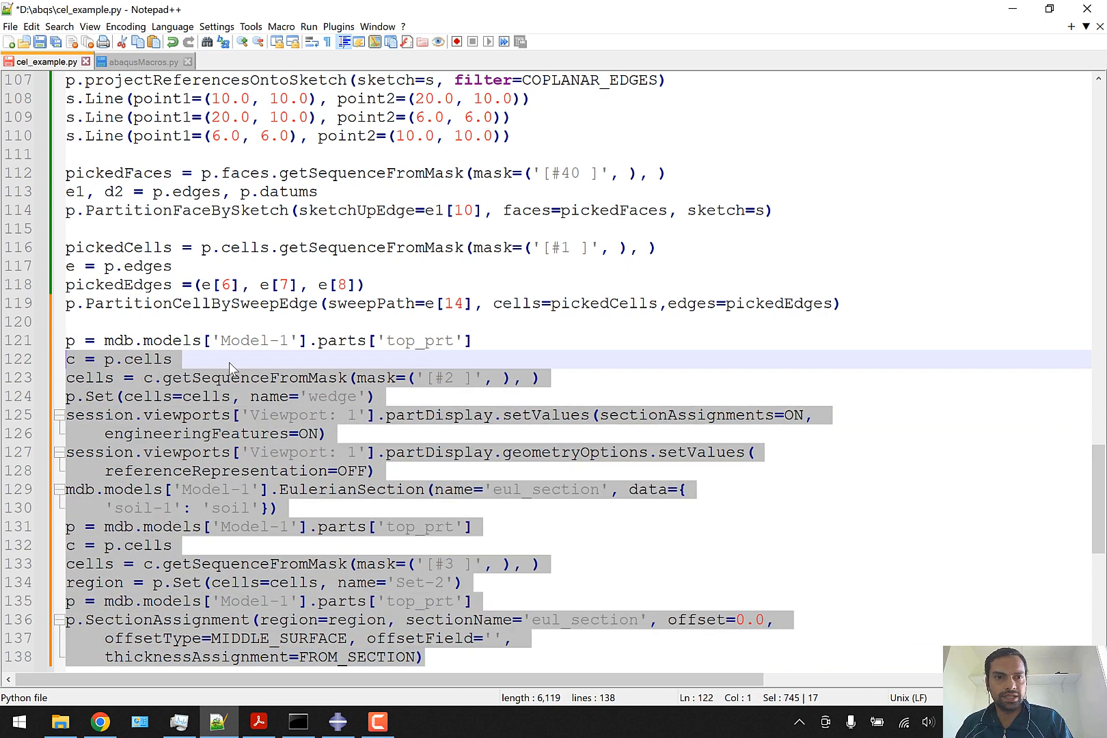
pyautogui.click(127, 359)
pyautogui.moveTo(128, 359); pyautogui.dragTo(110, 359)
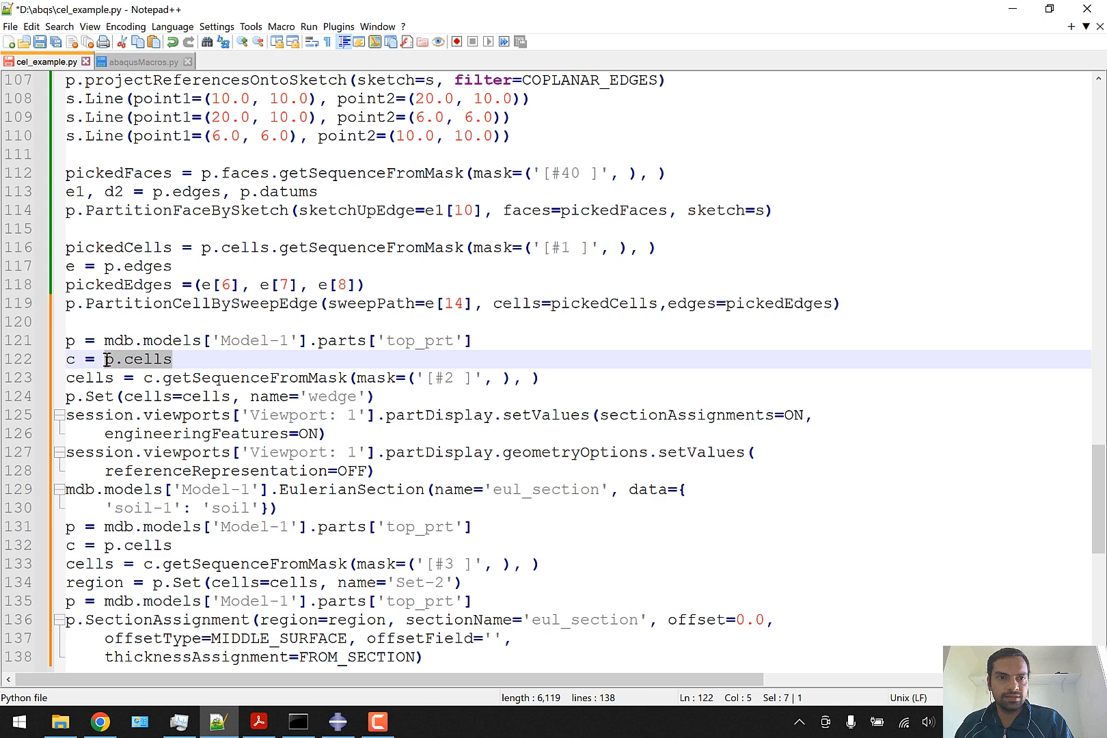
pyautogui.press('BackSpace')
pyautogui.doubleClick(147, 378)
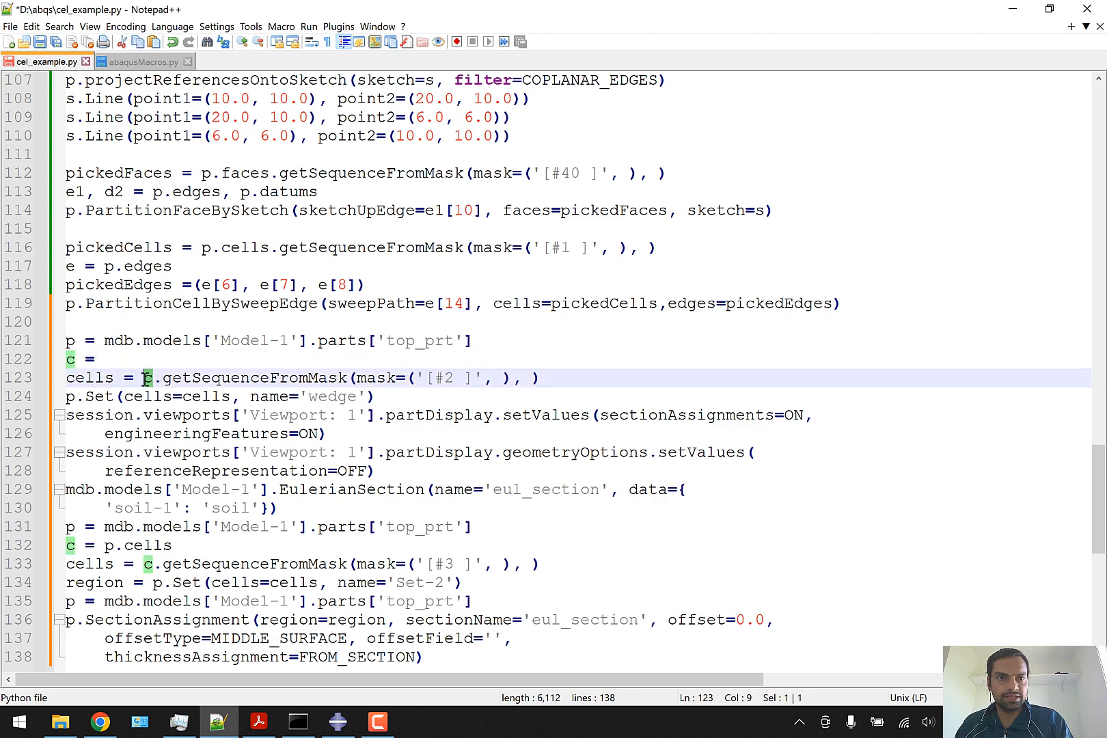
pyautogui.click(109, 360)
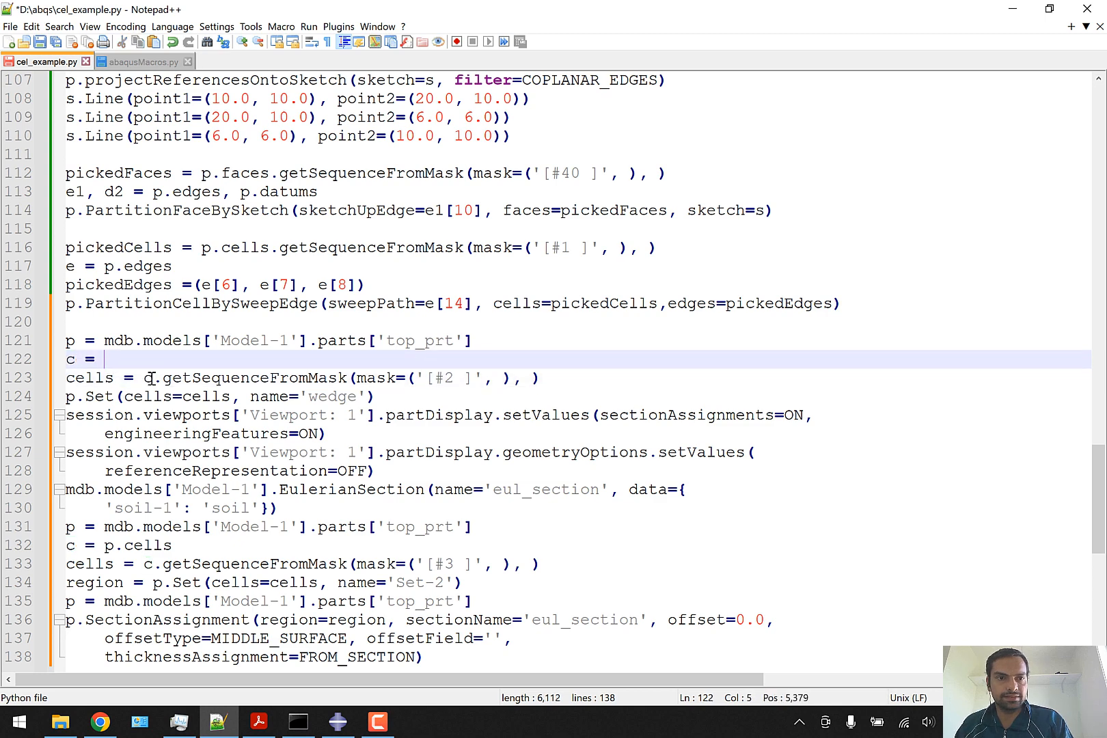
pyautogui.hotkey('ctrl', 'z')
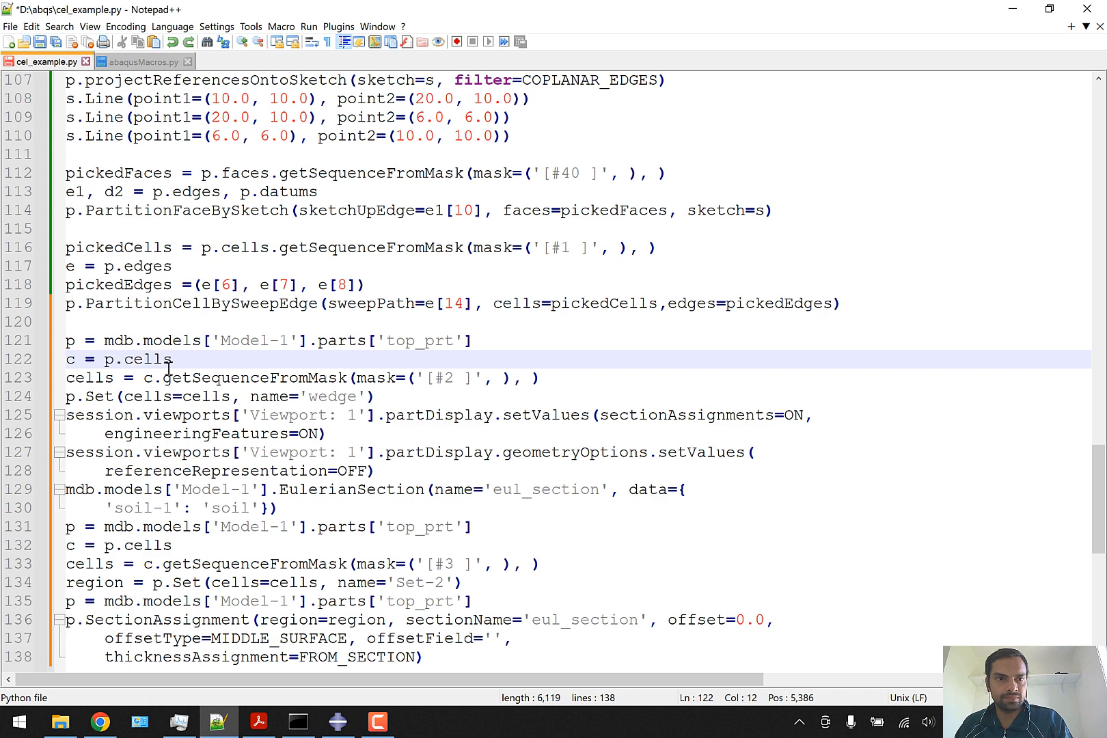
# Use p.cells directly in the wedge set's getSequenceFromMask line and remove the c assignment above it.
pyautogui.moveTo(173, 360); pyautogui.dragTo(104, 360)
pyautogui.hotkey('ctrl', 'x')
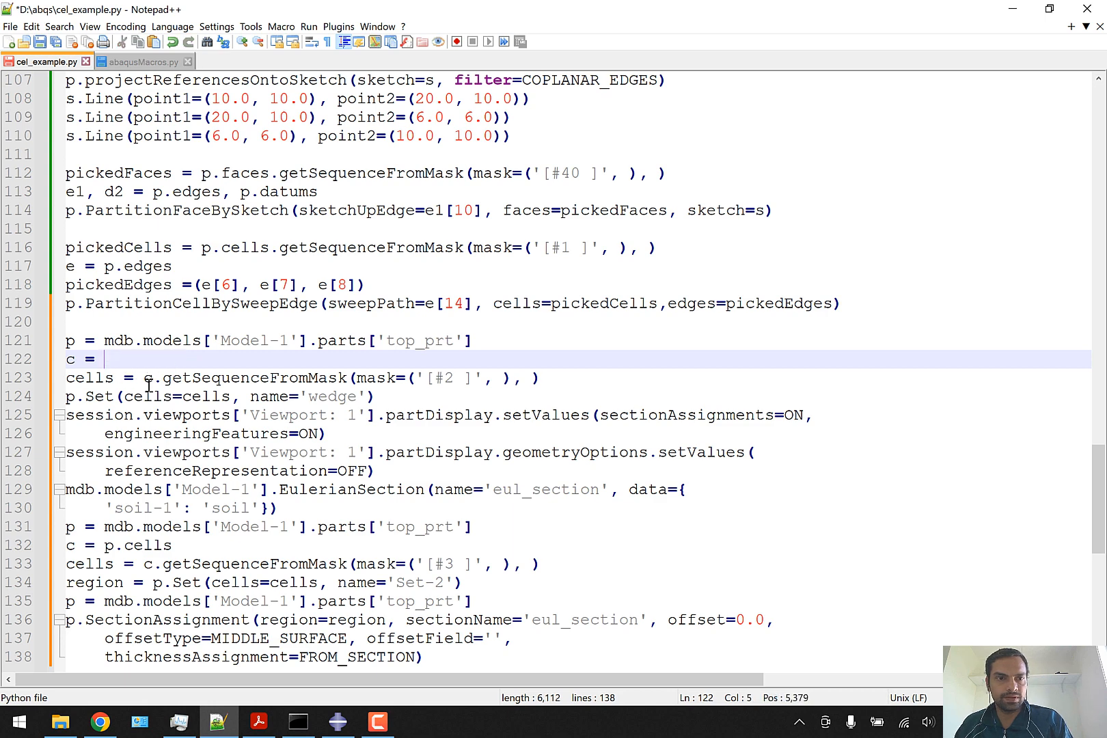
pyautogui.doubleClick(147, 378)
pyautogui.hotkey('ctrl', 'v')
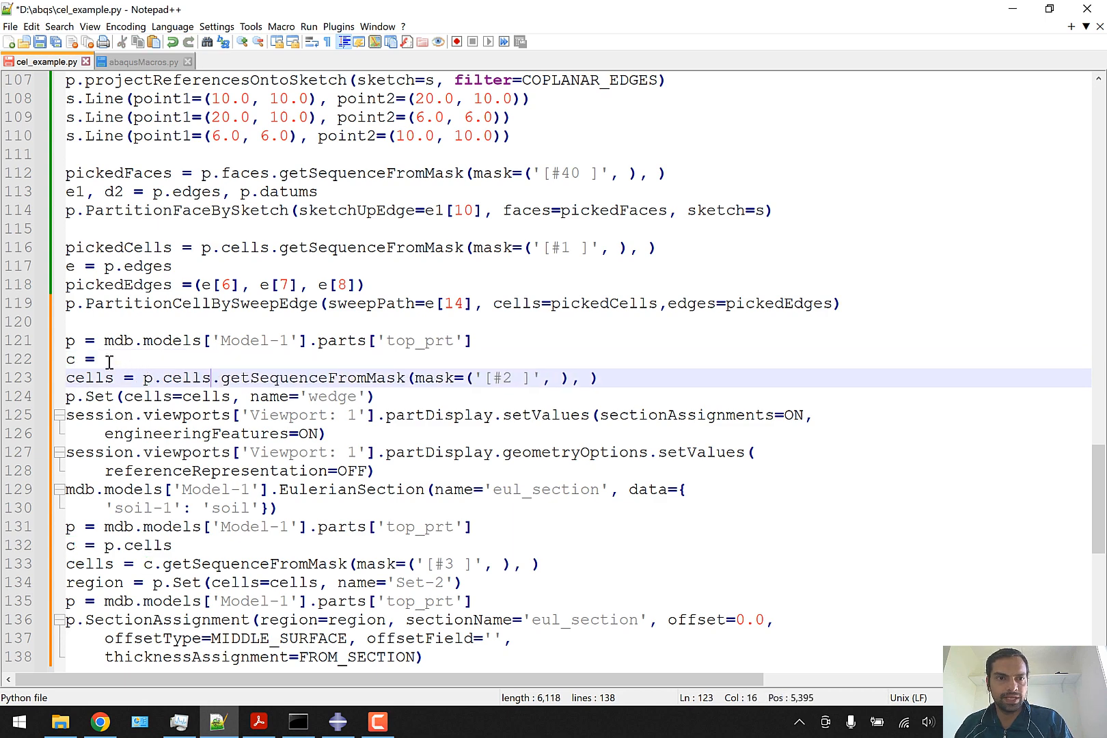
pyautogui.click(109, 359)
pyautogui.hotkey('shift', 'Home')
pyautogui.press('BackSpace')
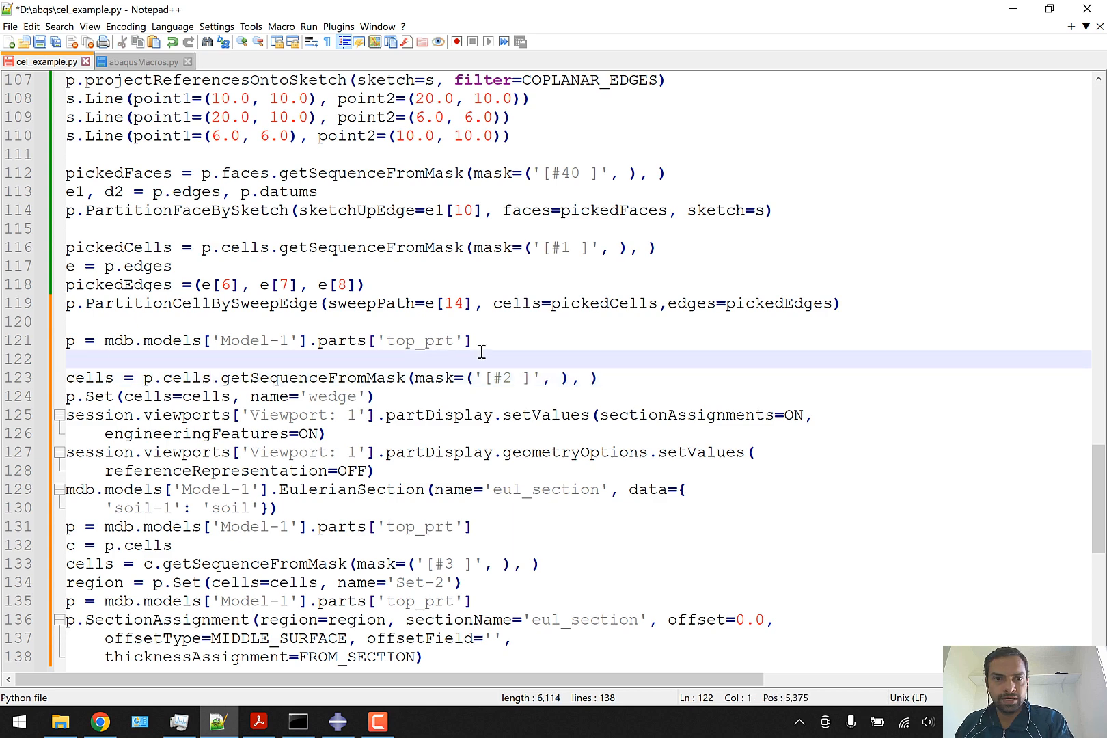
# Delete the redundant top_prt assignment above the wedge set lines and the two session.viewports display calls below them.
pyautogui.moveTo(473, 342); pyautogui.dragTo(60, 341)
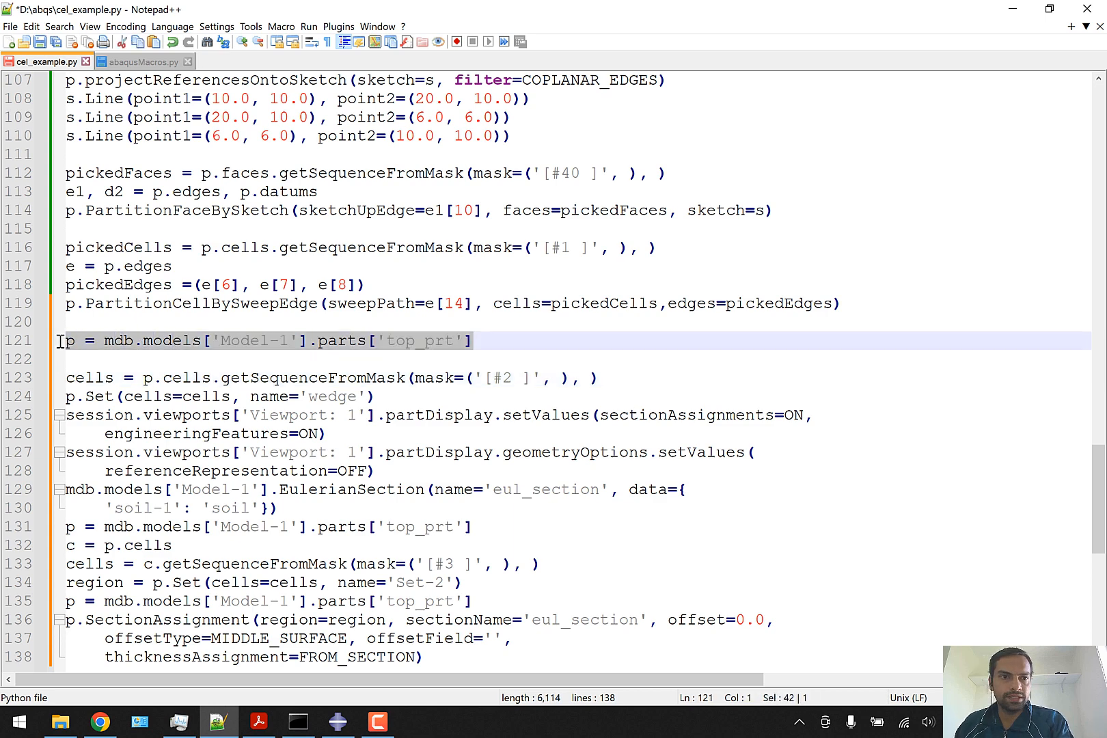
pyautogui.press('BackSpace')
pyautogui.press('Down')
pyautogui.scroll(-2, 194, 374)
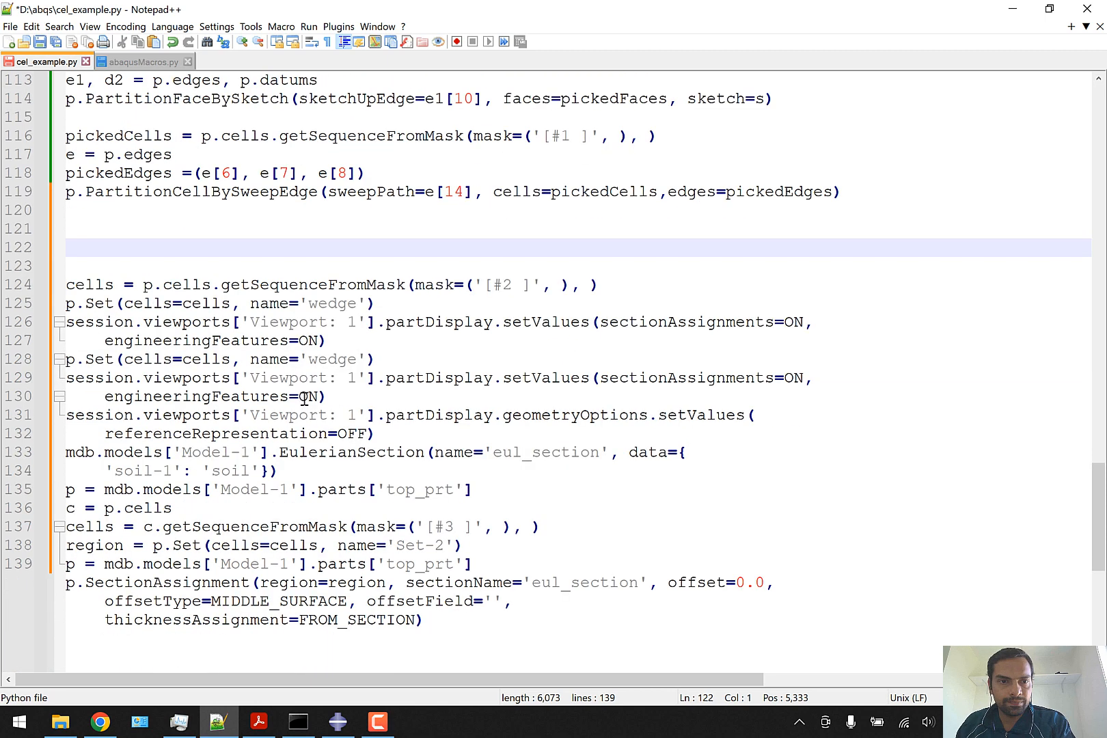
pyautogui.press('Delete')
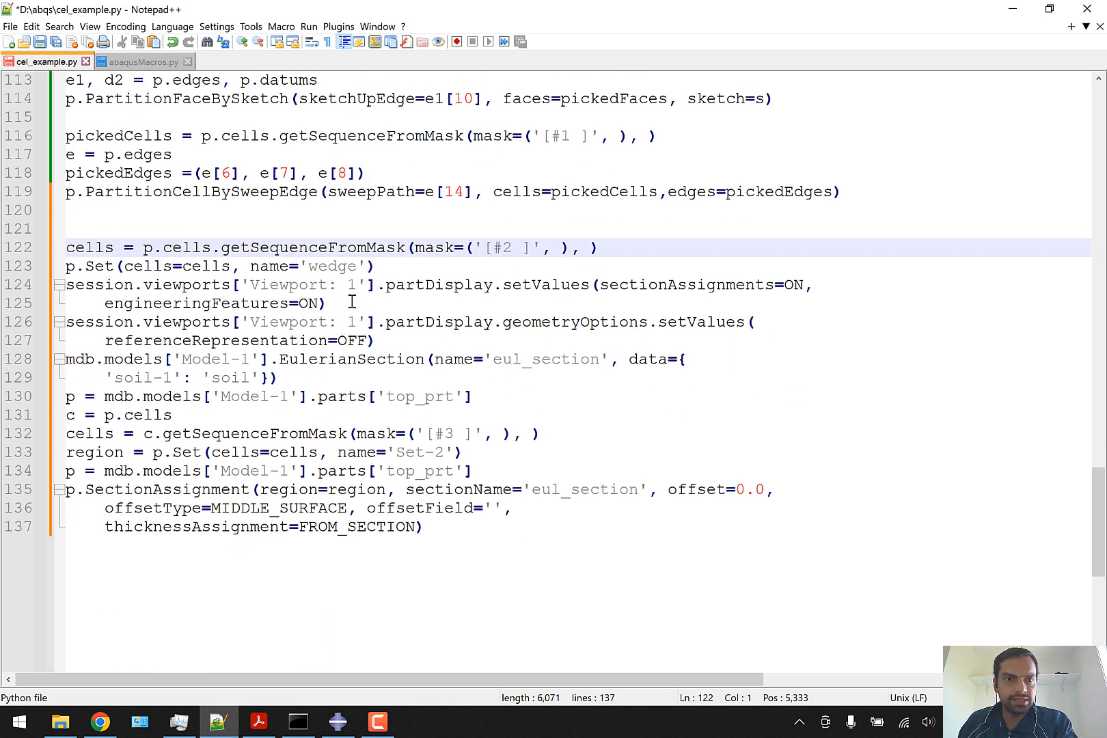
pyautogui.moveTo(391, 342); pyautogui.dragTo(68, 287)
pyautogui.press('Delete')
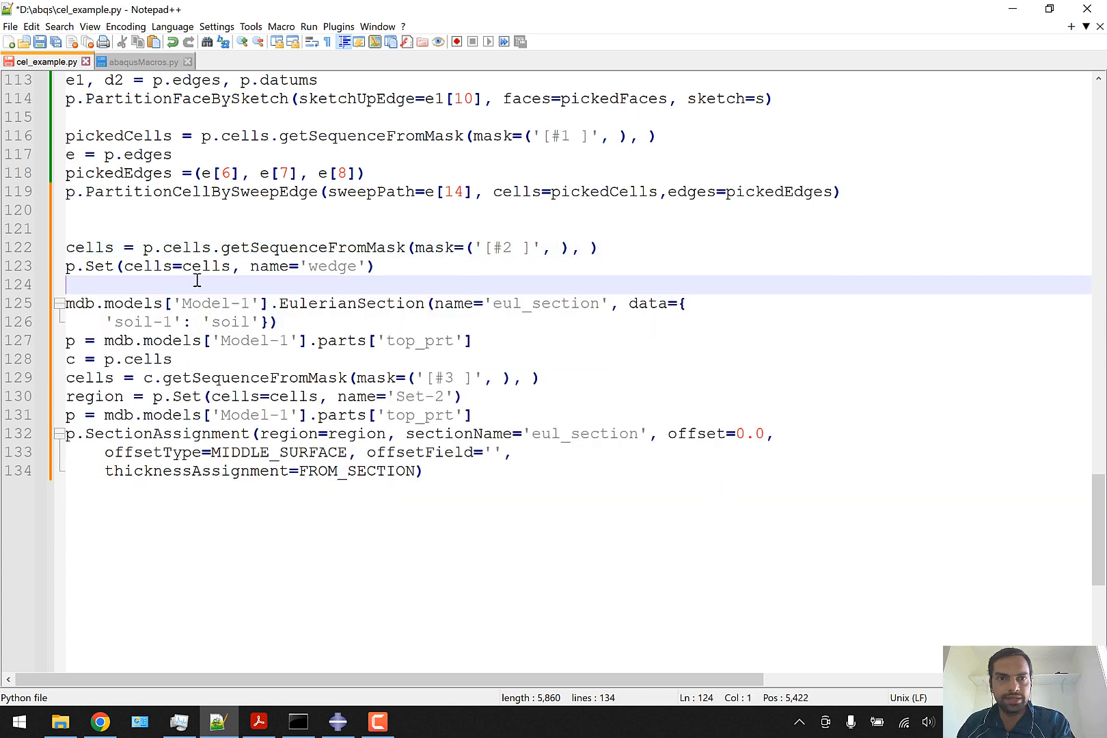
# Join the EulerianSection call for eul_section onto a single line.
pyautogui.click(692, 301)
pyautogui.press('Delete')
pyautogui.press('Delete')
pyautogui.press('Delete')
pyautogui.press('Delete')
pyautogui.press('Delete')
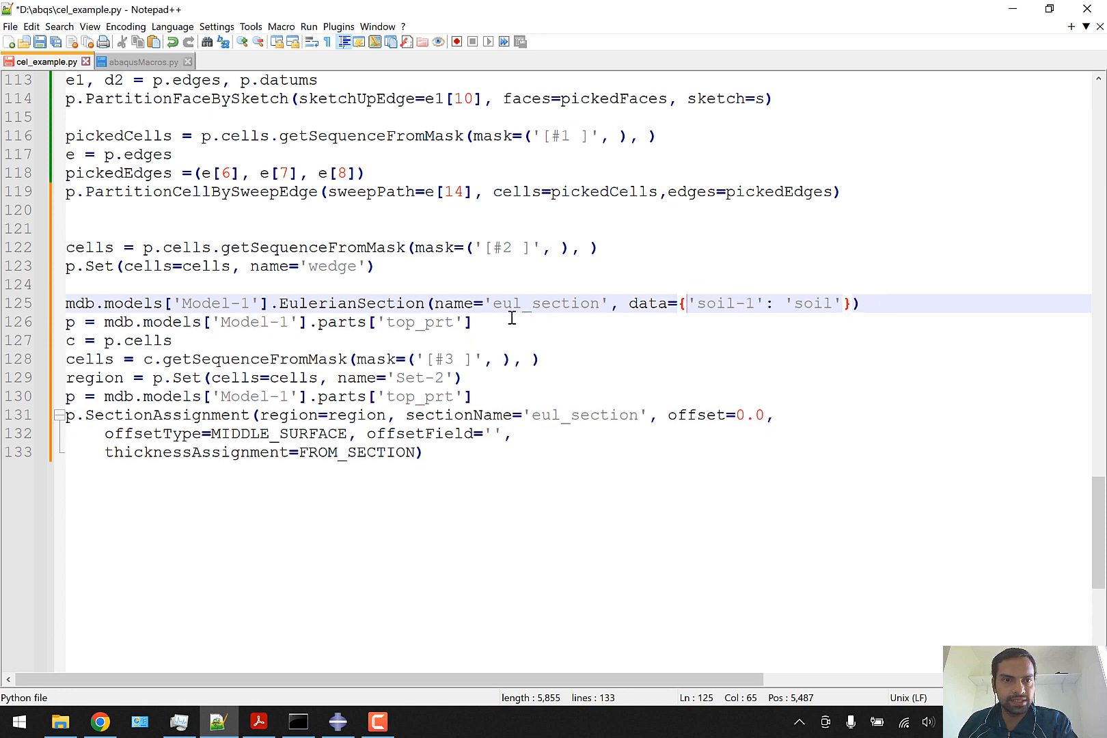
# Delete the top_prt and c assignments directly below the EulerianSection call and use p.cells in the '[#3 ]' mask line.
pyautogui.moveTo(481, 322); pyautogui.dragTo(62, 322)
pyautogui.press('Delete')
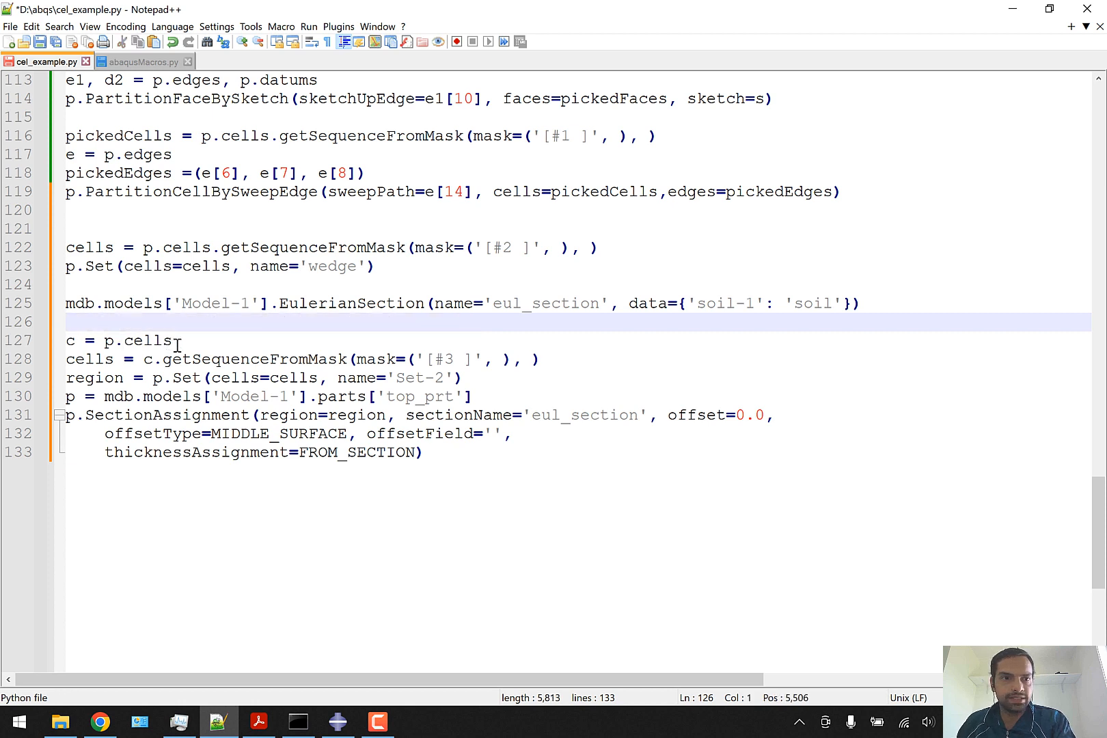
pyautogui.moveTo(178, 342); pyautogui.dragTo(103, 341)
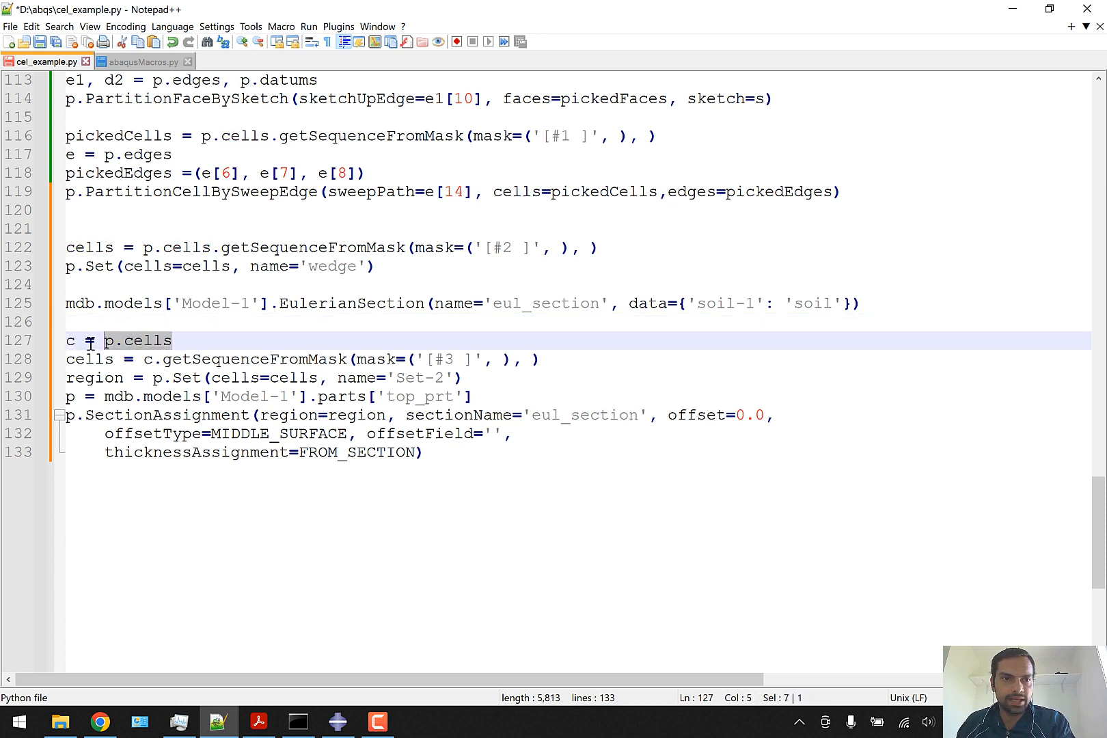
pyautogui.press('Delete')
pyautogui.doubleClick(148, 360)
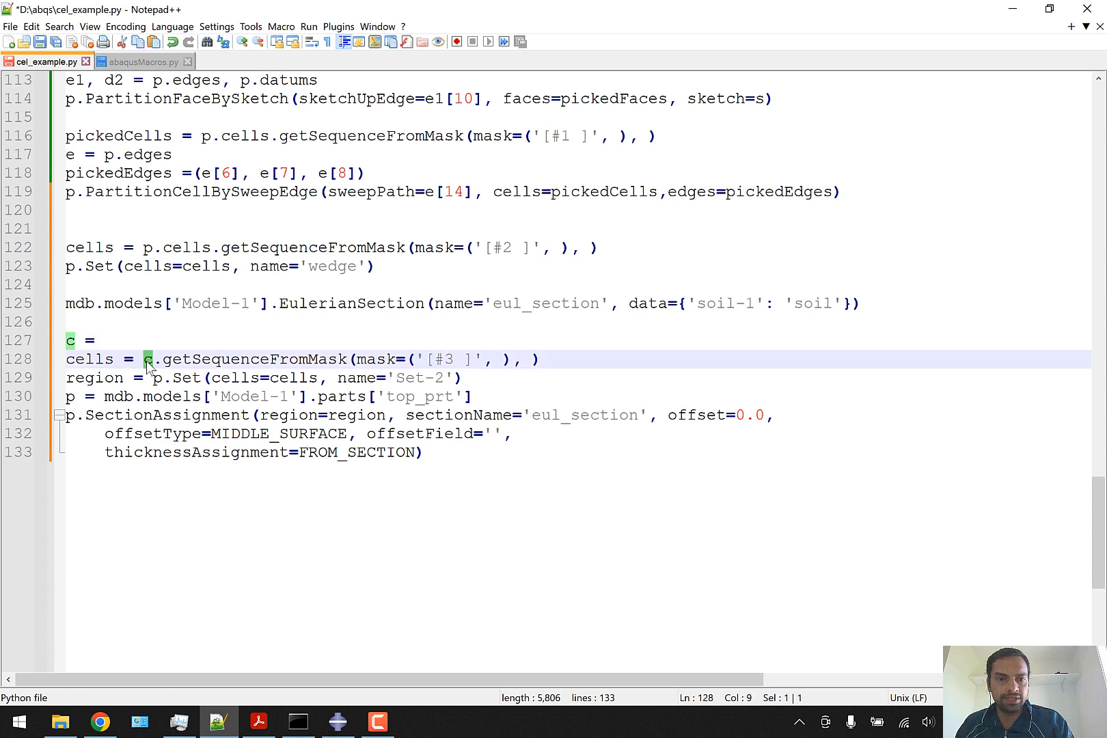
pyautogui.hotkey('ctrl', 'v')
pyautogui.click(109, 342)
pyautogui.moveTo(109, 342); pyautogui.dragTo(45, 342)
pyautogui.press('Delete')
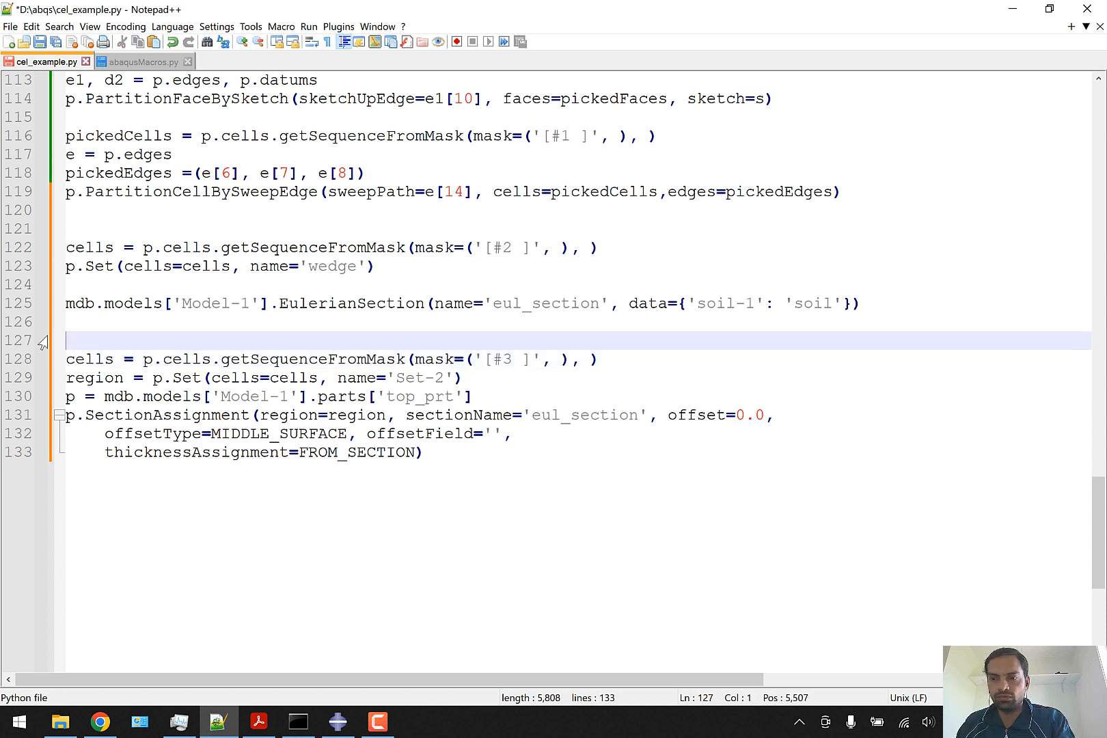
# Join the three-line p.SectionAssignment call for eul_section onto a single line.
pyautogui.click(535, 435)
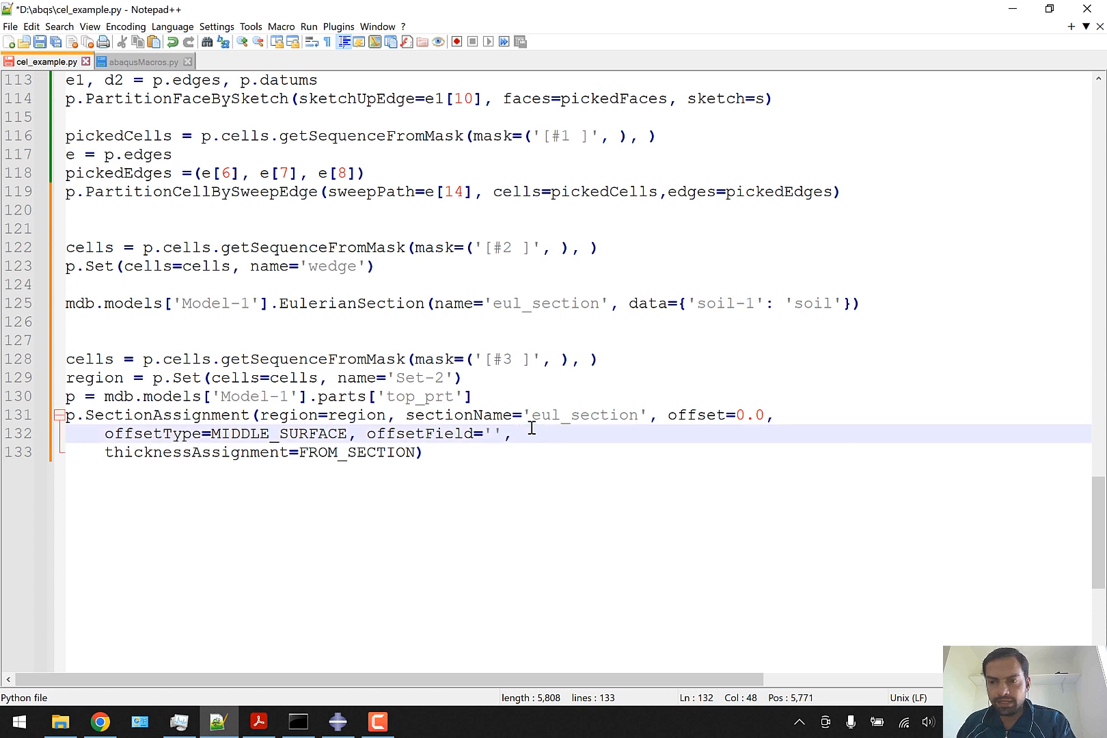
pyautogui.press('Delete')
pyautogui.press('Delete')
pyautogui.press('Delete')
pyautogui.press('Delete')
pyautogui.press('Delete')
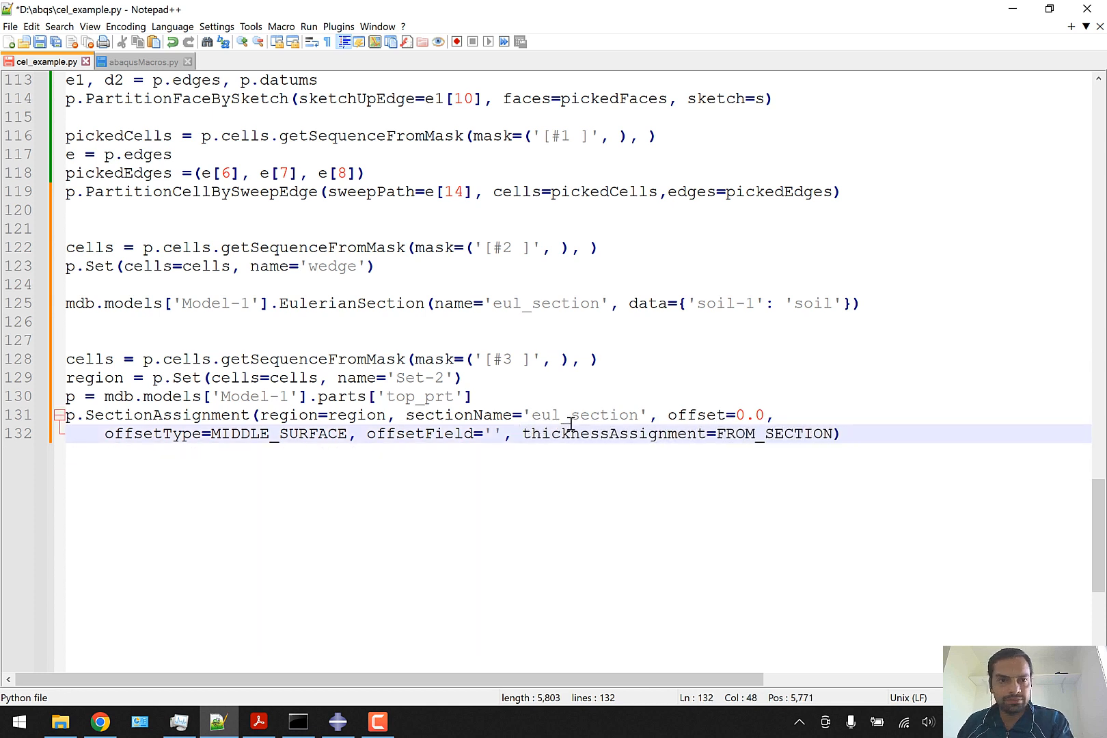
pyautogui.click(789, 416)
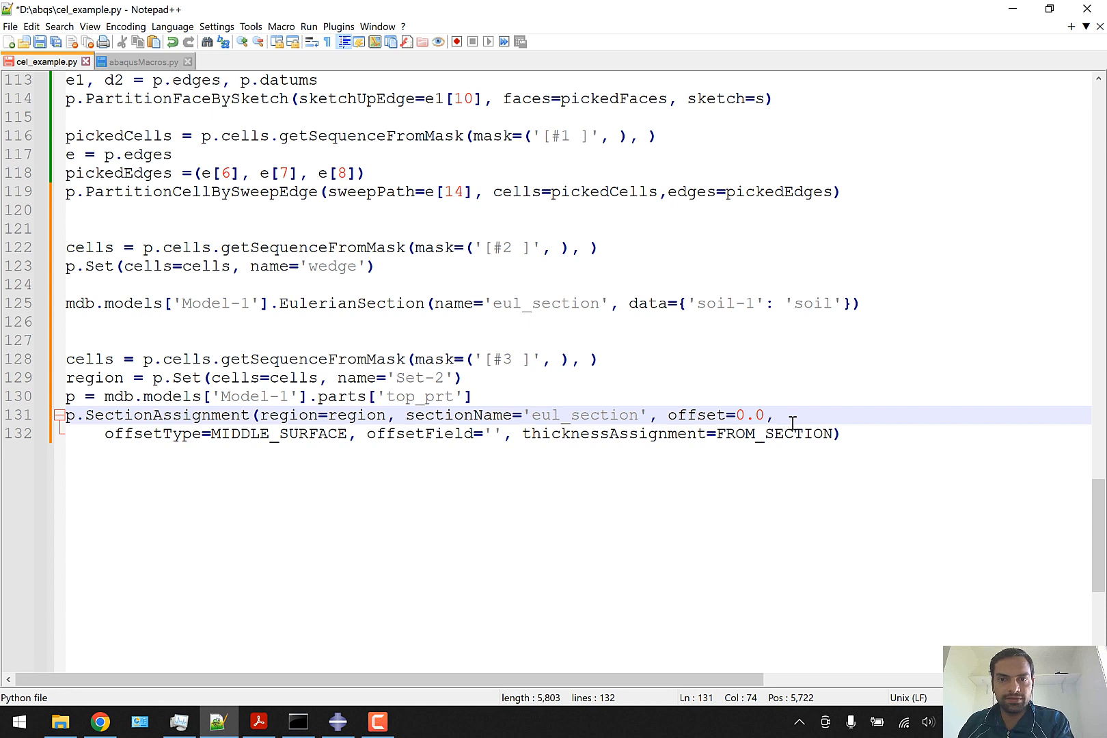
pyautogui.press('Delete')
pyautogui.press('Delete')
pyautogui.press('Delete')
pyautogui.press('Delete')
pyautogui.press('Delete')
pyautogui.press('Delete')
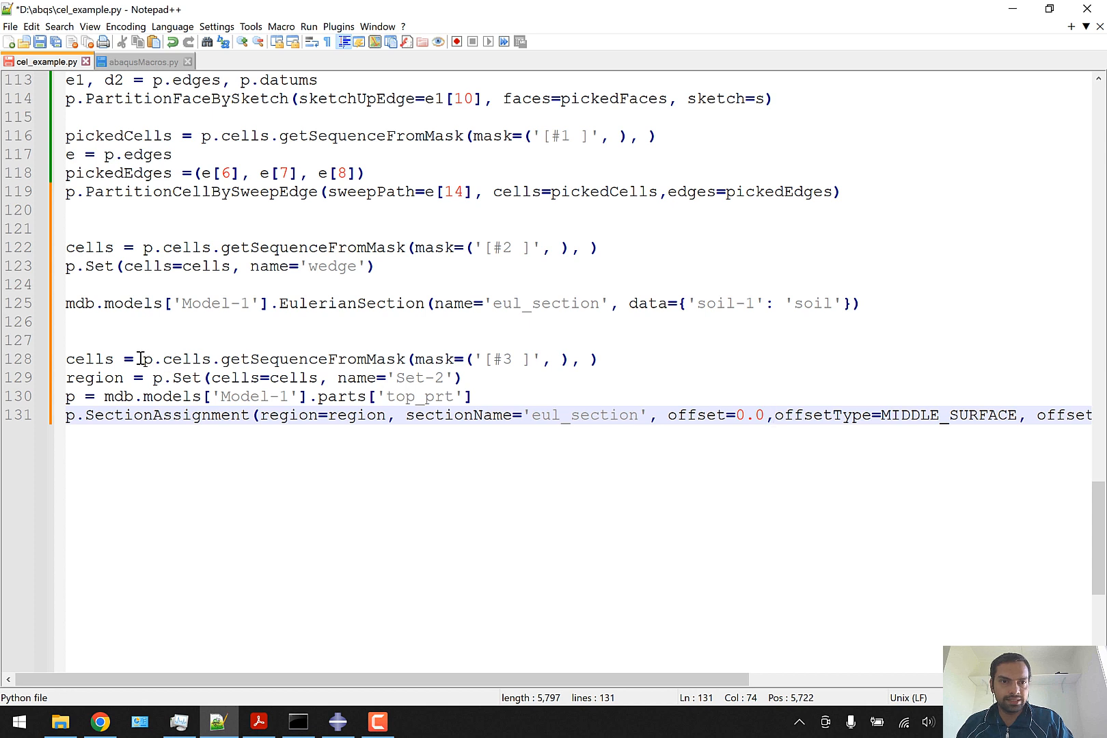
# Move the '[#3 ]' getSequenceFromMask expression into the cells argument of the region's p.Set call, replacing the cells variable.
pyautogui.moveTo(146, 359); pyautogui.dragTo(607, 363)
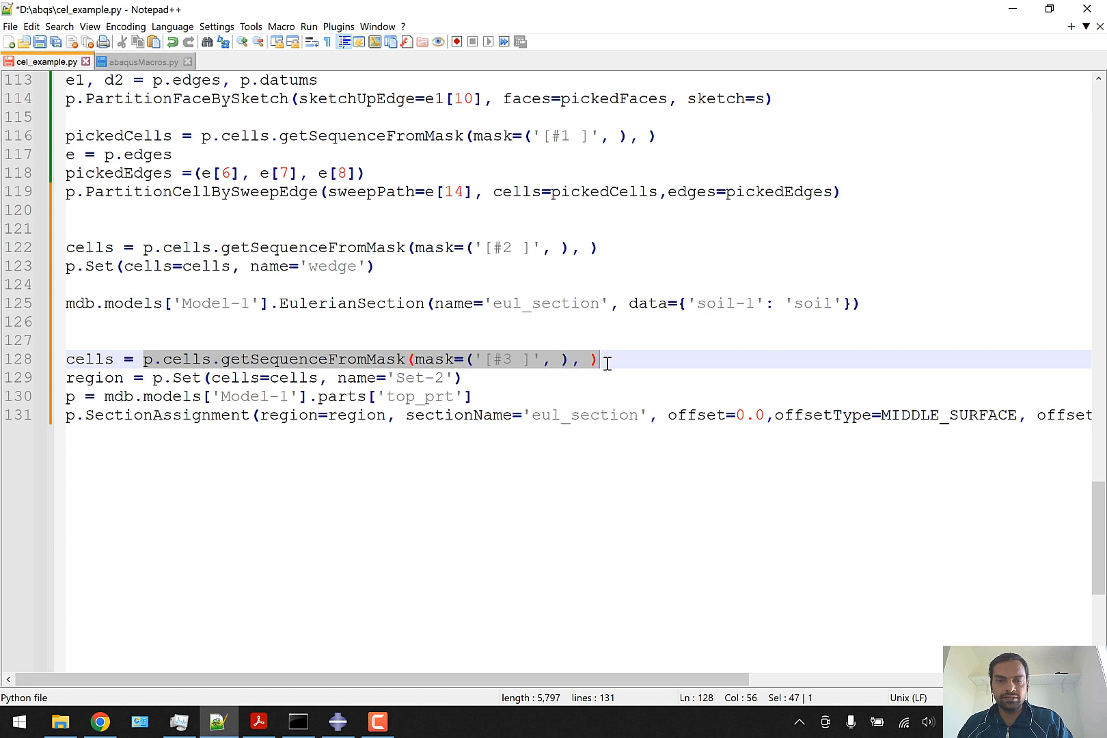
pyautogui.press('Delete')
pyautogui.click(293, 378)
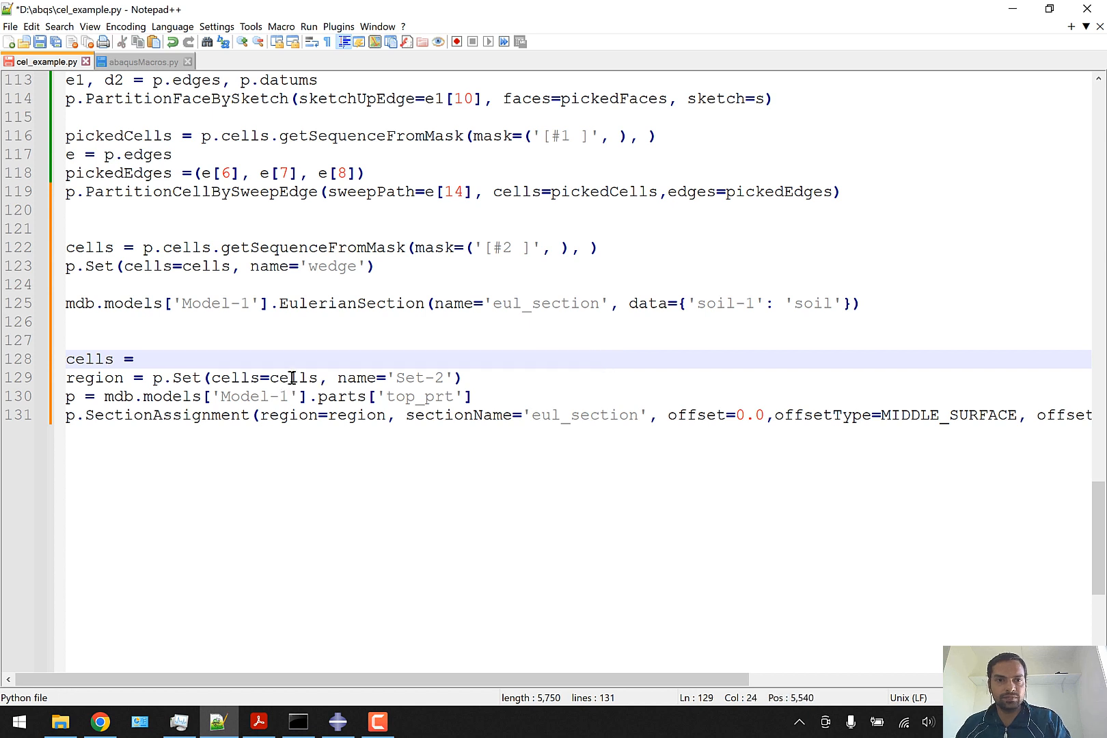
pyautogui.doubleClick(293, 378)
pyautogui.hotkey('ctrl', 'v')
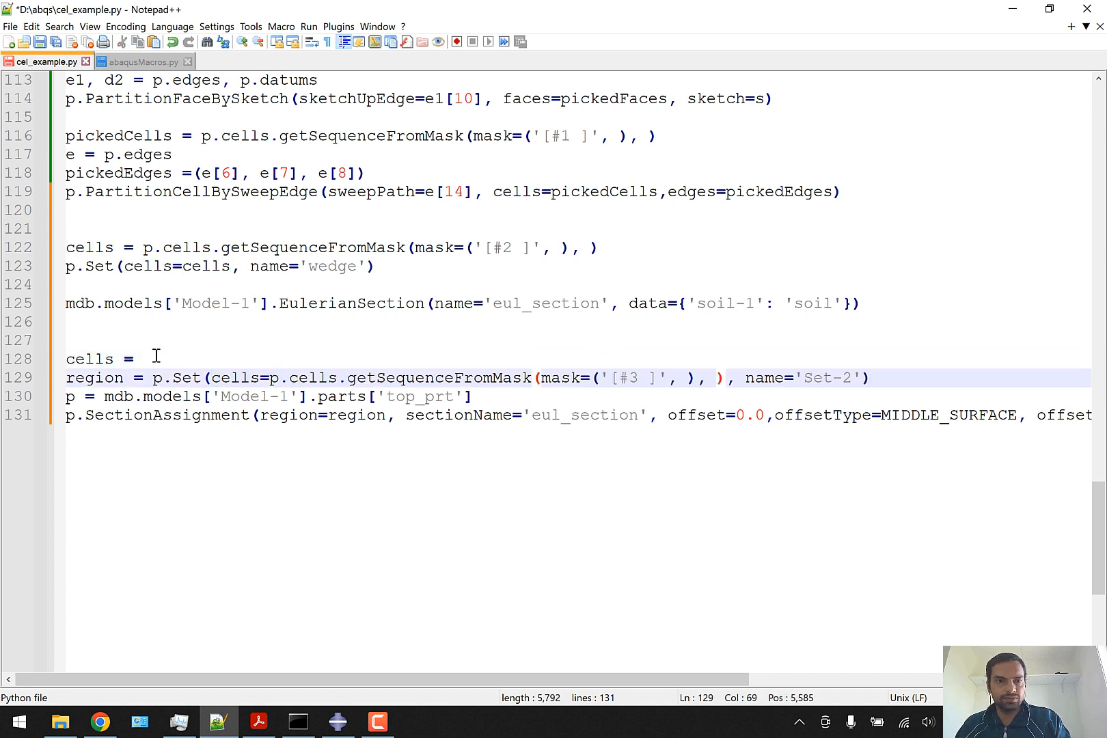
# Remove the leftover 'cells =' line and the blank lines between the EulerianSection call and the region line, and save the script.
pyautogui.moveTo(145, 358); pyautogui.dragTo(60, 345)
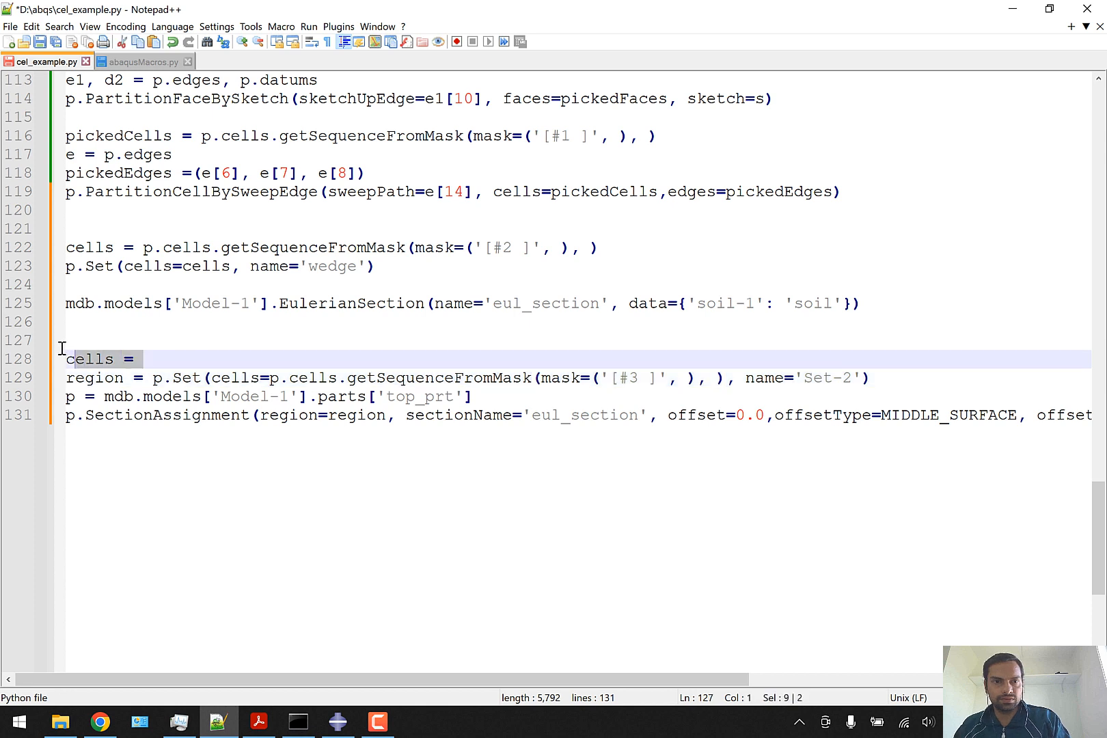
pyautogui.press('Delete')
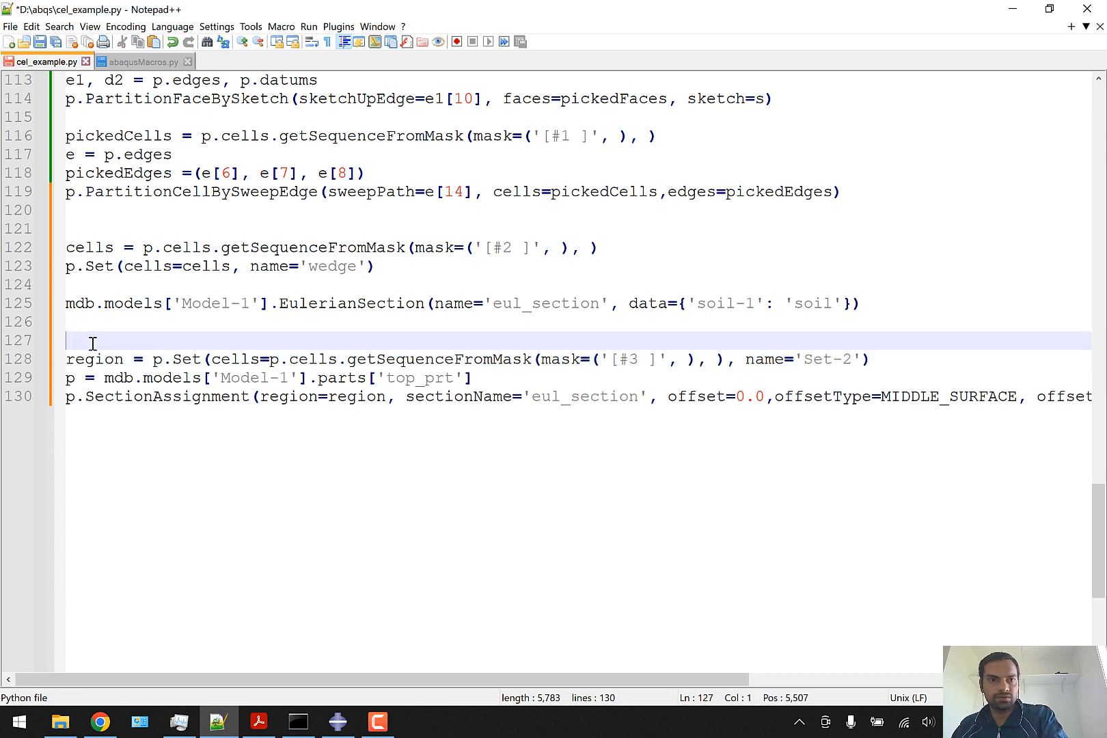
pyautogui.press('BackSpace')
pyautogui.press('BackSpace')
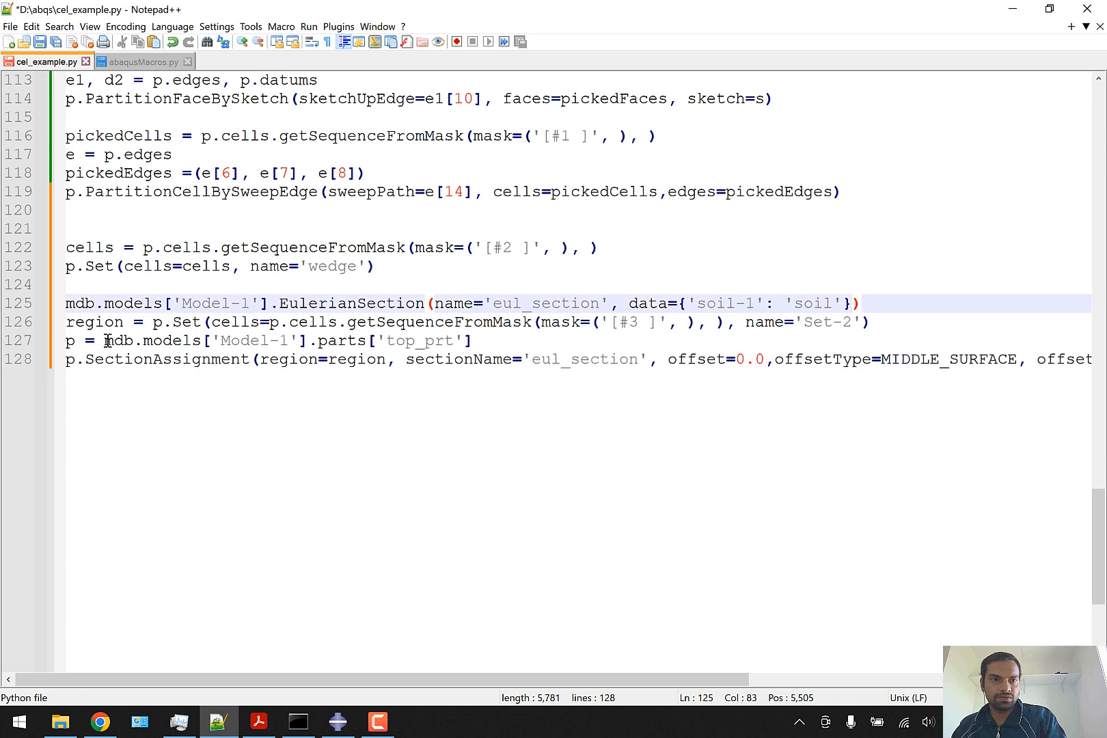
pyautogui.hotkey('ctrl', 's')
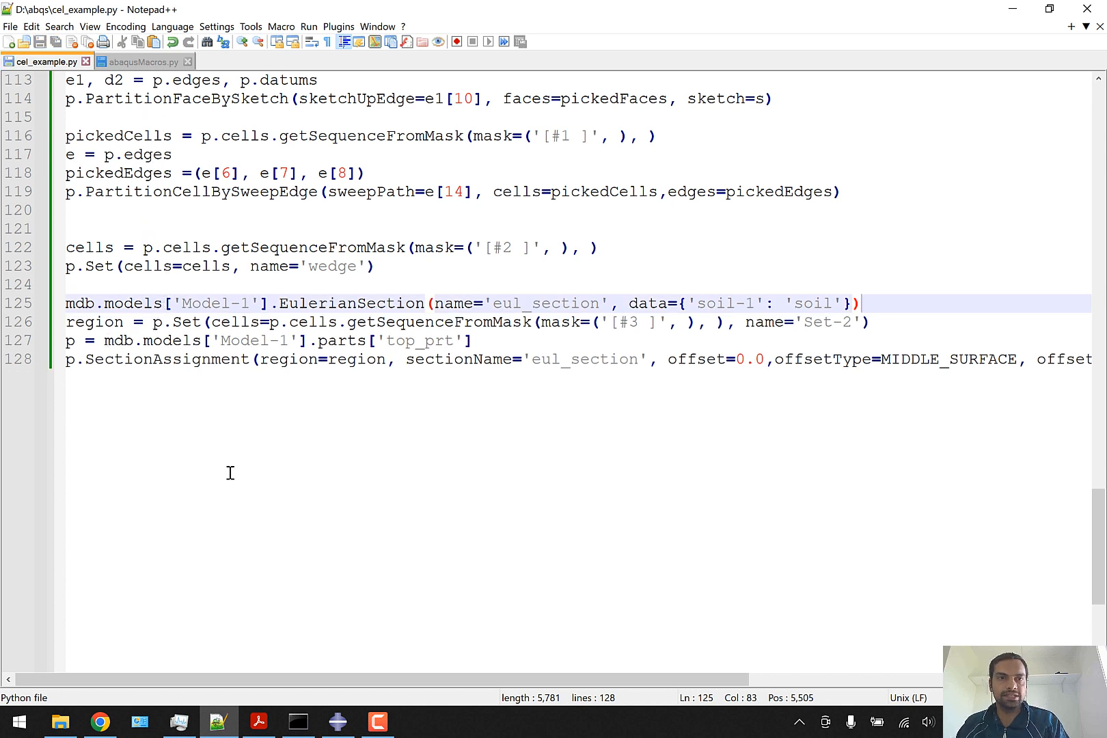
# Switch to Abaqus/CAE and create a new model database without saving the current one.
pyautogui.hotkey('alt', 'Tab')
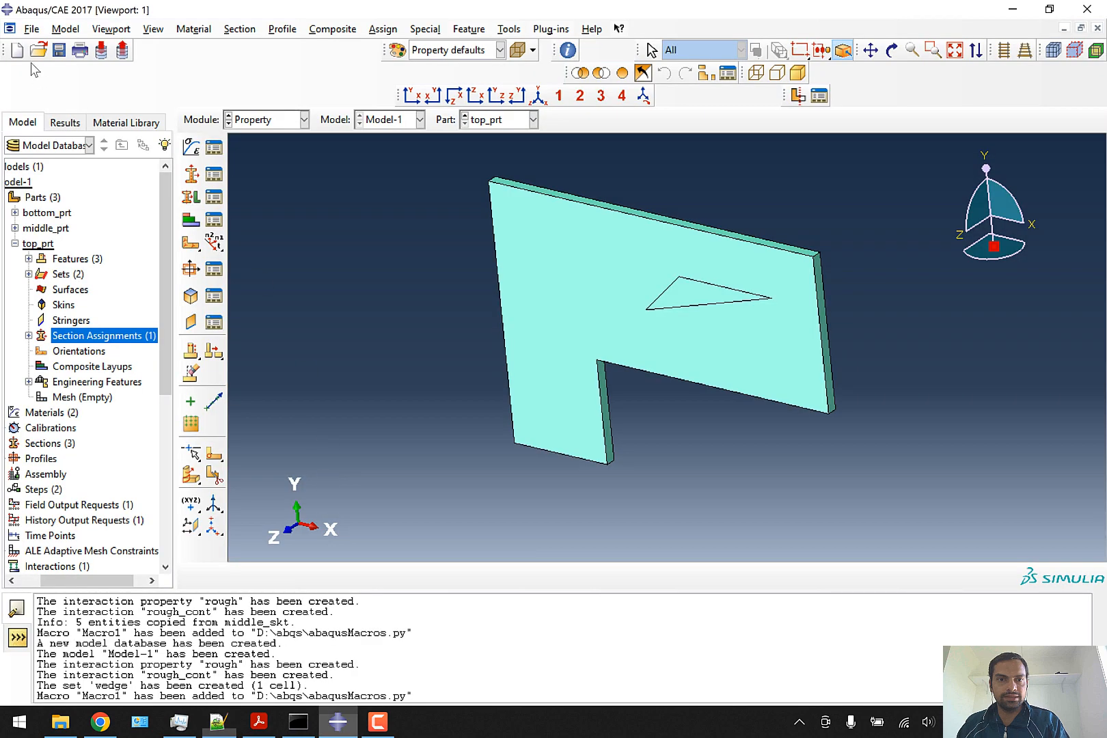
pyautogui.click(30, 33)
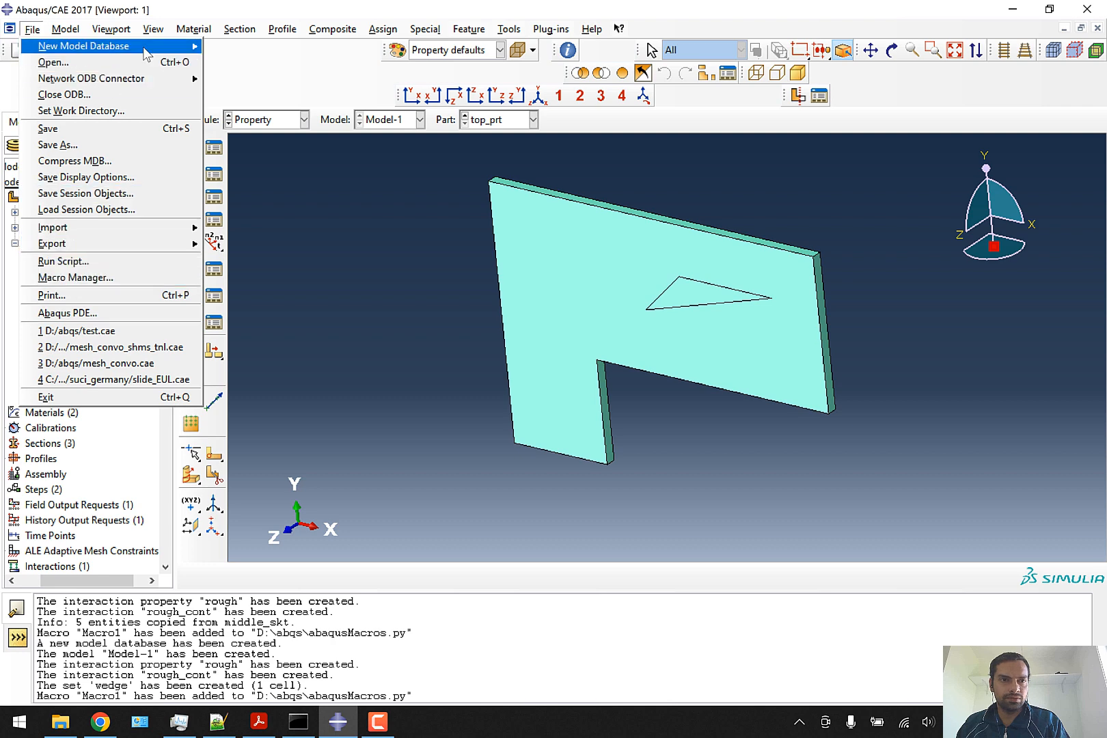
pyautogui.moveTo(136, 46)
pyautogui.click(244, 49)
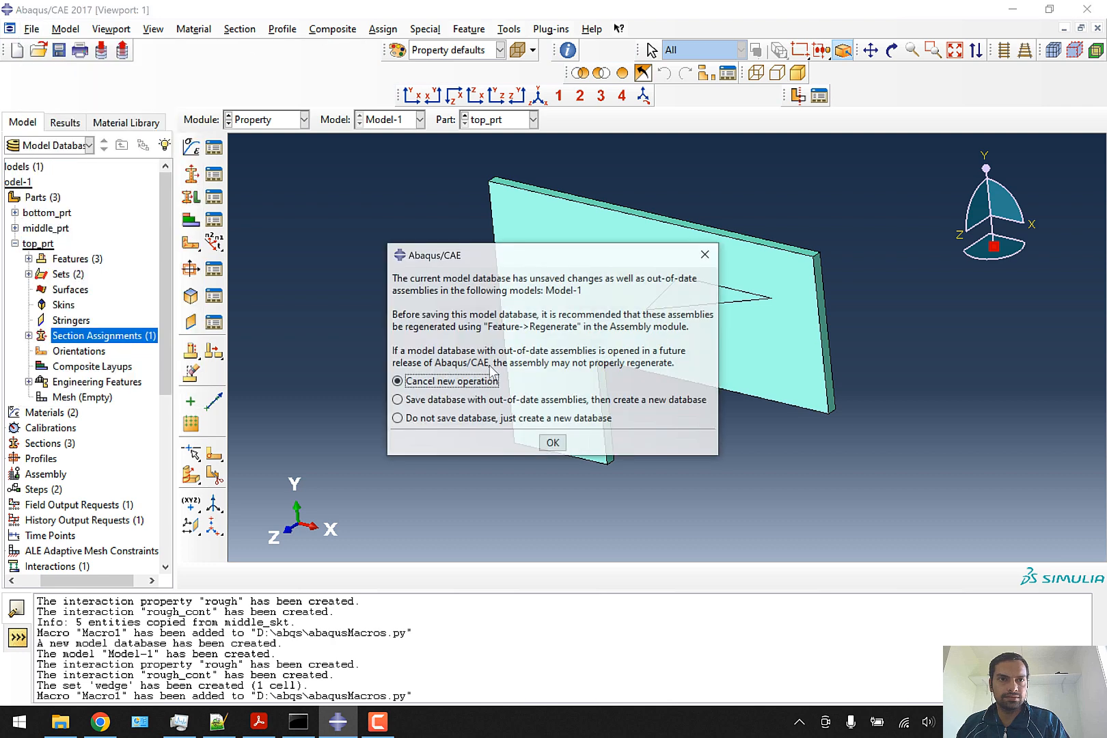
pyautogui.click(495, 419)
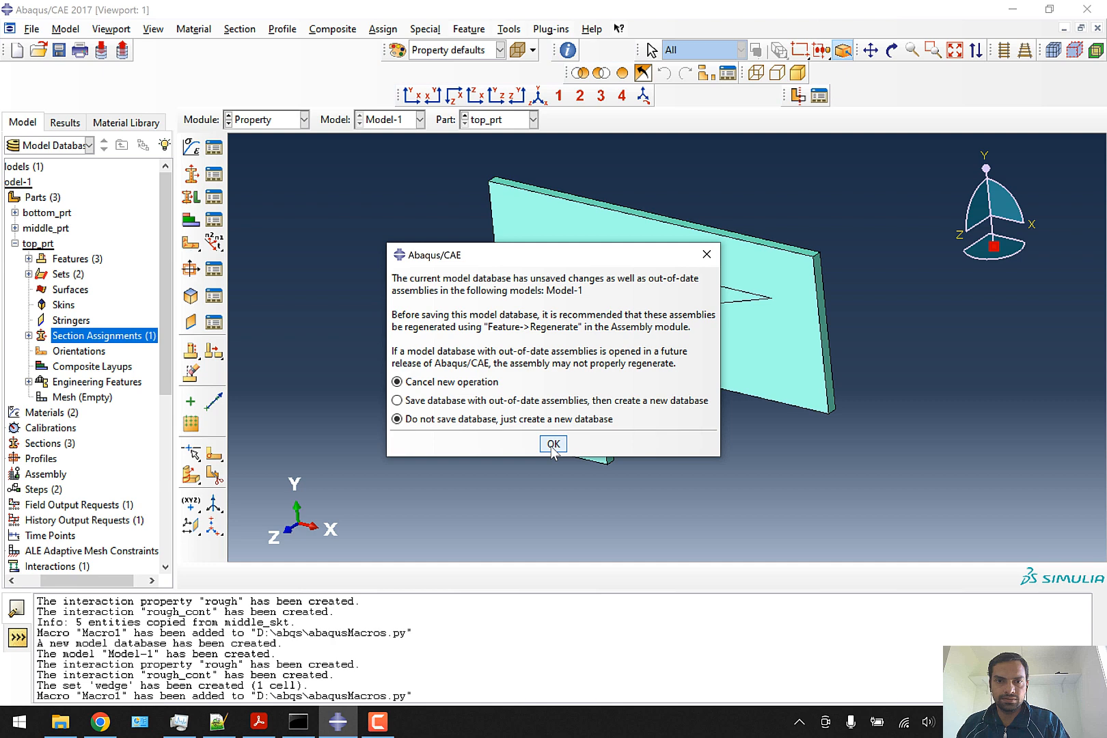
pyautogui.click(552, 446)
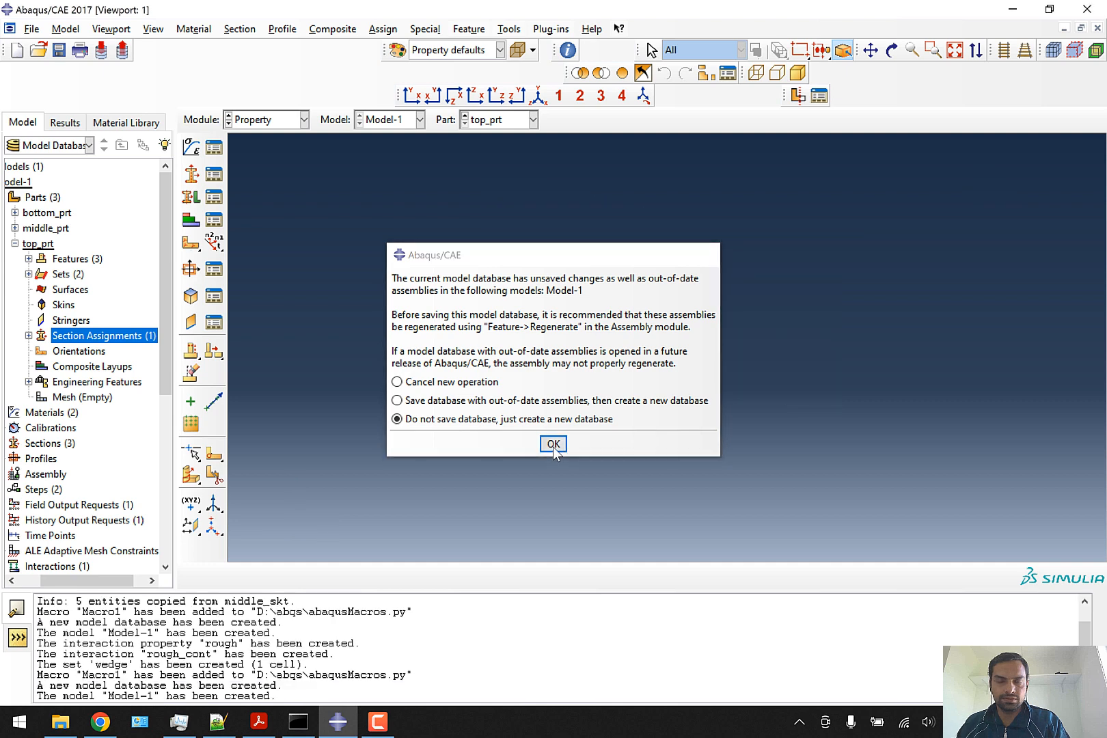
# Run the script cel_example.py from the abqs folder.
pyautogui.click(33, 29)
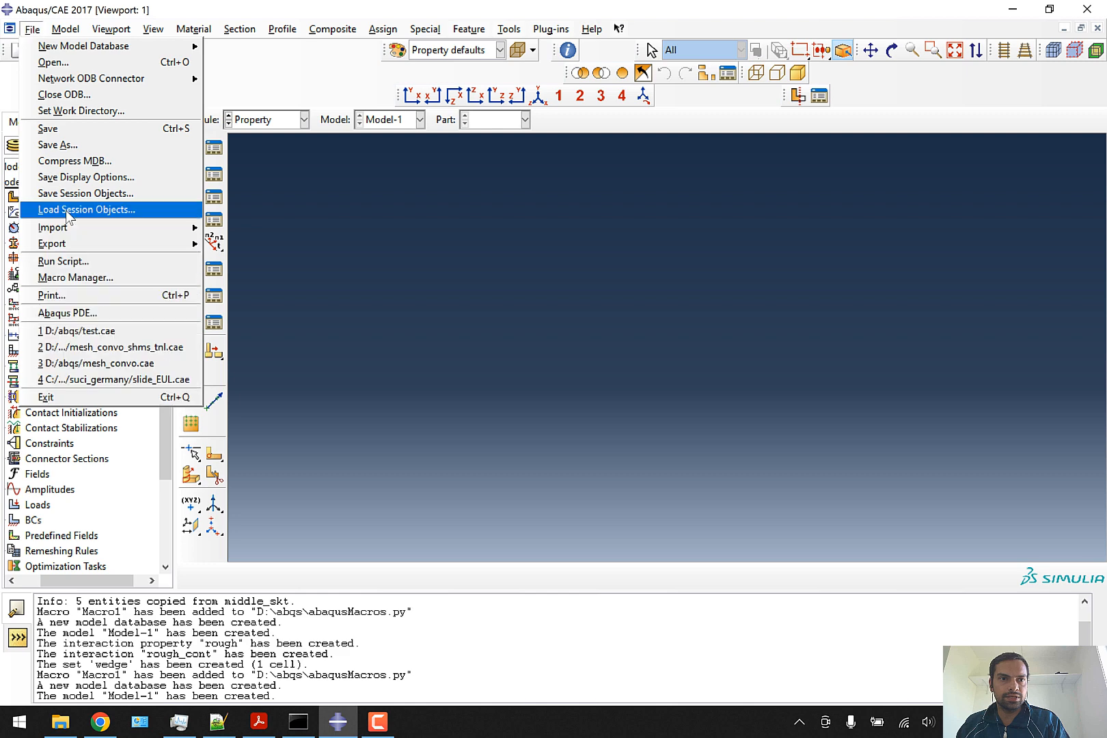
pyautogui.click(65, 261)
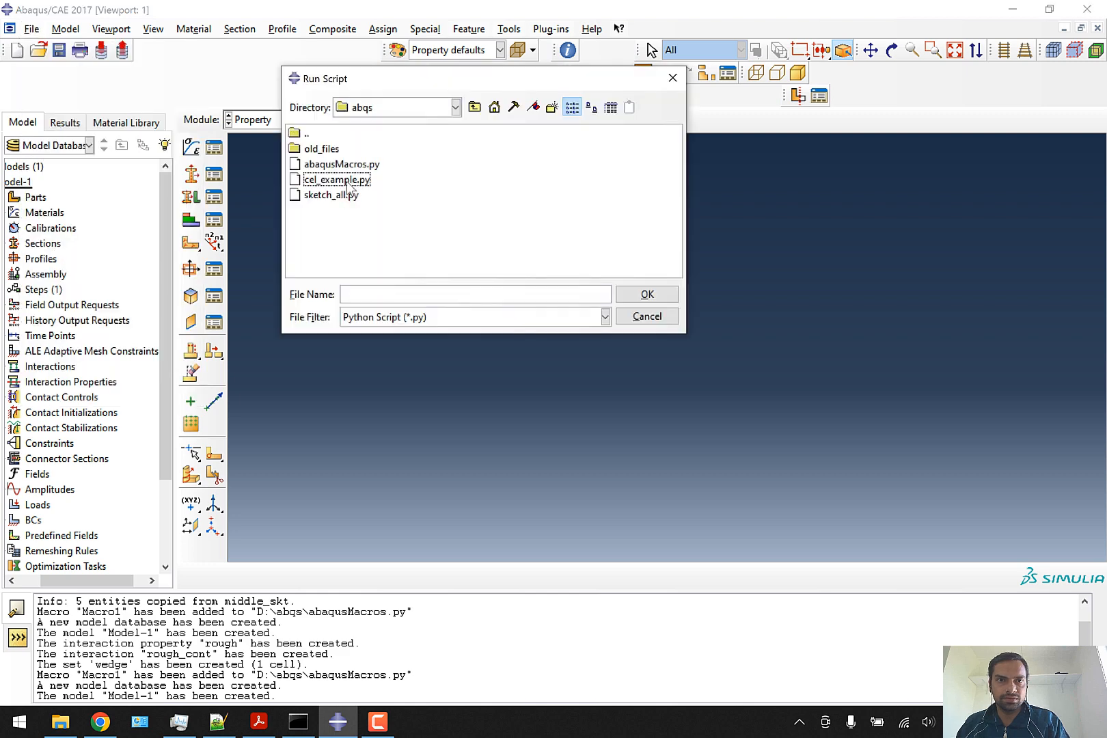
pyautogui.click(338, 179)
pyautogui.click(634, 298)
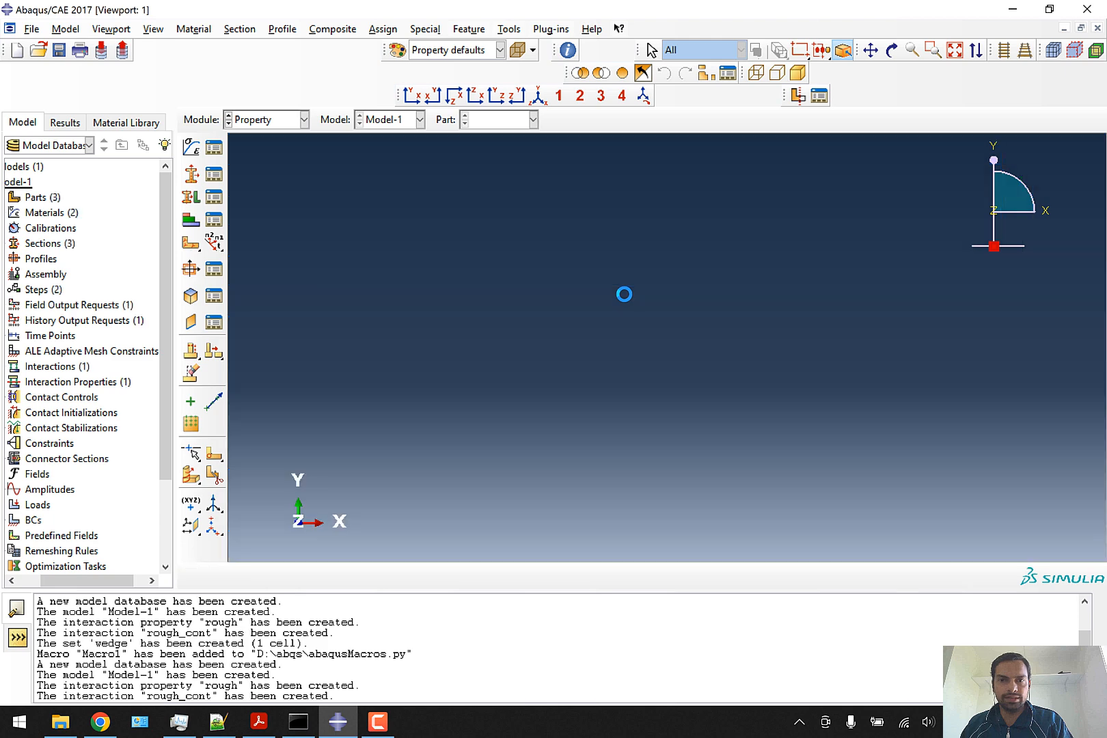
# Inspect the section assignments and sets of top_prt in the model tree, staying in the Property module.
pyautogui.click(274, 120)
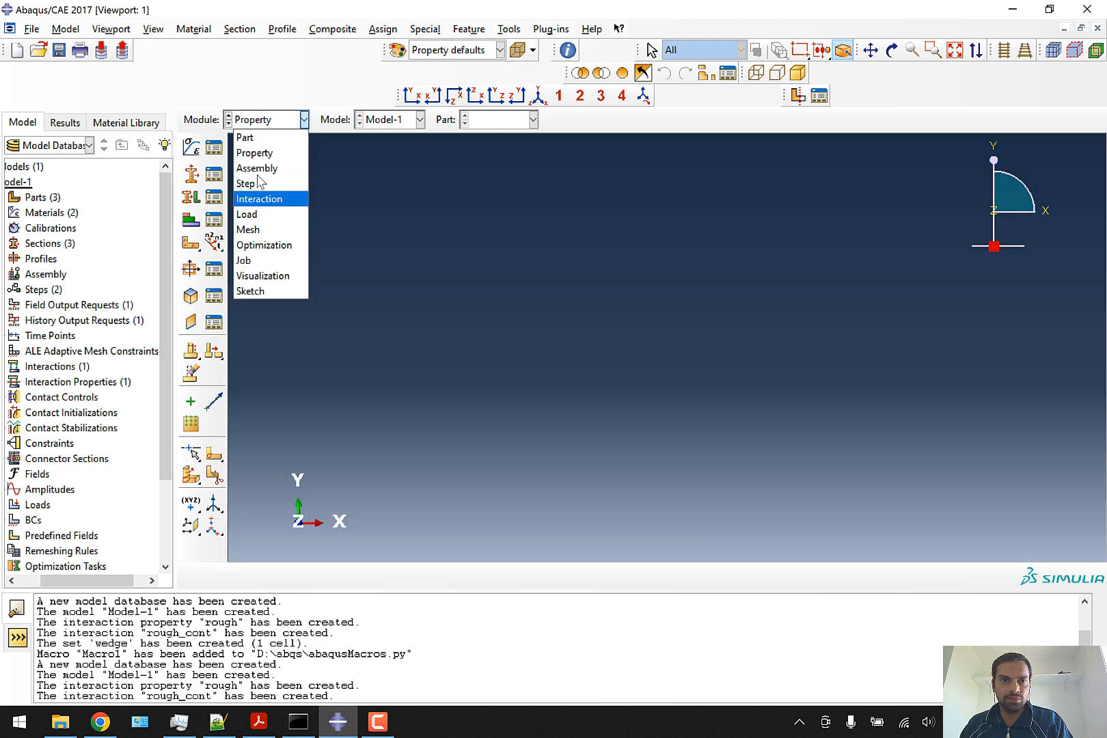
pyautogui.click(263, 157)
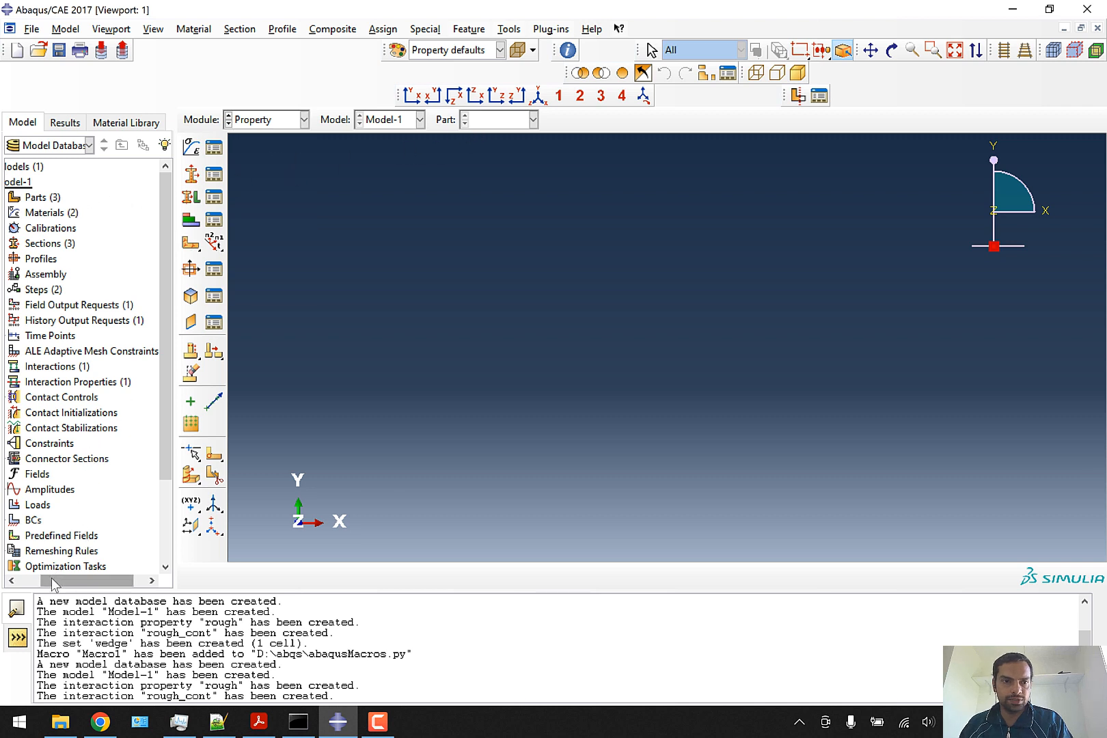
pyautogui.moveTo(58, 580); pyautogui.dragTo(25, 580)
pyautogui.click(25, 580)
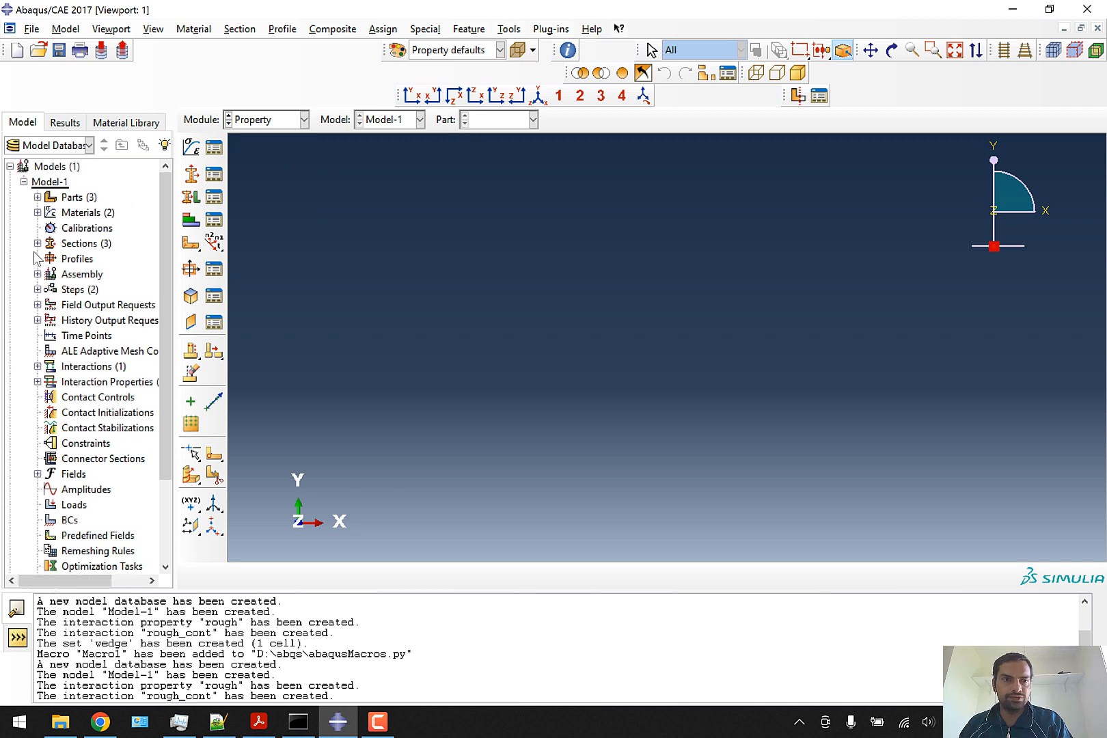
pyautogui.click(38, 197)
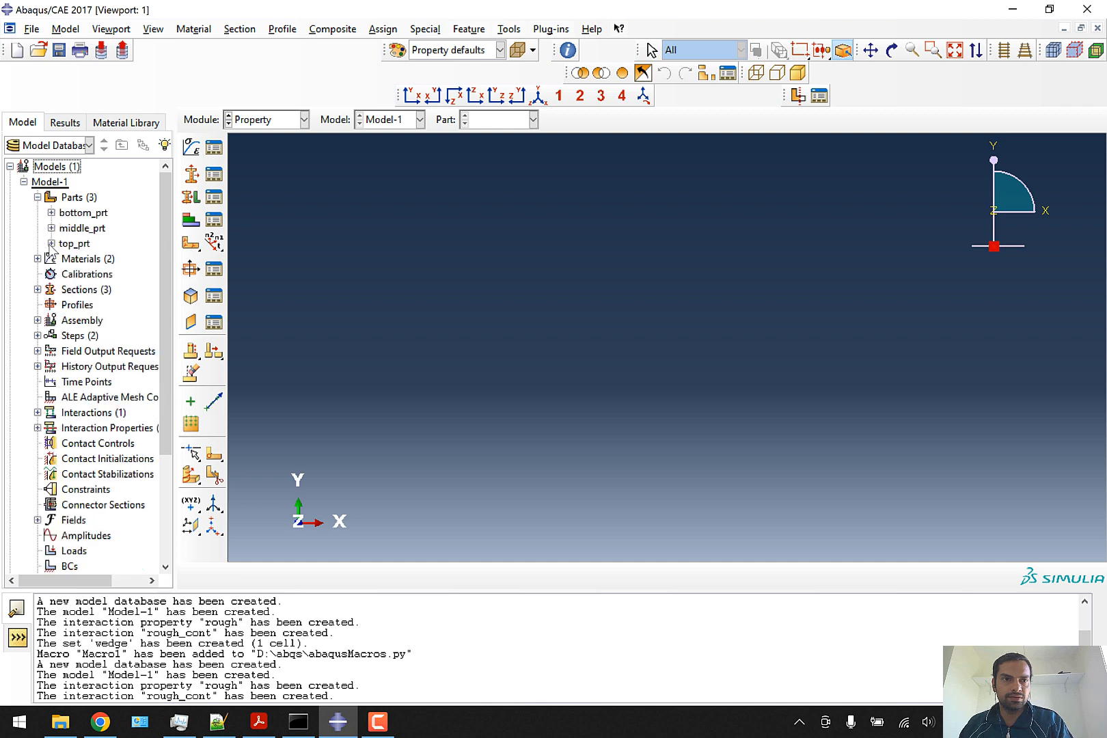
pyautogui.click(50, 244)
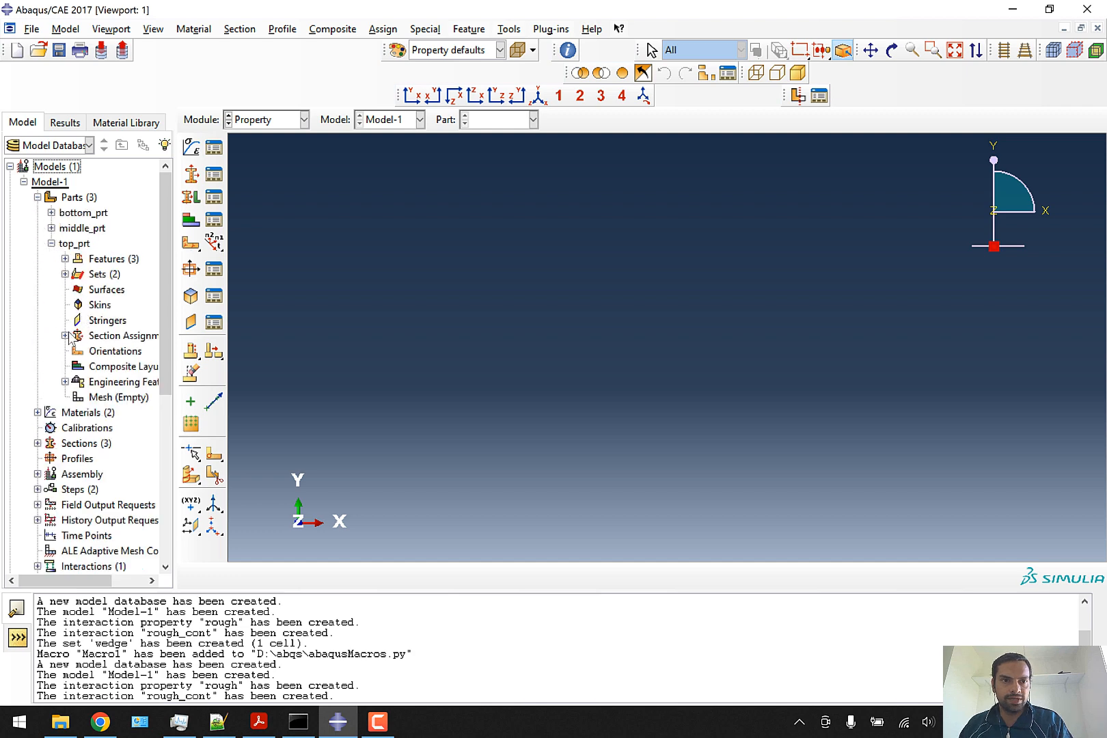
pyautogui.click(65, 335)
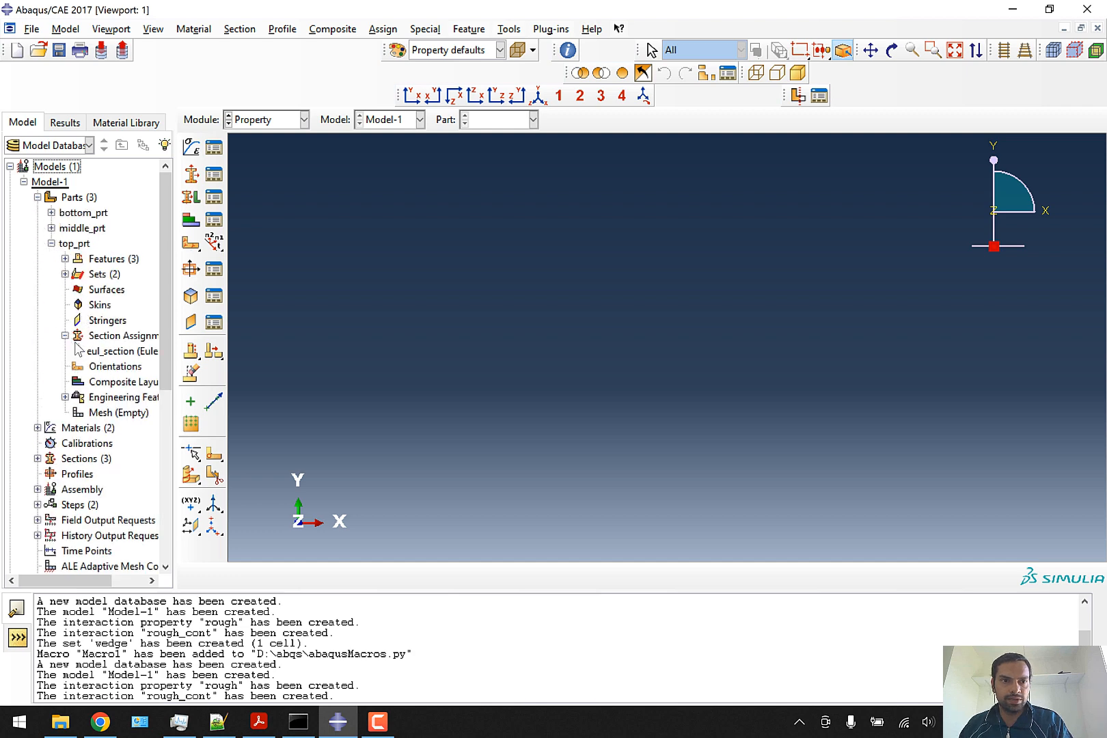
pyautogui.click(64, 274)
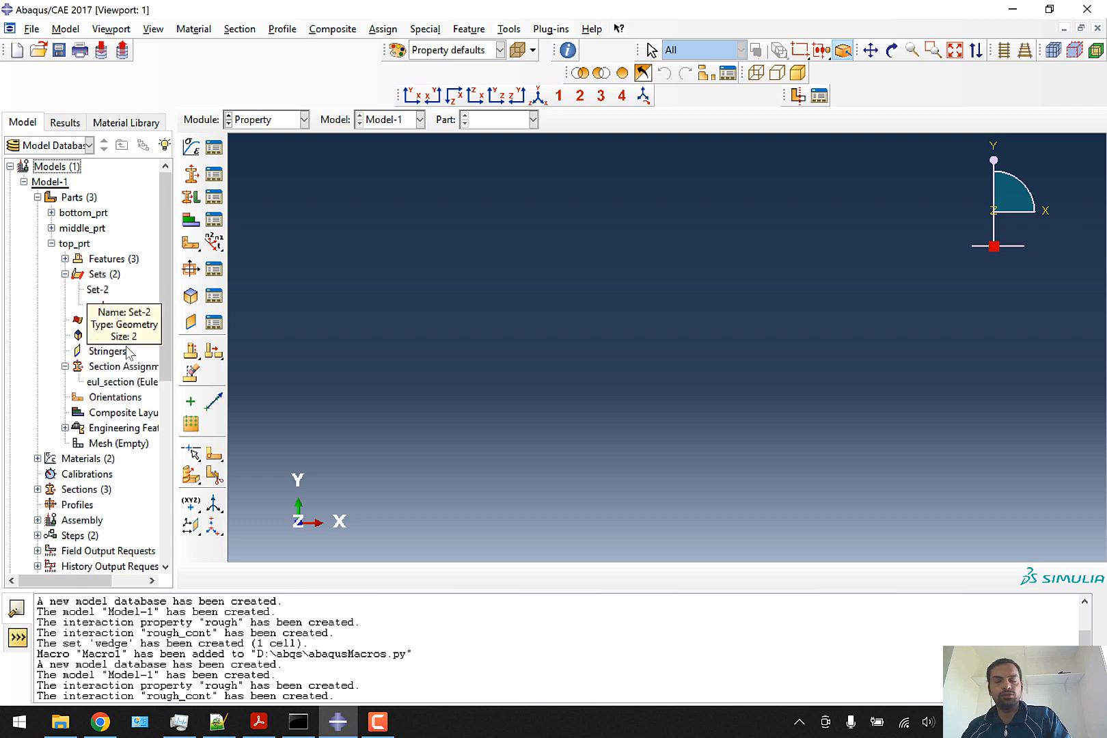
# Switch to Notepad++, rename the set in the region's p.Set call to 'Set-1', and save cel_example.py.
pyautogui.click(218, 722)
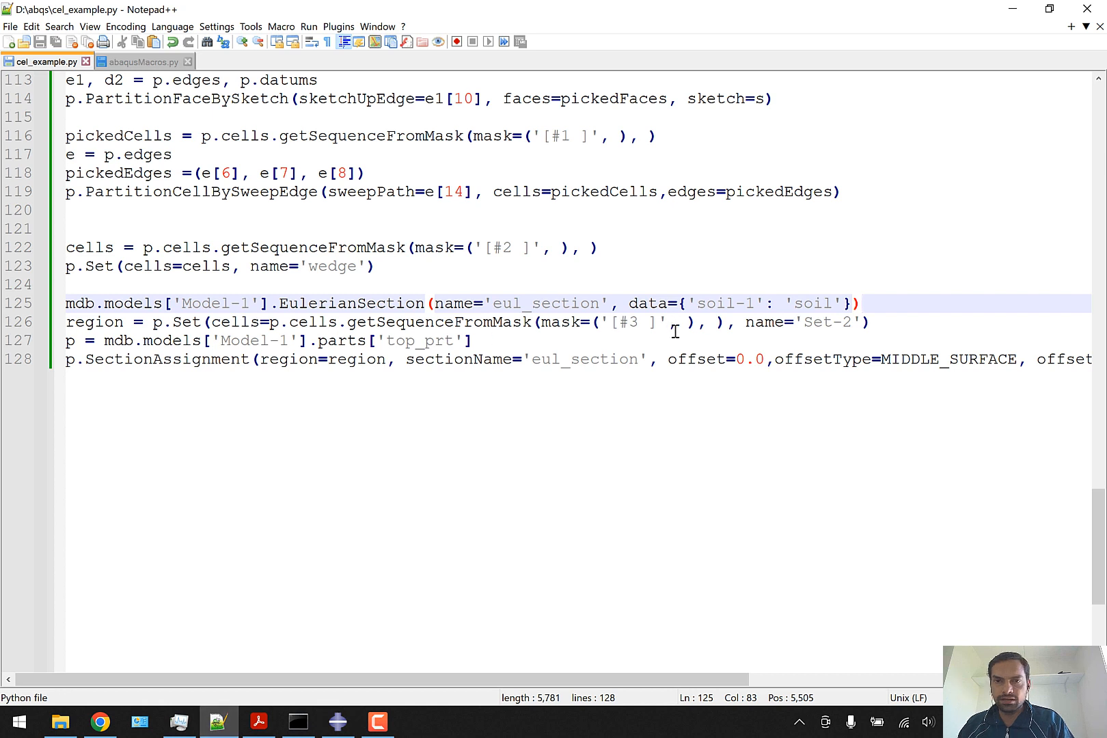
pyautogui.doubleClick(846, 322)
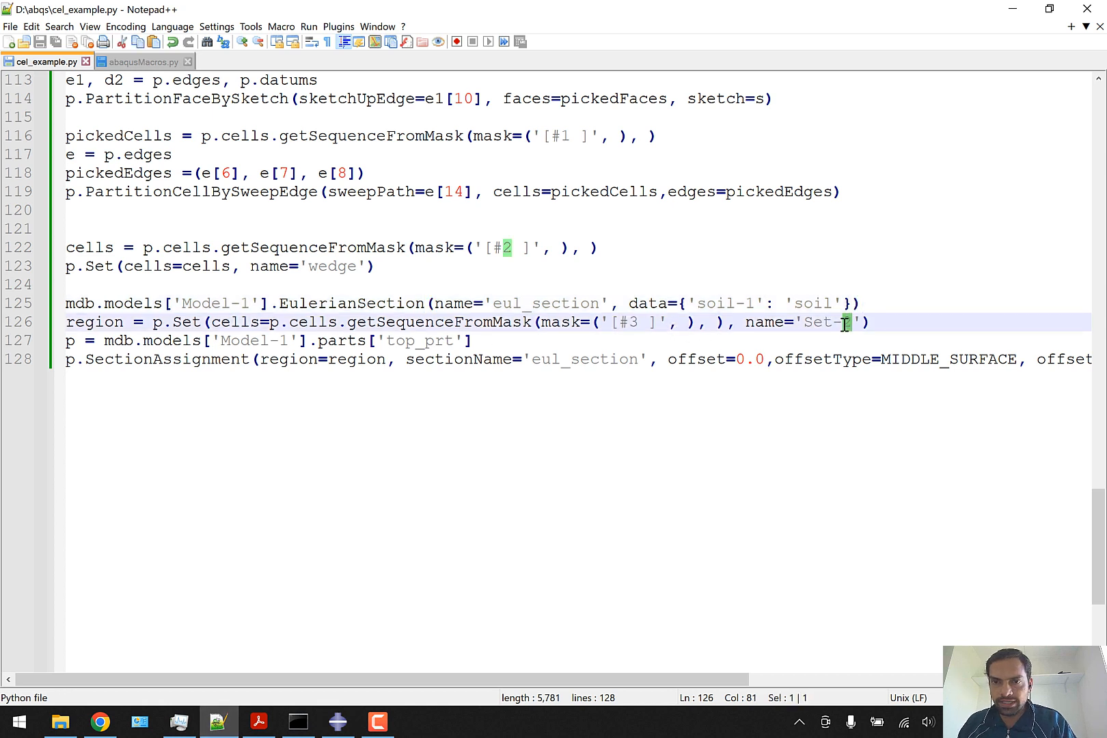
pyautogui.write('1')
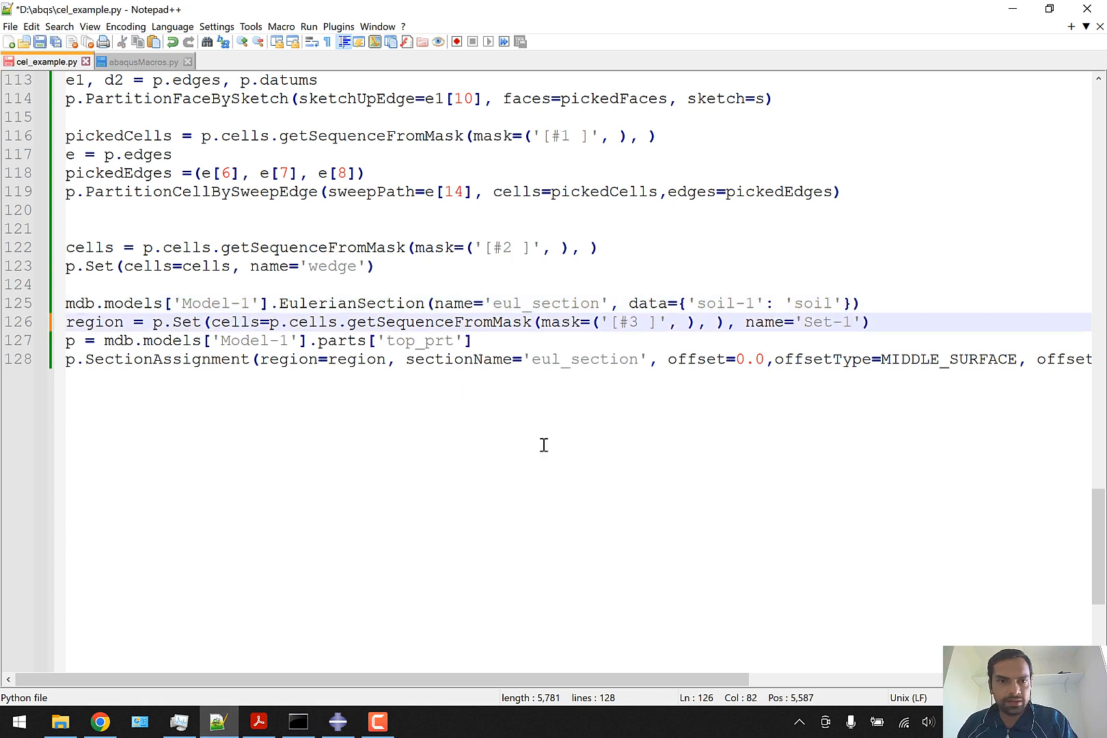
pyautogui.moveTo(700, 681); pyautogui.dragTo(733, 679)
pyautogui.moveTo(875, 664); pyautogui.dragTo(913, 675)
pyautogui.moveTo(741, 679); pyautogui.dragTo(600, 676)
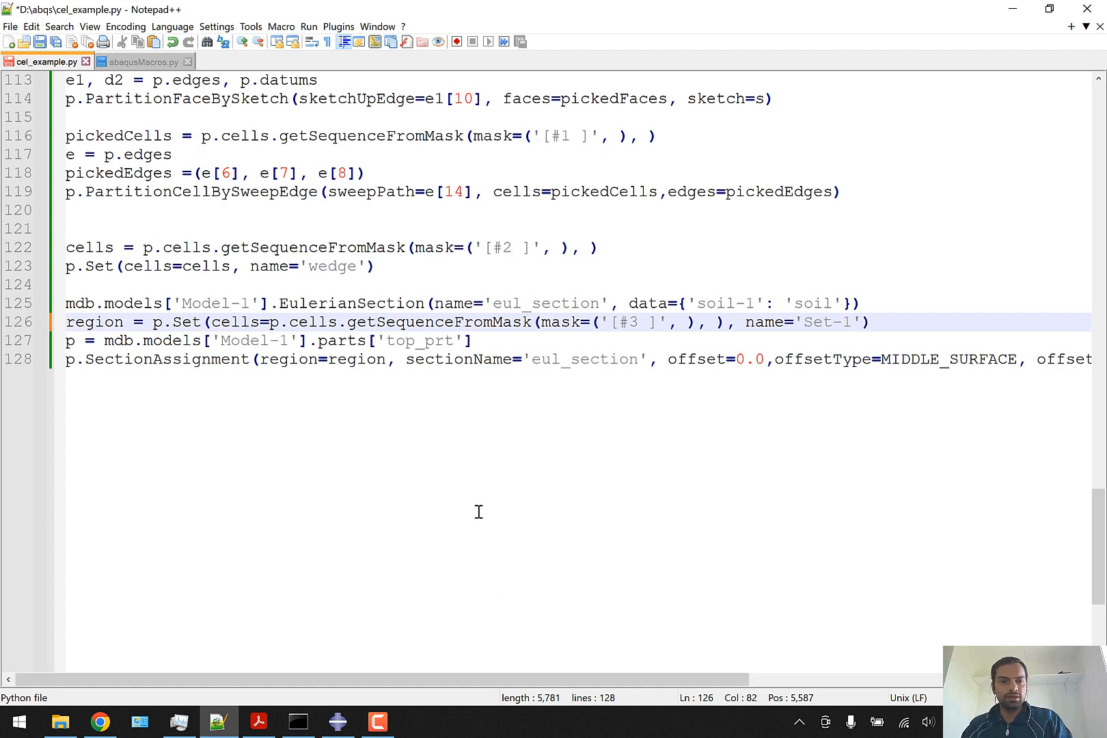
pyautogui.hotkey('ctrl', 's')
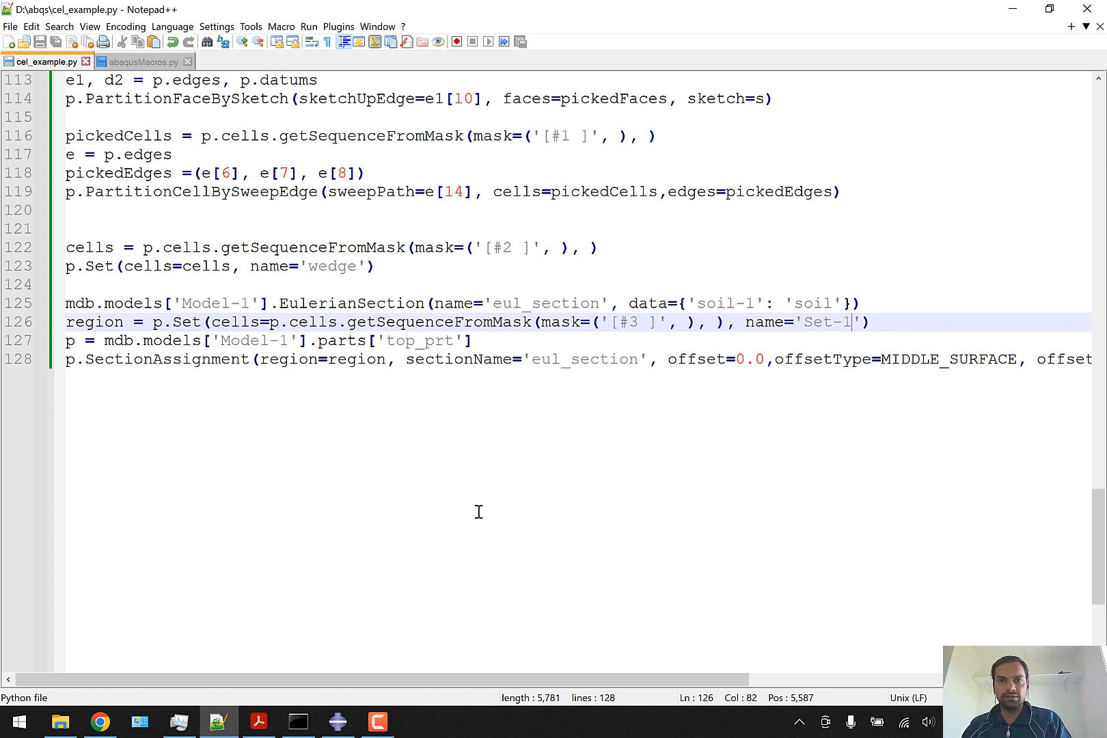